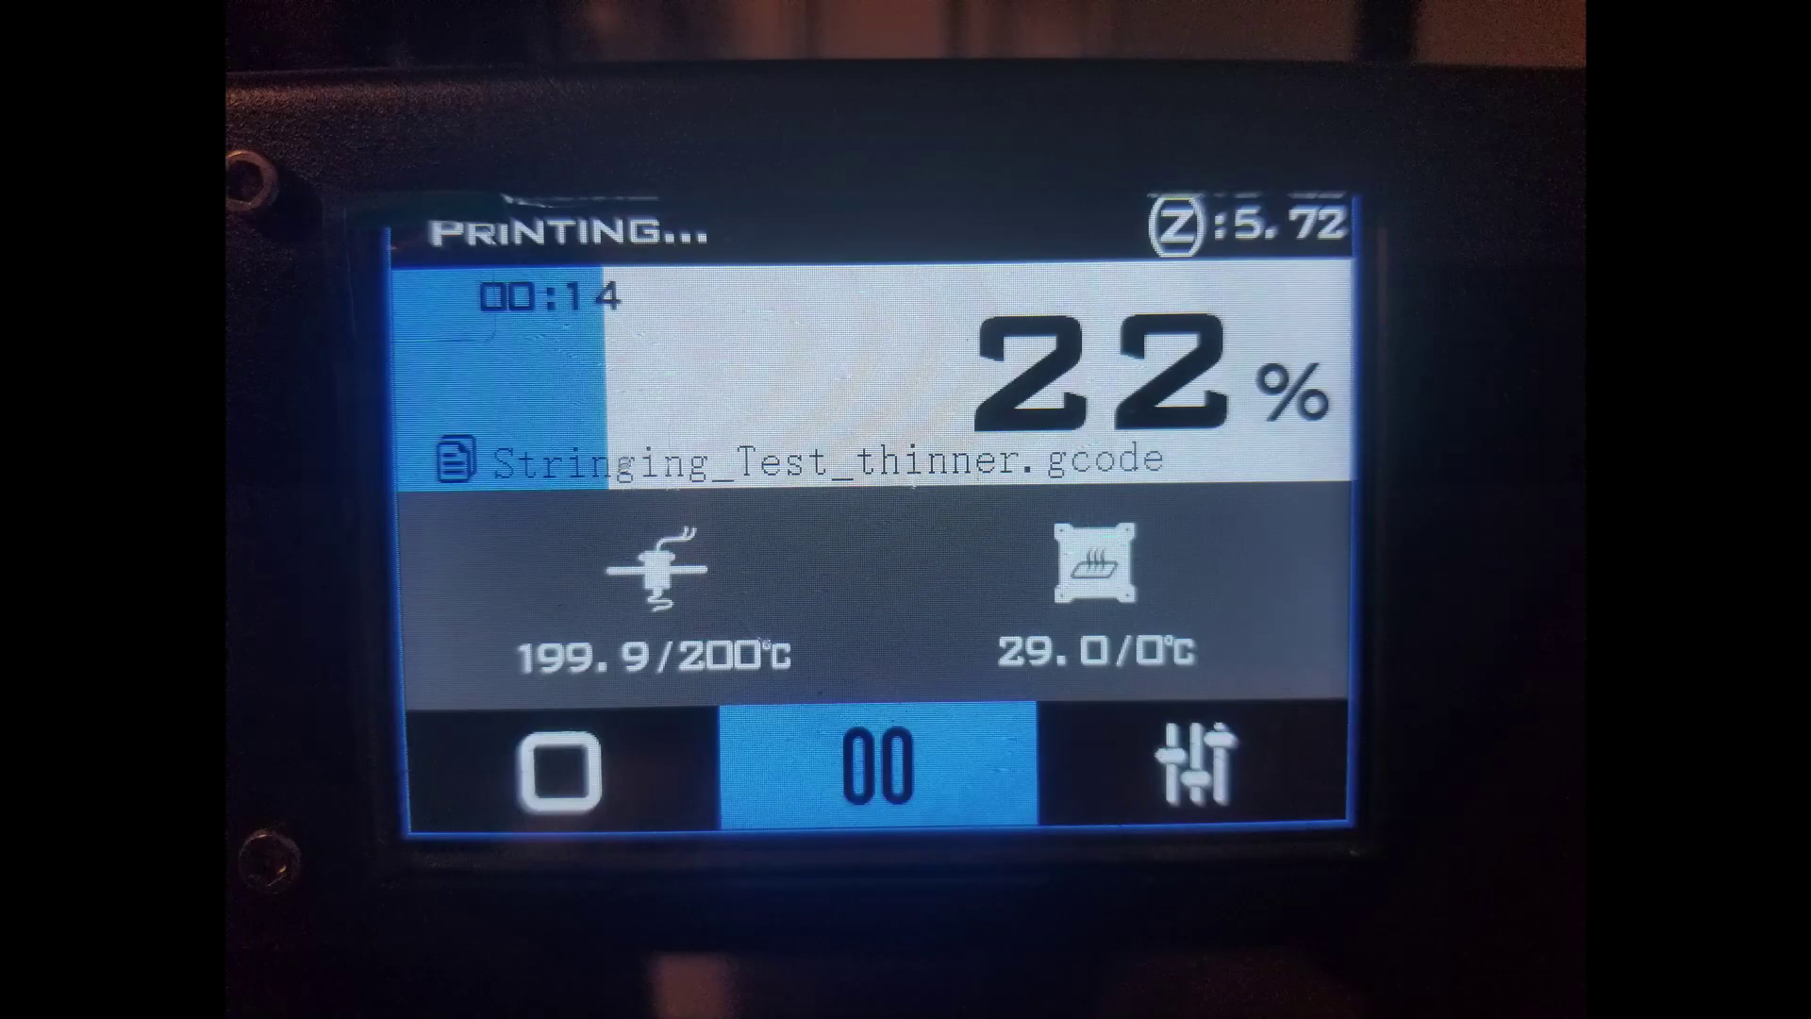
Stop the running Stringing_Test_thinner.gcode print from the touchscreen.
{"action": "left_click", "coordinate": [561, 769]}
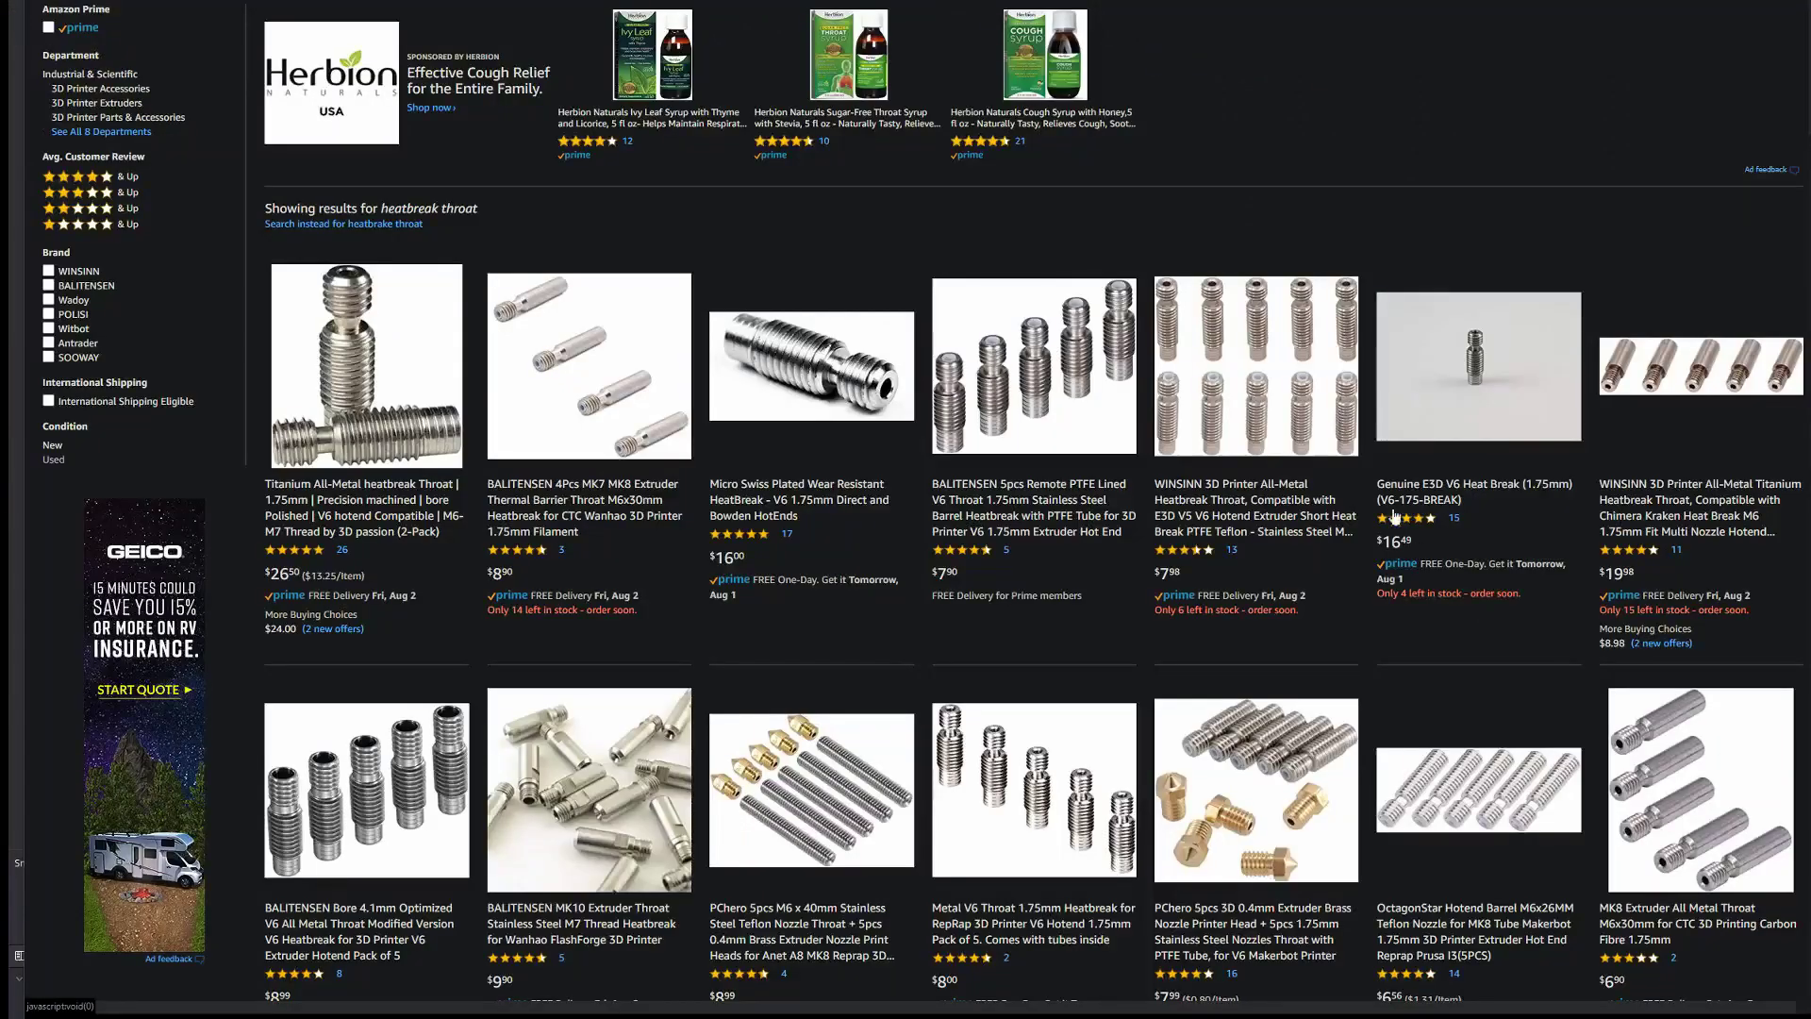
Scroll the heatbreak throat results and open the EAONE 6pcs 30MM extruder tube and nozzle kit.
{"action": "scroll", "coordinate": [1360, 470], "scroll_direction": "down", "scroll_amount": 3}
{"action": "scroll", "coordinate": [1360, 480], "scroll_direction": "down", "scroll_amount": 5}
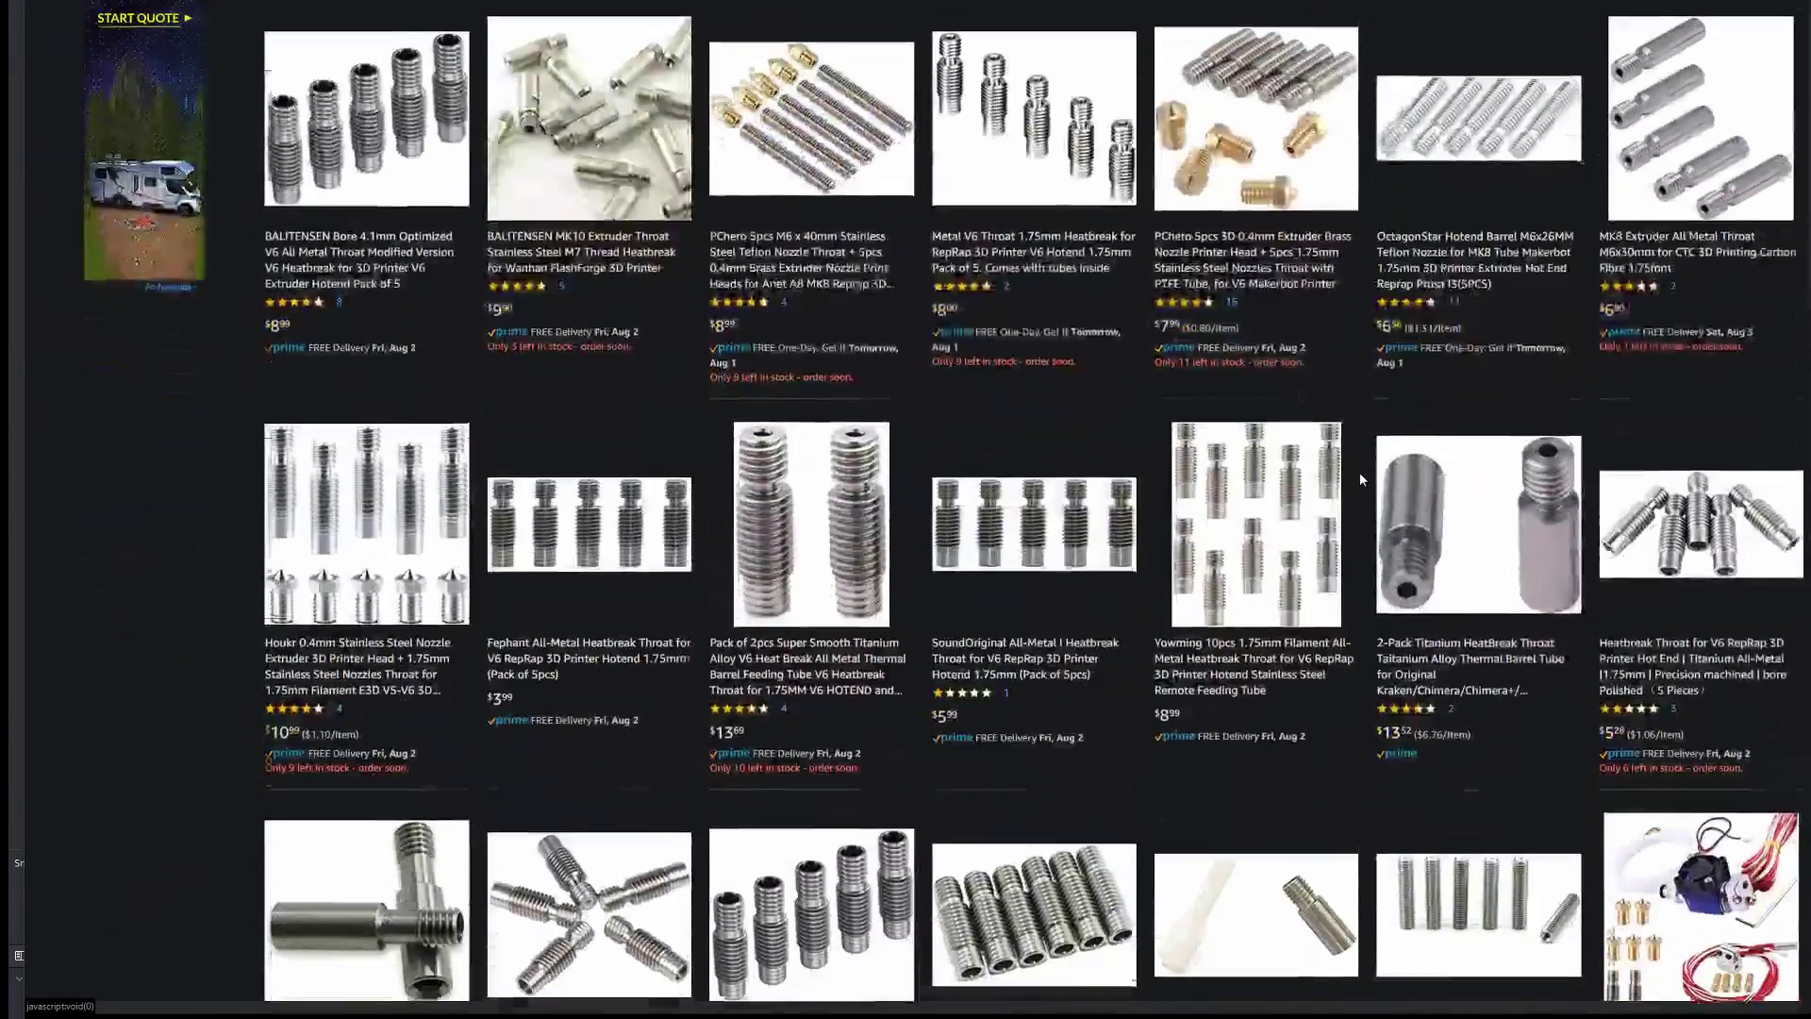
{"action": "scroll", "coordinate": [1356, 481], "scroll_direction": "down", "scroll_amount": 6}
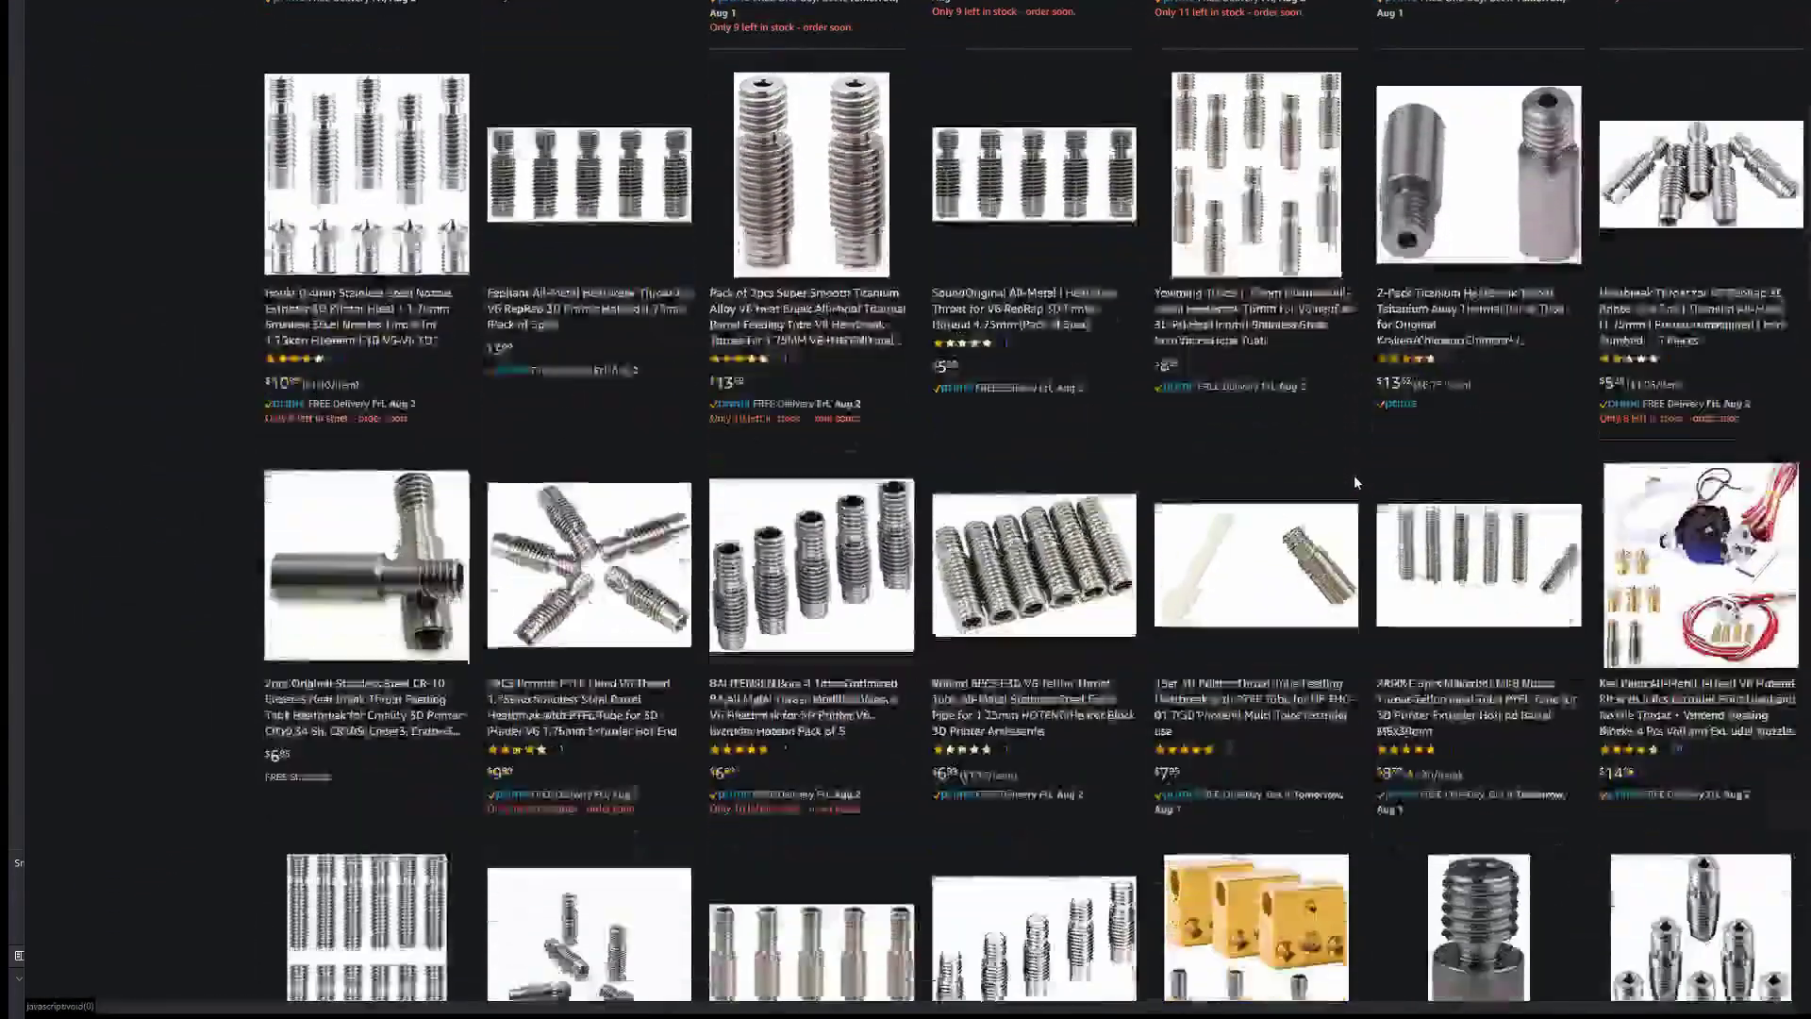
{"action": "scroll", "coordinate": [1354, 477], "scroll_direction": "down", "scroll_amount": 6}
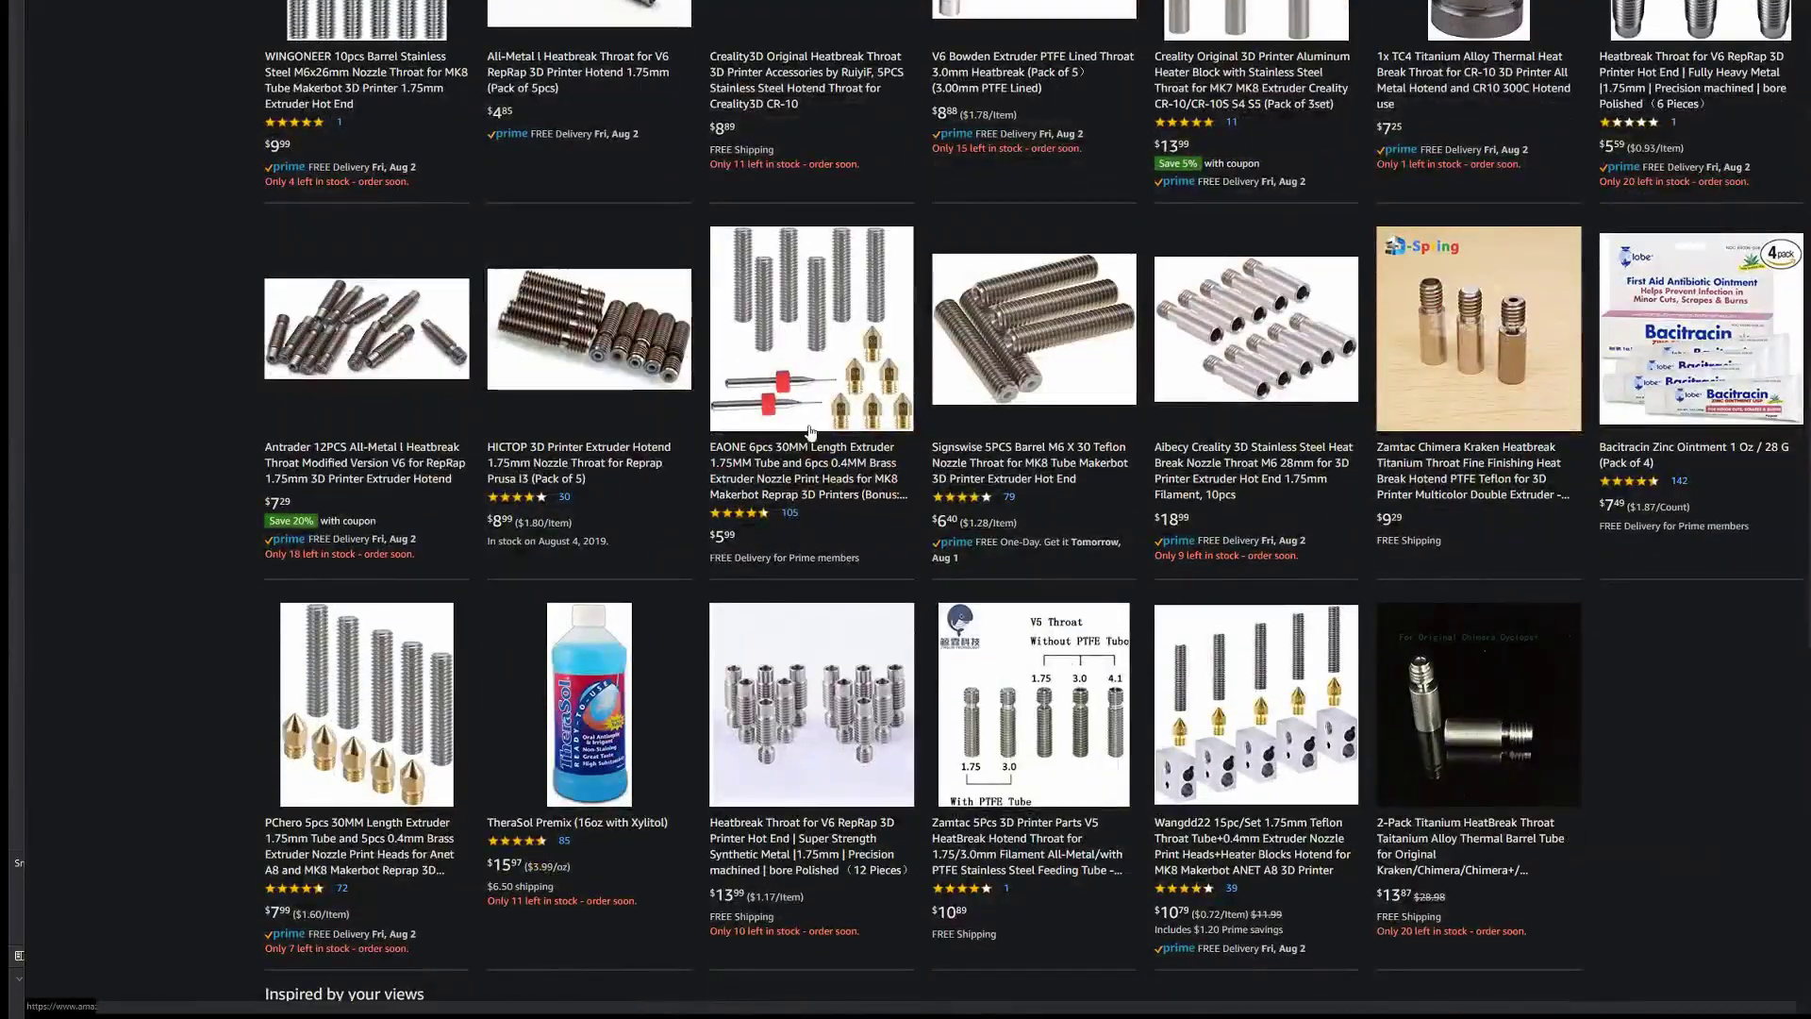
{"action": "left_click", "coordinate": [813, 396]}
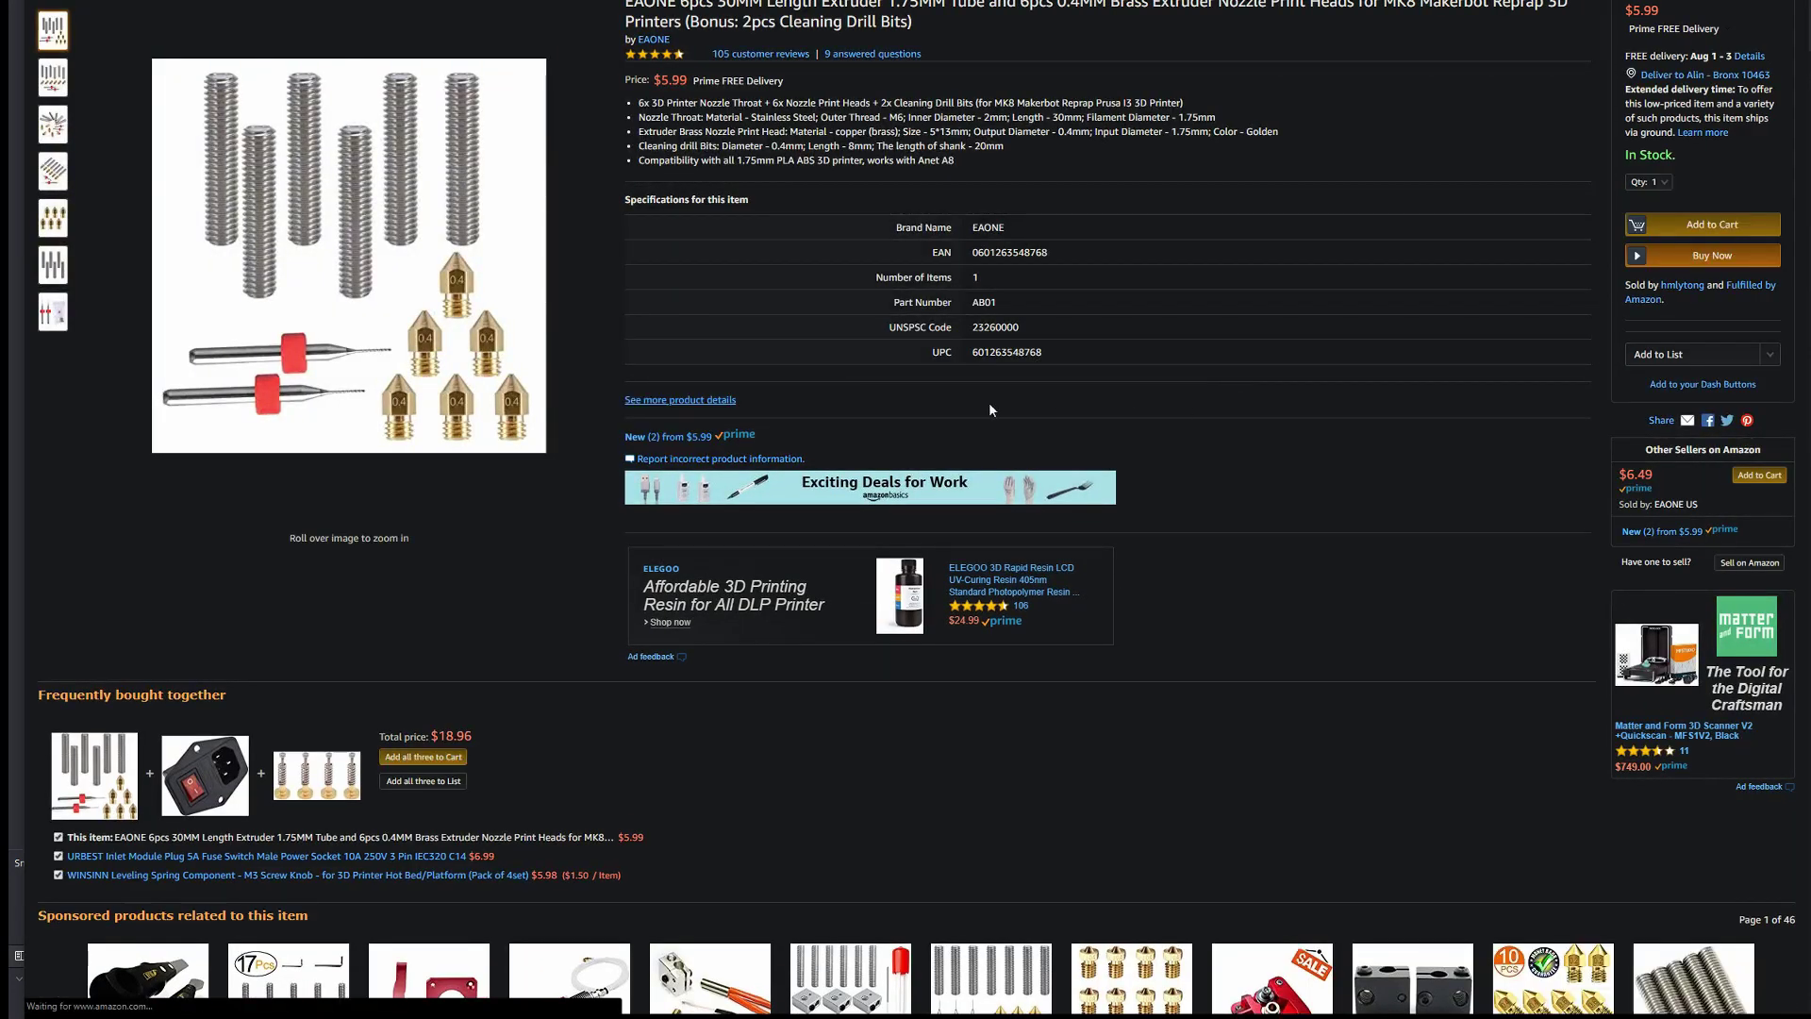
Jump to the 105 customer reviews and open the full list of all reviews.
{"action": "left_click", "coordinate": [782, 56]}
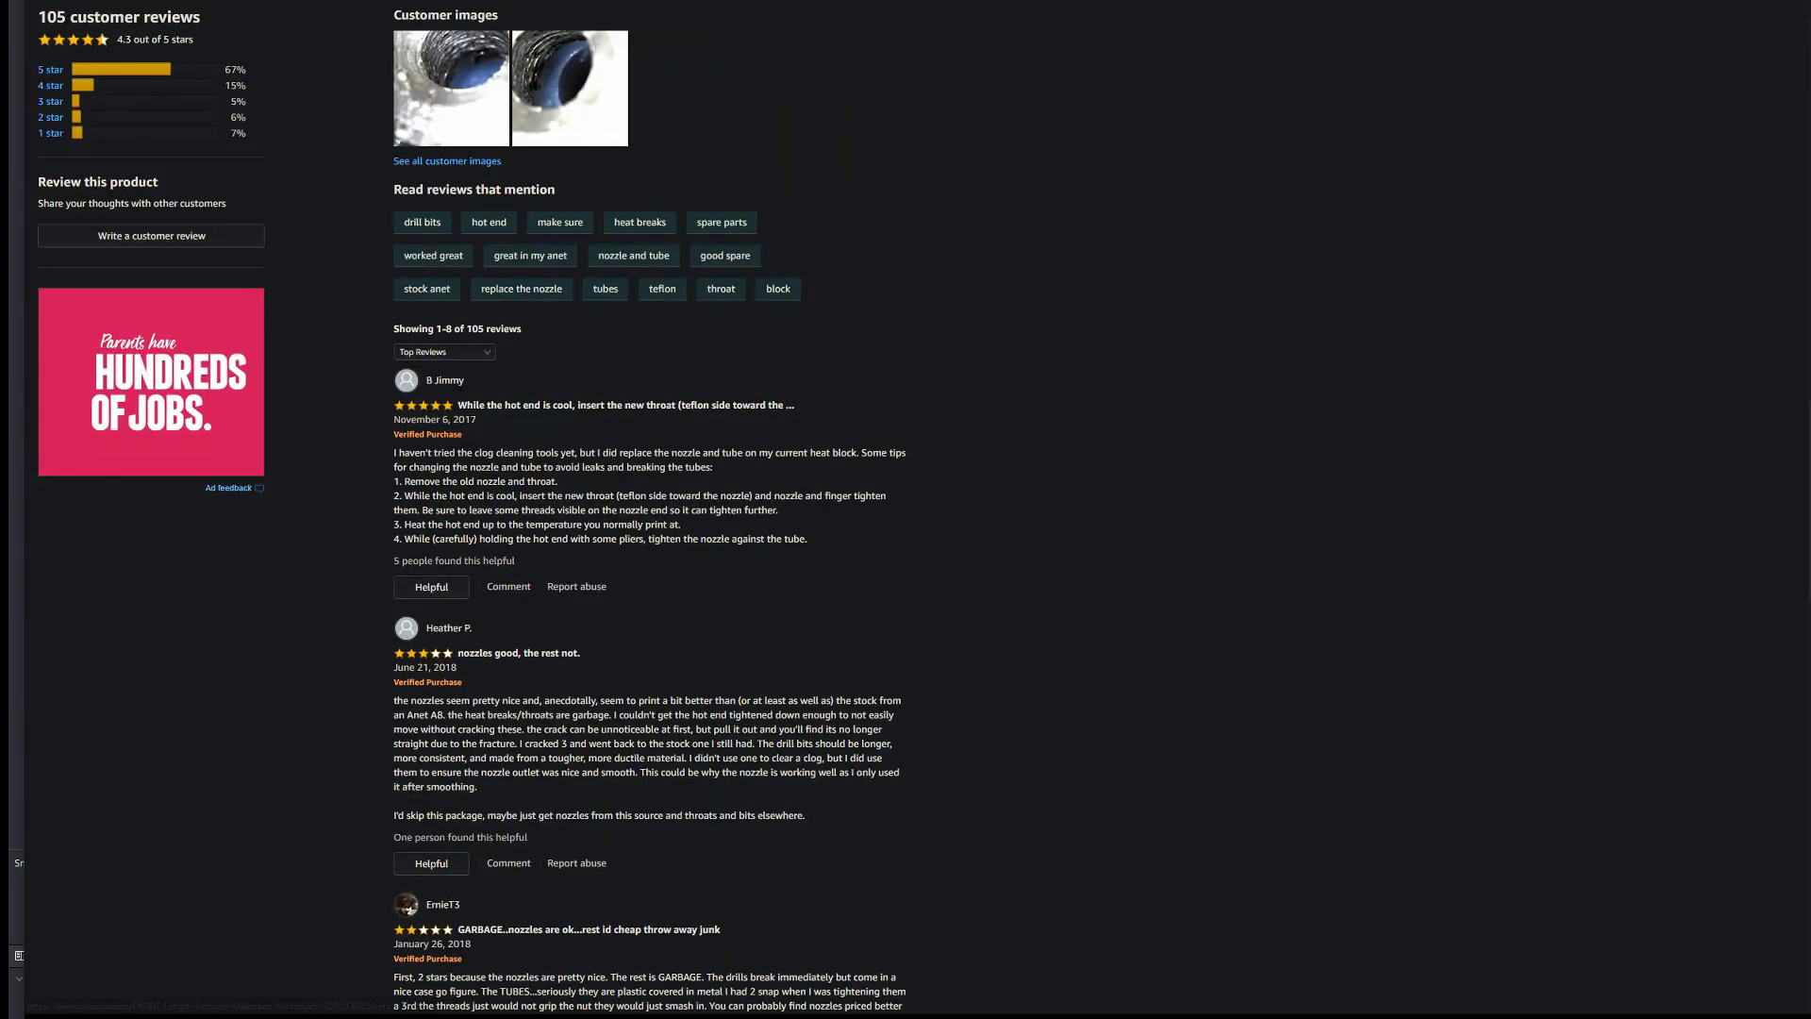
{"action": "scroll", "coordinate": [624, 412], "scroll_direction": "down", "scroll_amount": 2}
{"action": "scroll", "coordinate": [624, 412], "scroll_direction": "down", "scroll_amount": 15}
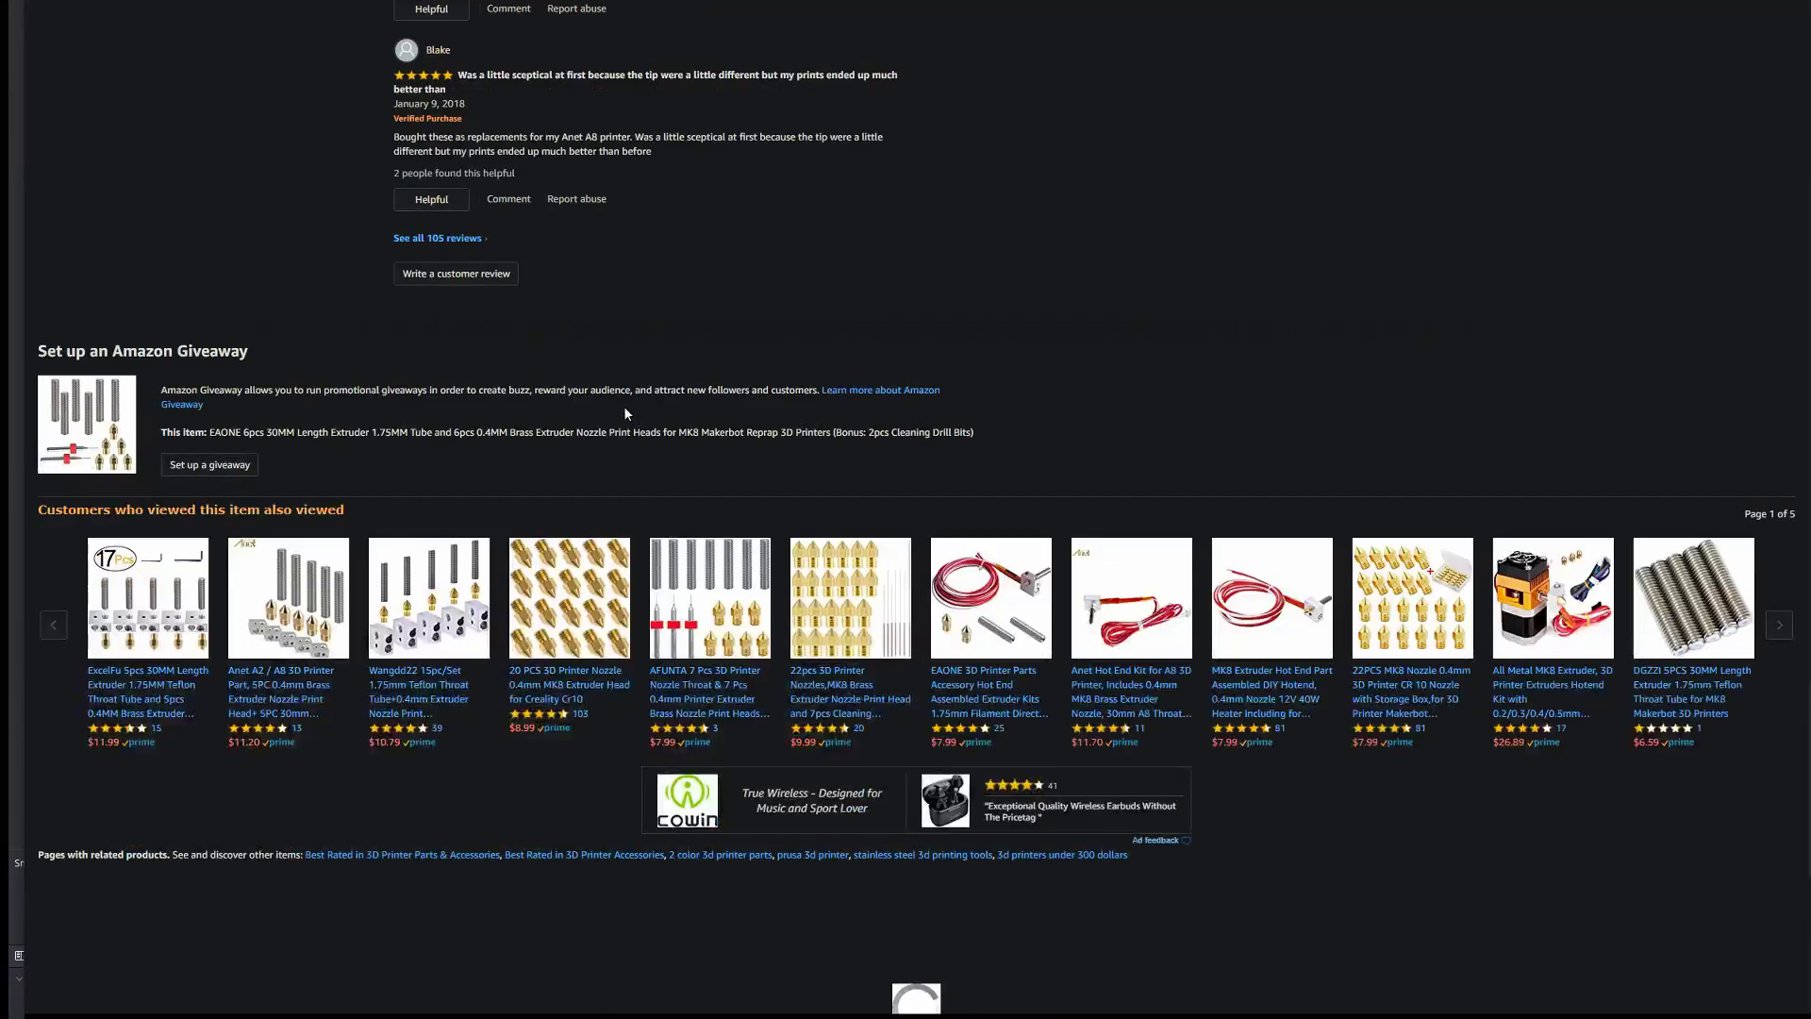
{"action": "left_click", "coordinate": [460, 240]}
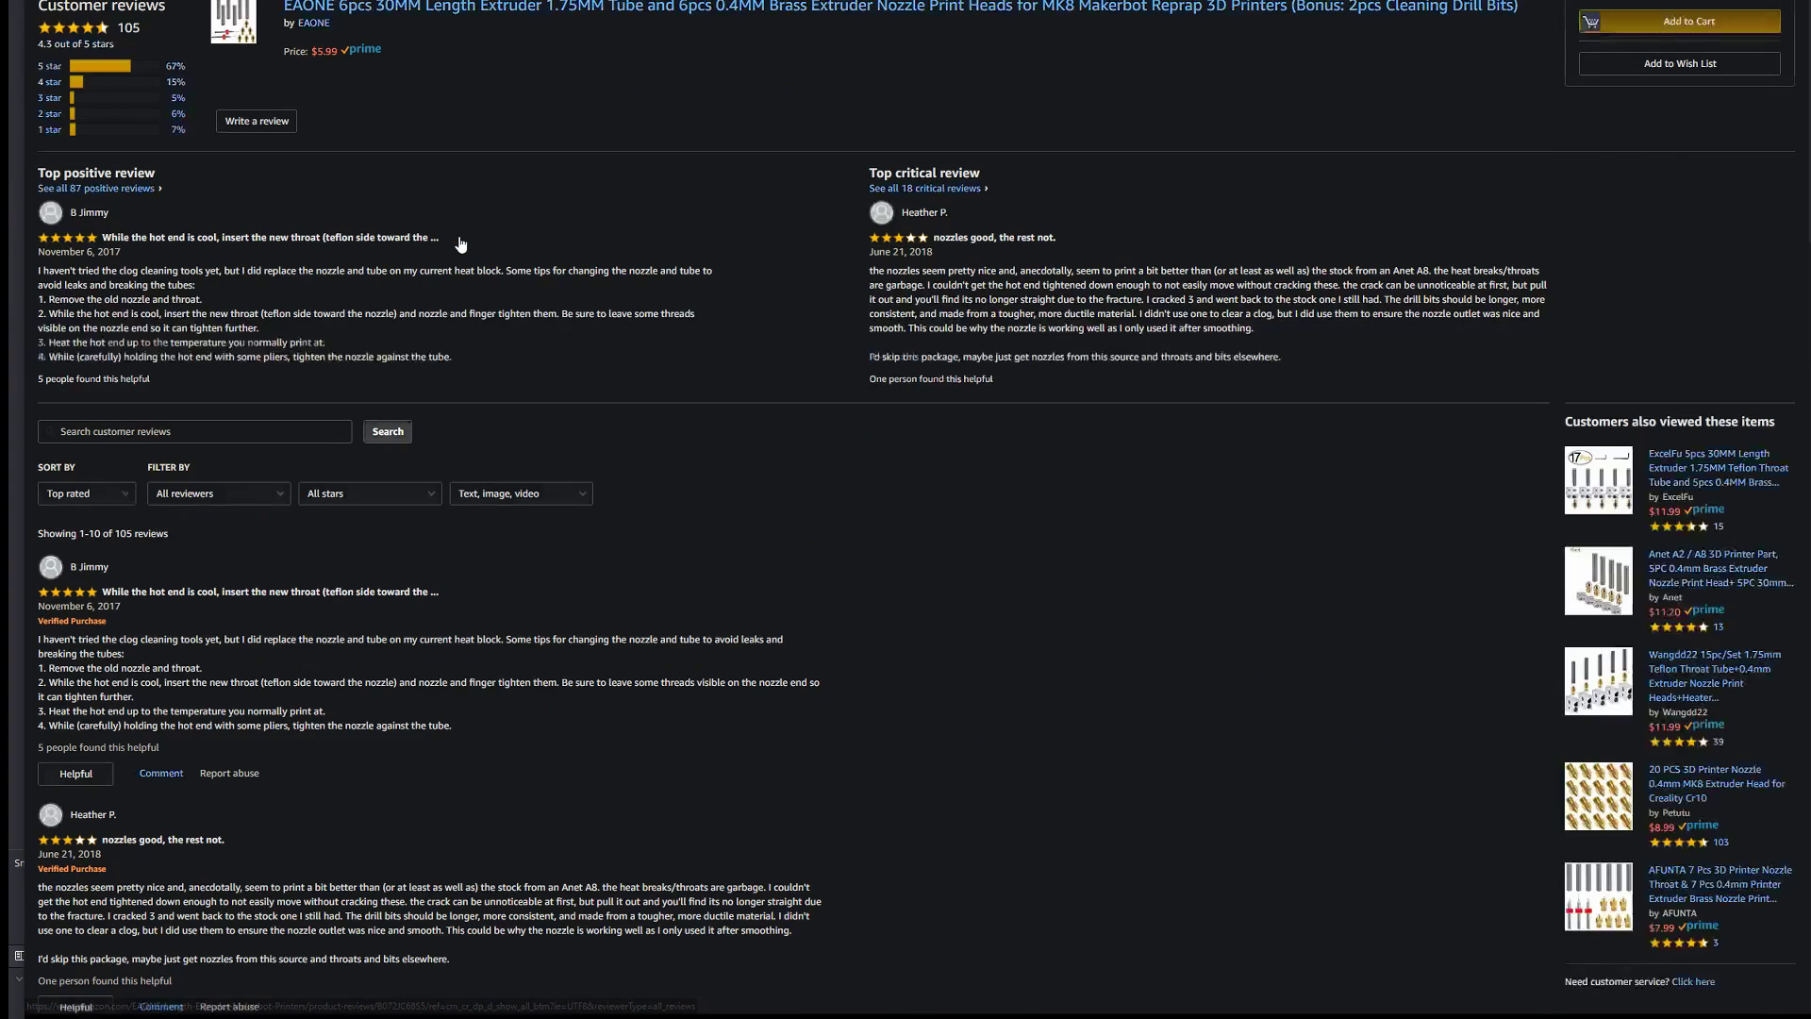
Search the customer reviews for 'creality', then for 'hot end'.
{"action": "left_click", "coordinate": [255, 435]}
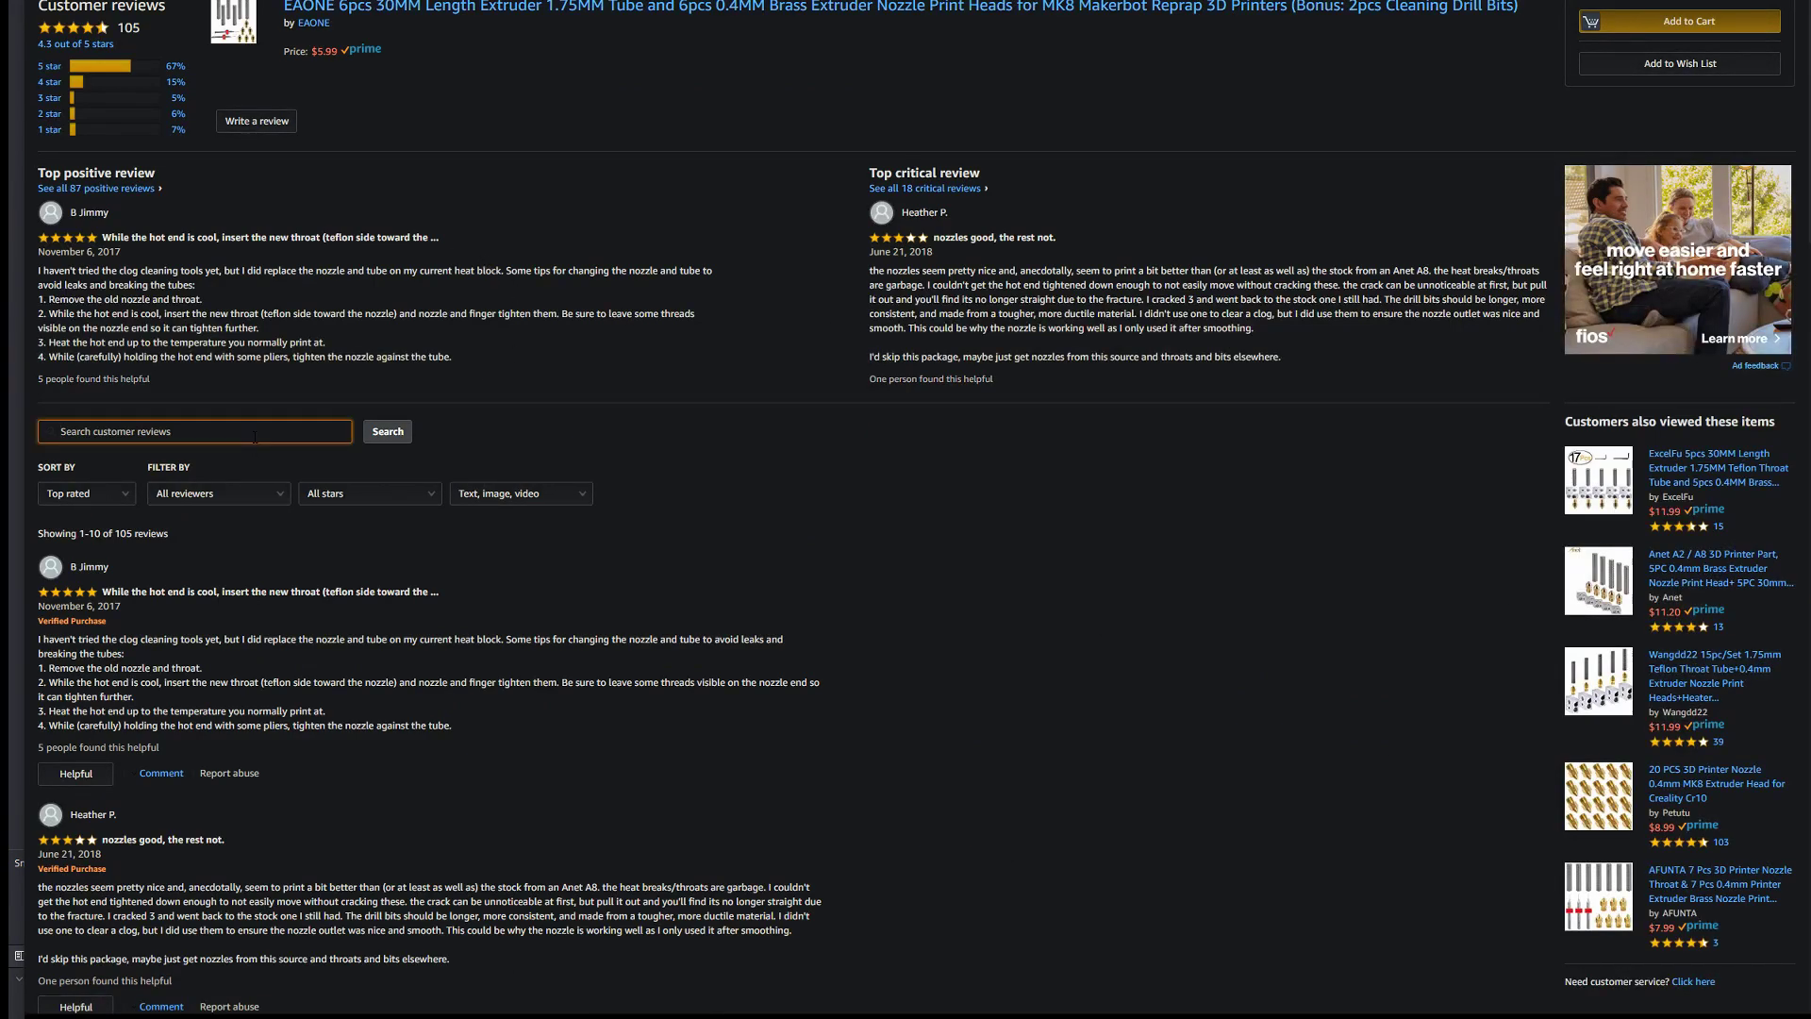
{"action": "type", "text": "creality"}
{"action": "key", "text": "Return"}
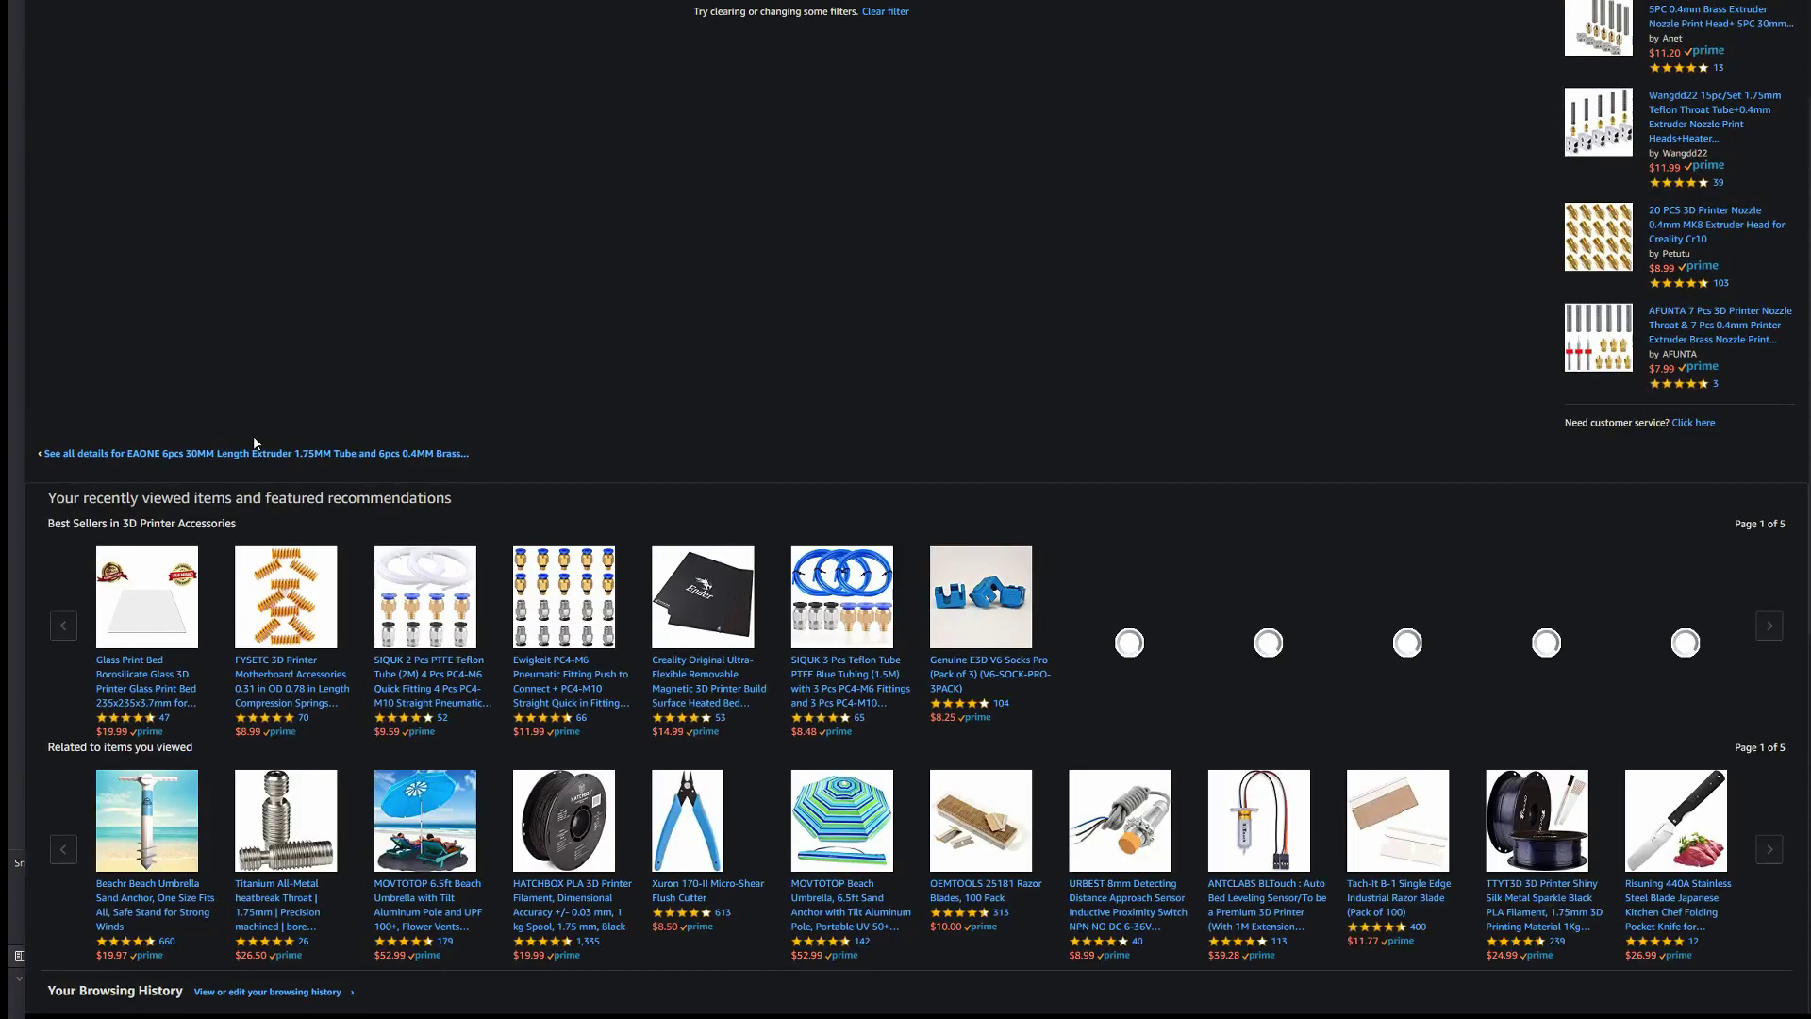
{"action": "scroll", "coordinate": [364, 41], "scroll_direction": "up", "scroll_amount": 4}
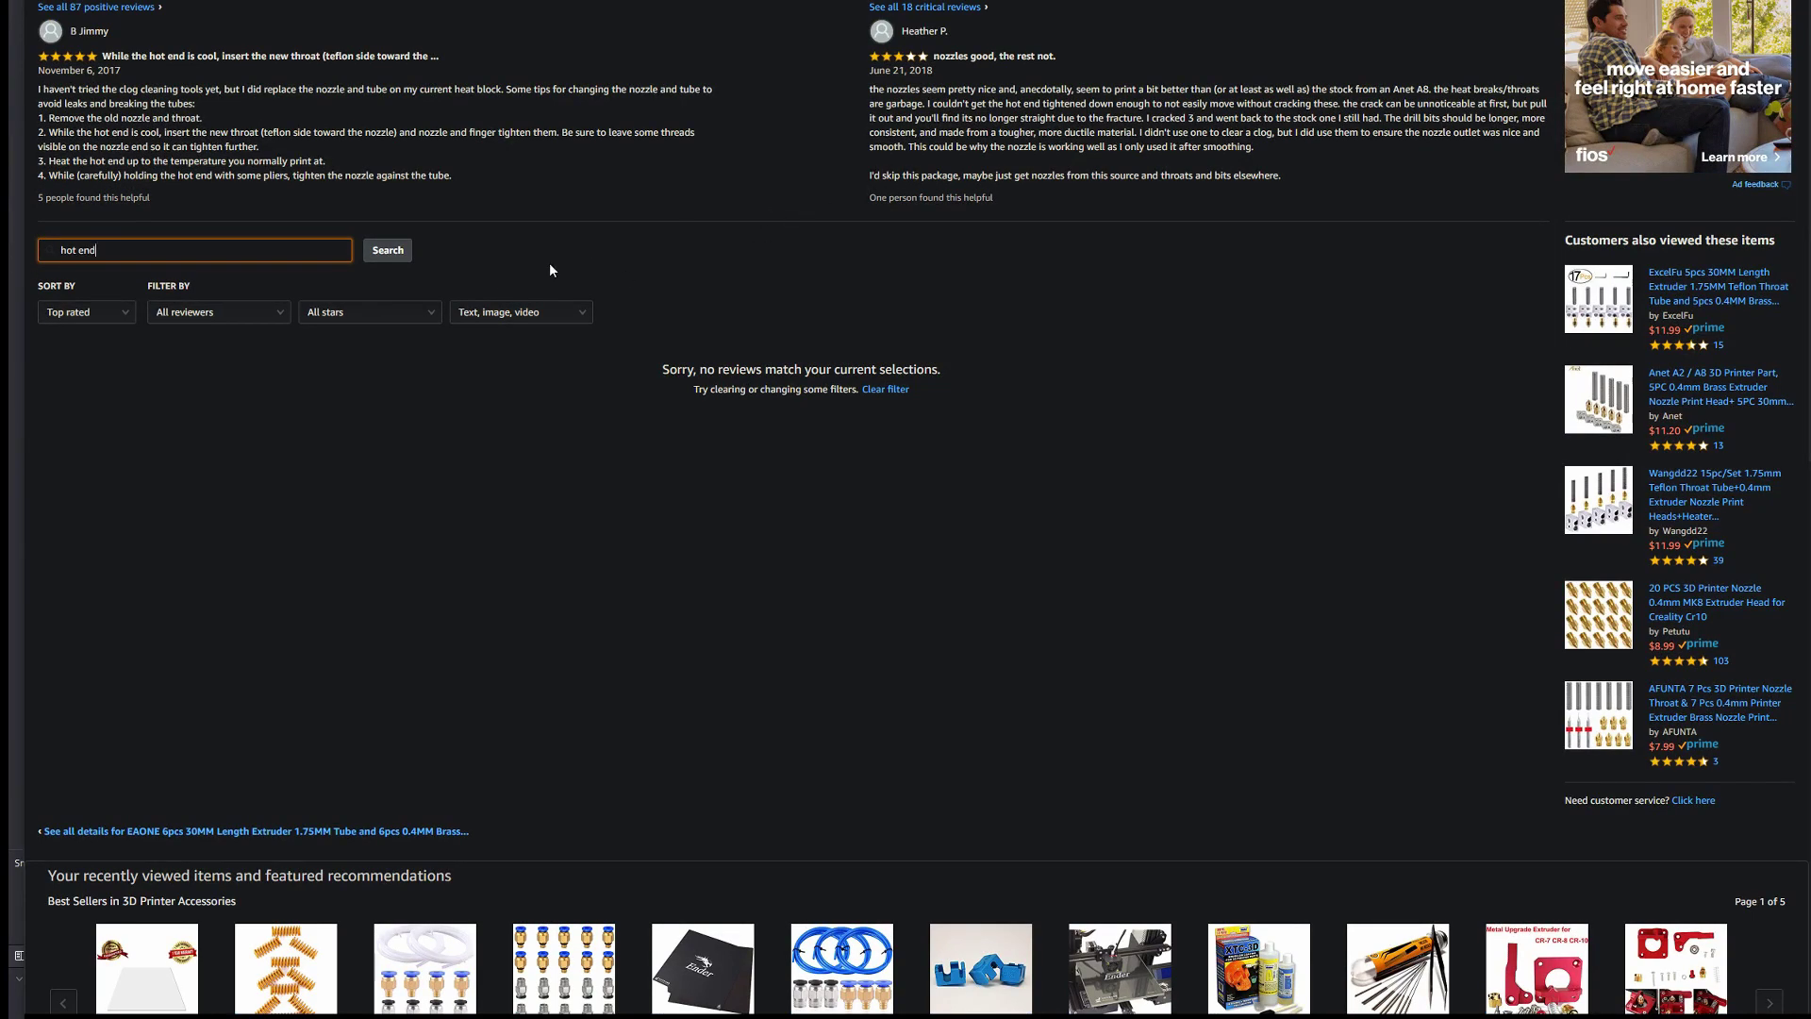
{"action": "left_click", "coordinate": [403, 255]}
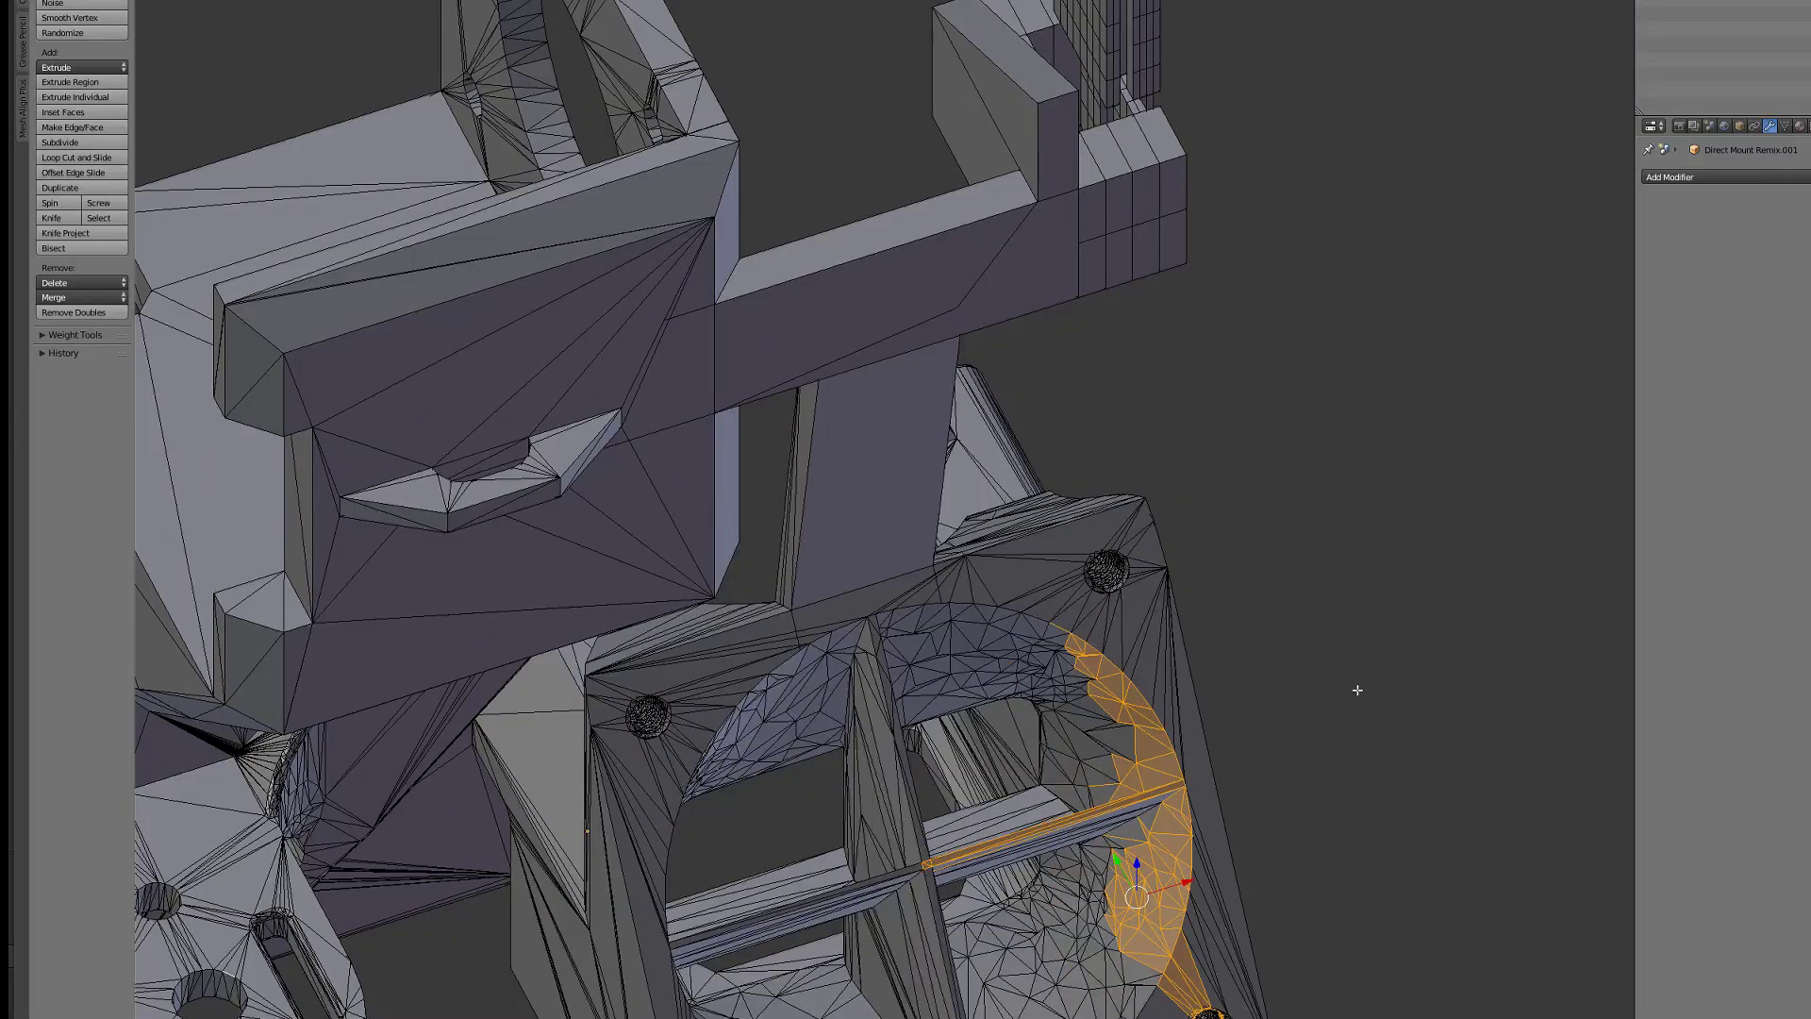
Deselect the curved faces, then orbit and zoom in on the mesh's gridded block.
{"action": "key", "text": "a"}
{"action": "middle_click_drag", "start_coordinate": [1357, 690], "coordinate": [1168, 633]}
{"action": "scroll", "coordinate": [1169, 623], "scroll_direction": "down", "scroll_amount": 2}
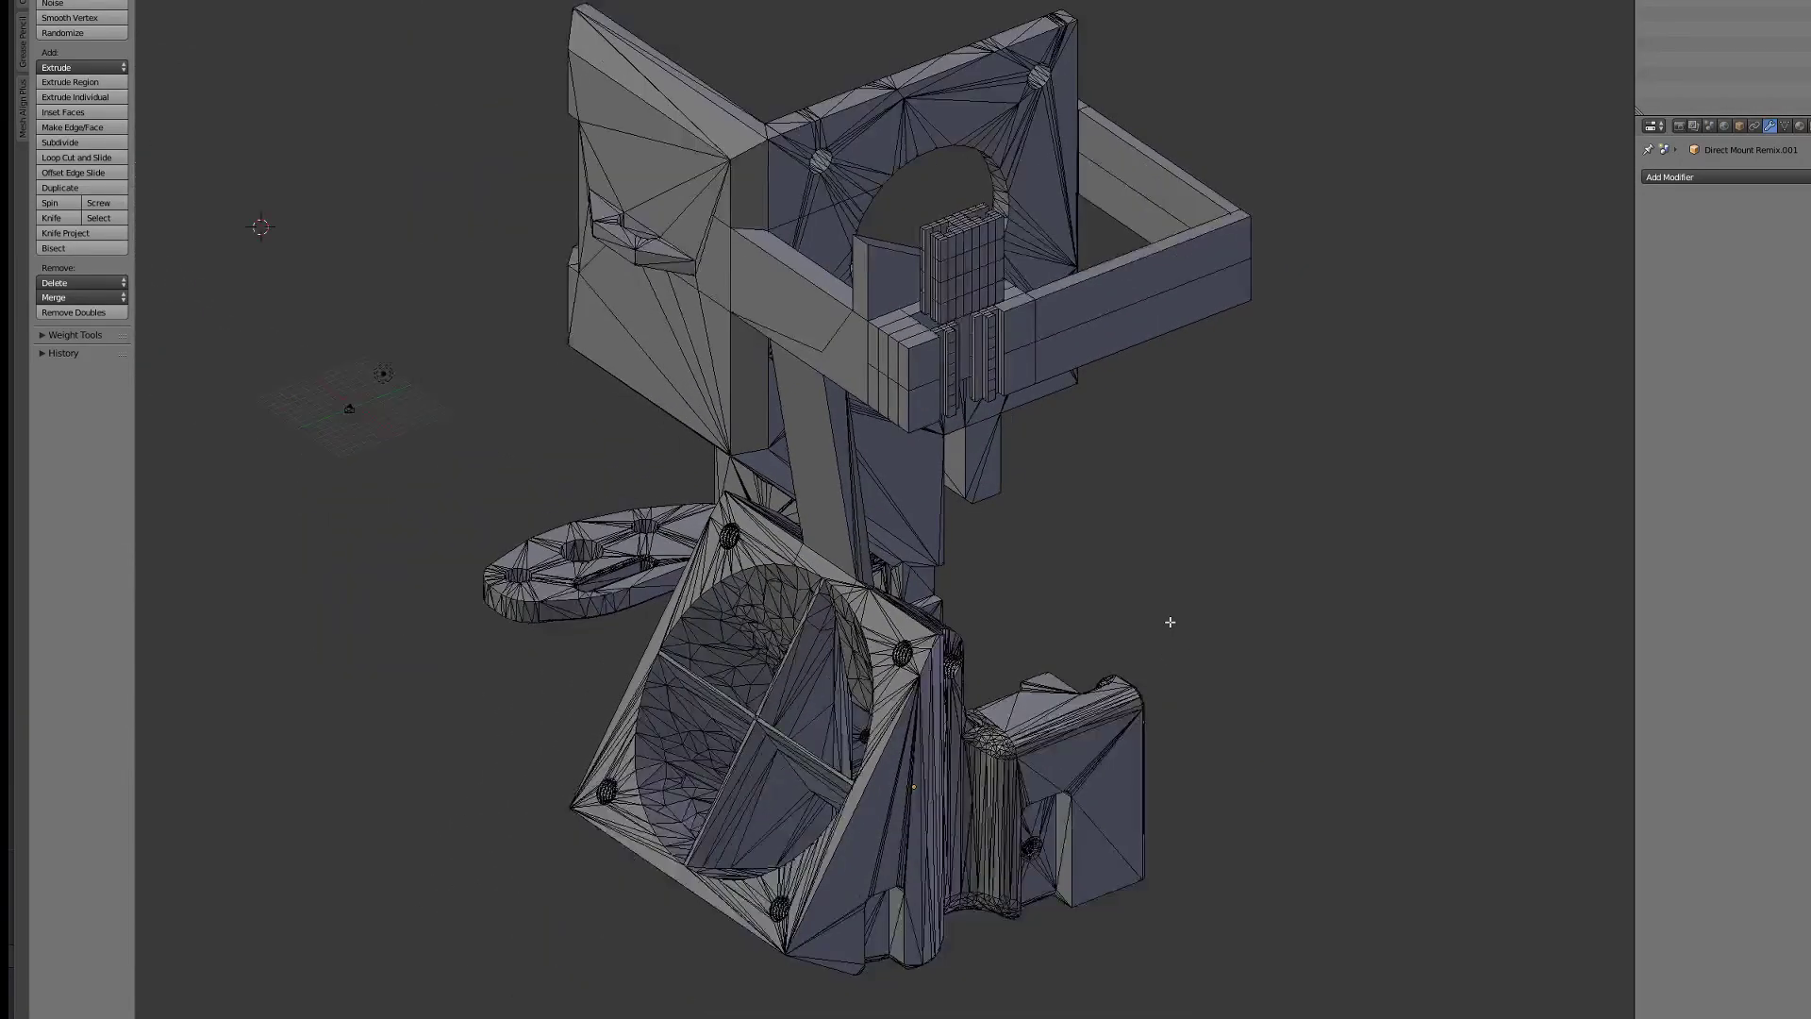
{"action": "scroll", "coordinate": [949, 411], "scroll_direction": "up", "scroll_amount": 6}
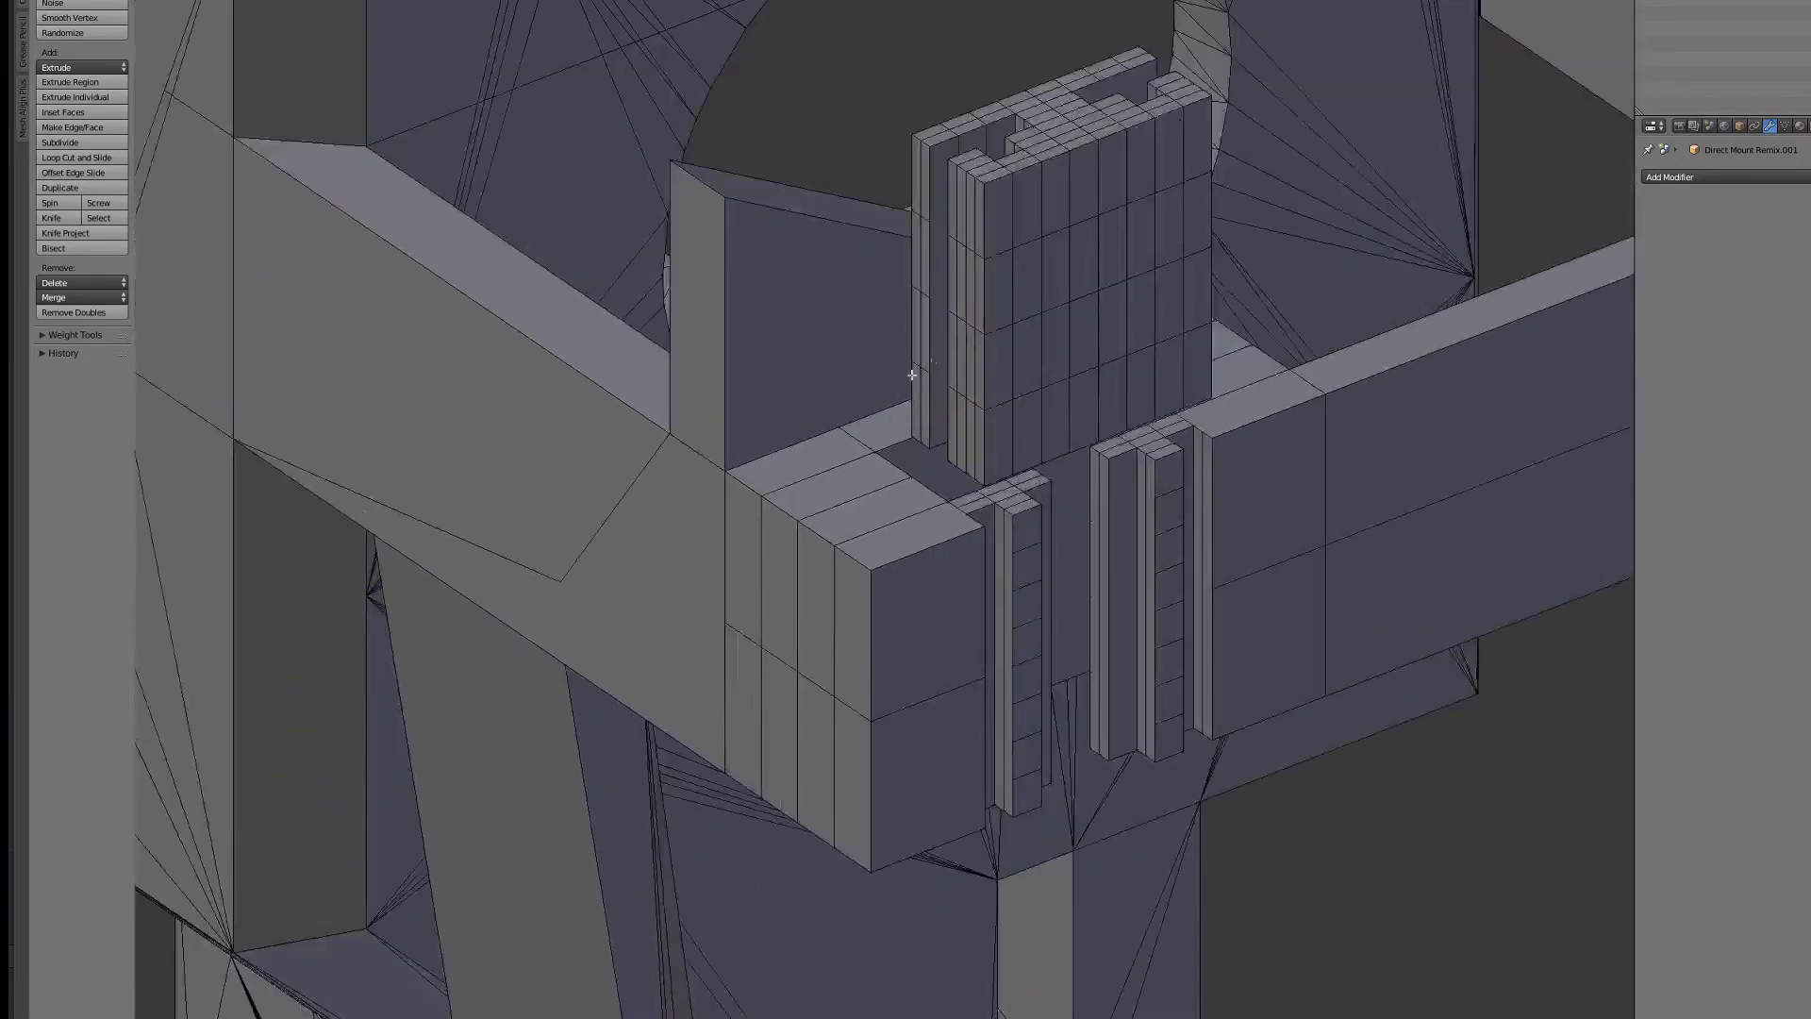
{"action": "scroll", "coordinate": [949, 411], "scroll_direction": "down", "scroll_amount": 3}
{"action": "middle_click_drag", "start_coordinate": [833, 538], "coordinate": [873, 525]}
{"action": "scroll", "coordinate": [873, 525], "scroll_direction": "up", "scroll_amount": 5}
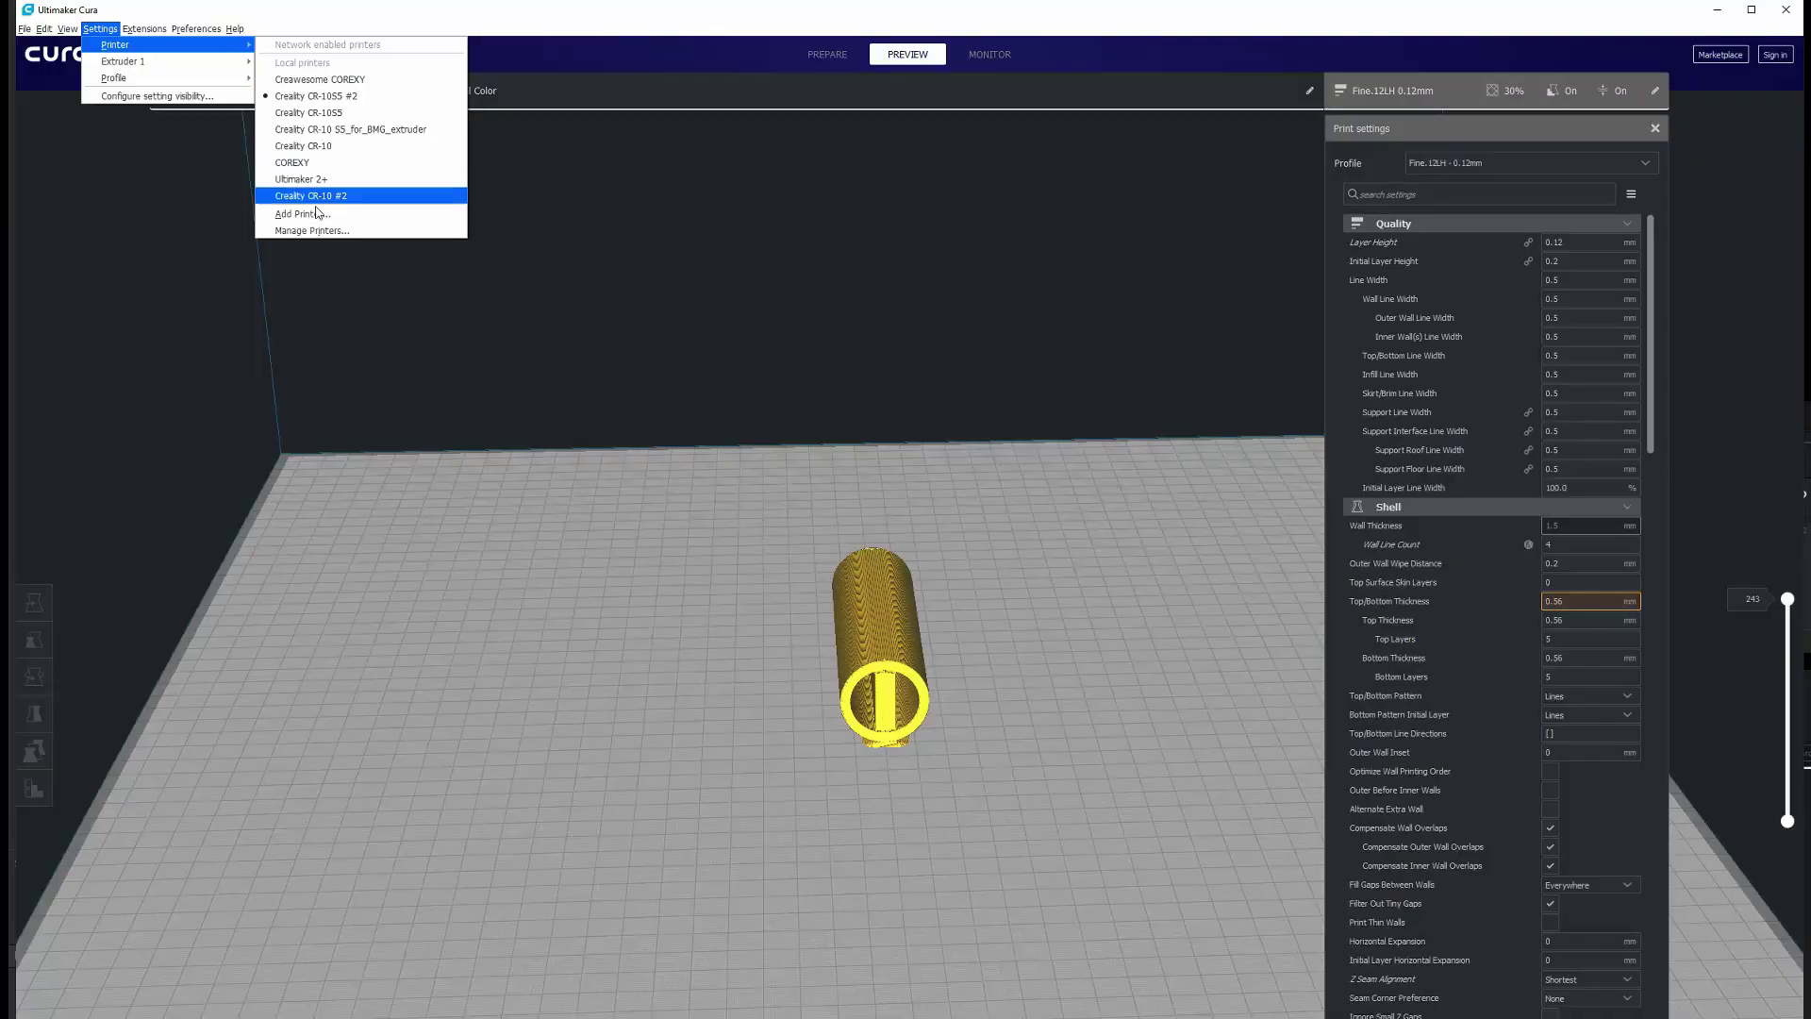
Browse CreawsomeMod printers: CR-10 Mini, CR-10S Pro, CR-20, Ender-3, Ender-5 and Custom Machine.
{"action": "left_click", "coordinate": [318, 213]}
{"action": "left_click", "coordinate": [471, 630]}
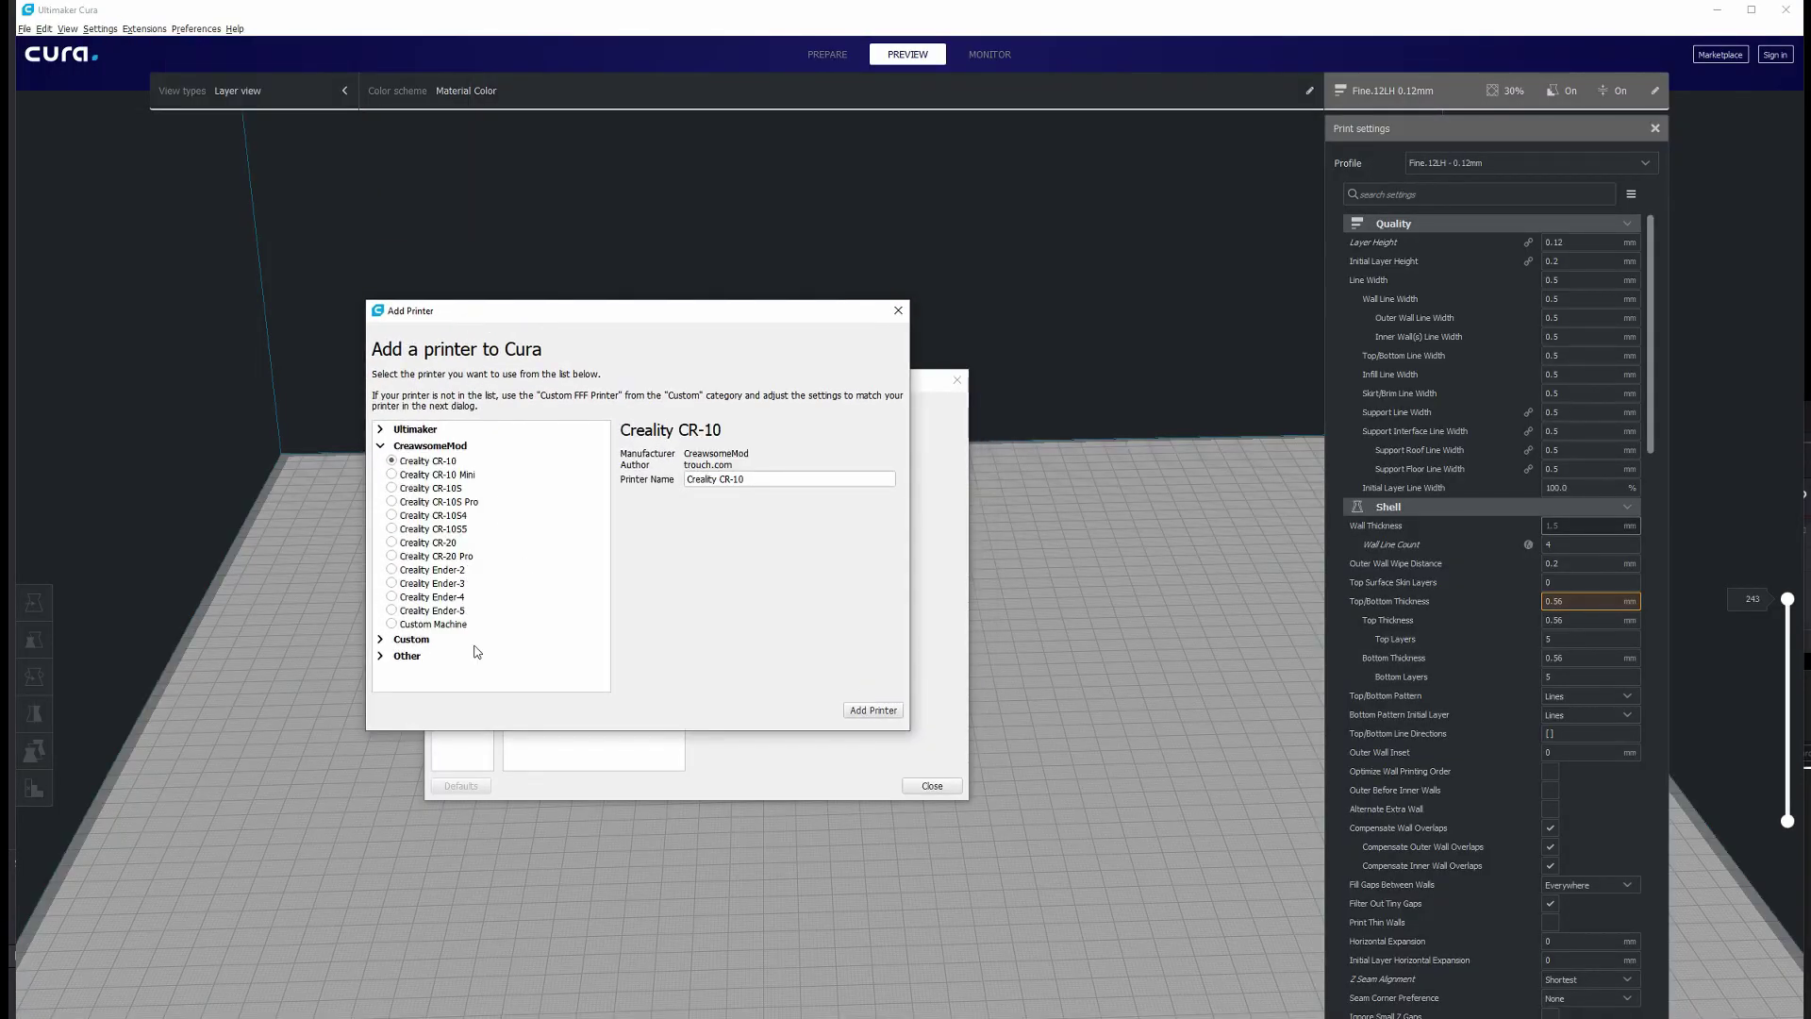
{"action": "left_click", "coordinate": [432, 475]}
{"action": "left_click", "coordinate": [429, 502]}
{"action": "left_click", "coordinate": [431, 542]}
{"action": "left_click", "coordinate": [435, 583]}
{"action": "left_click", "coordinate": [439, 611]}
{"action": "left_click", "coordinate": [440, 625]}
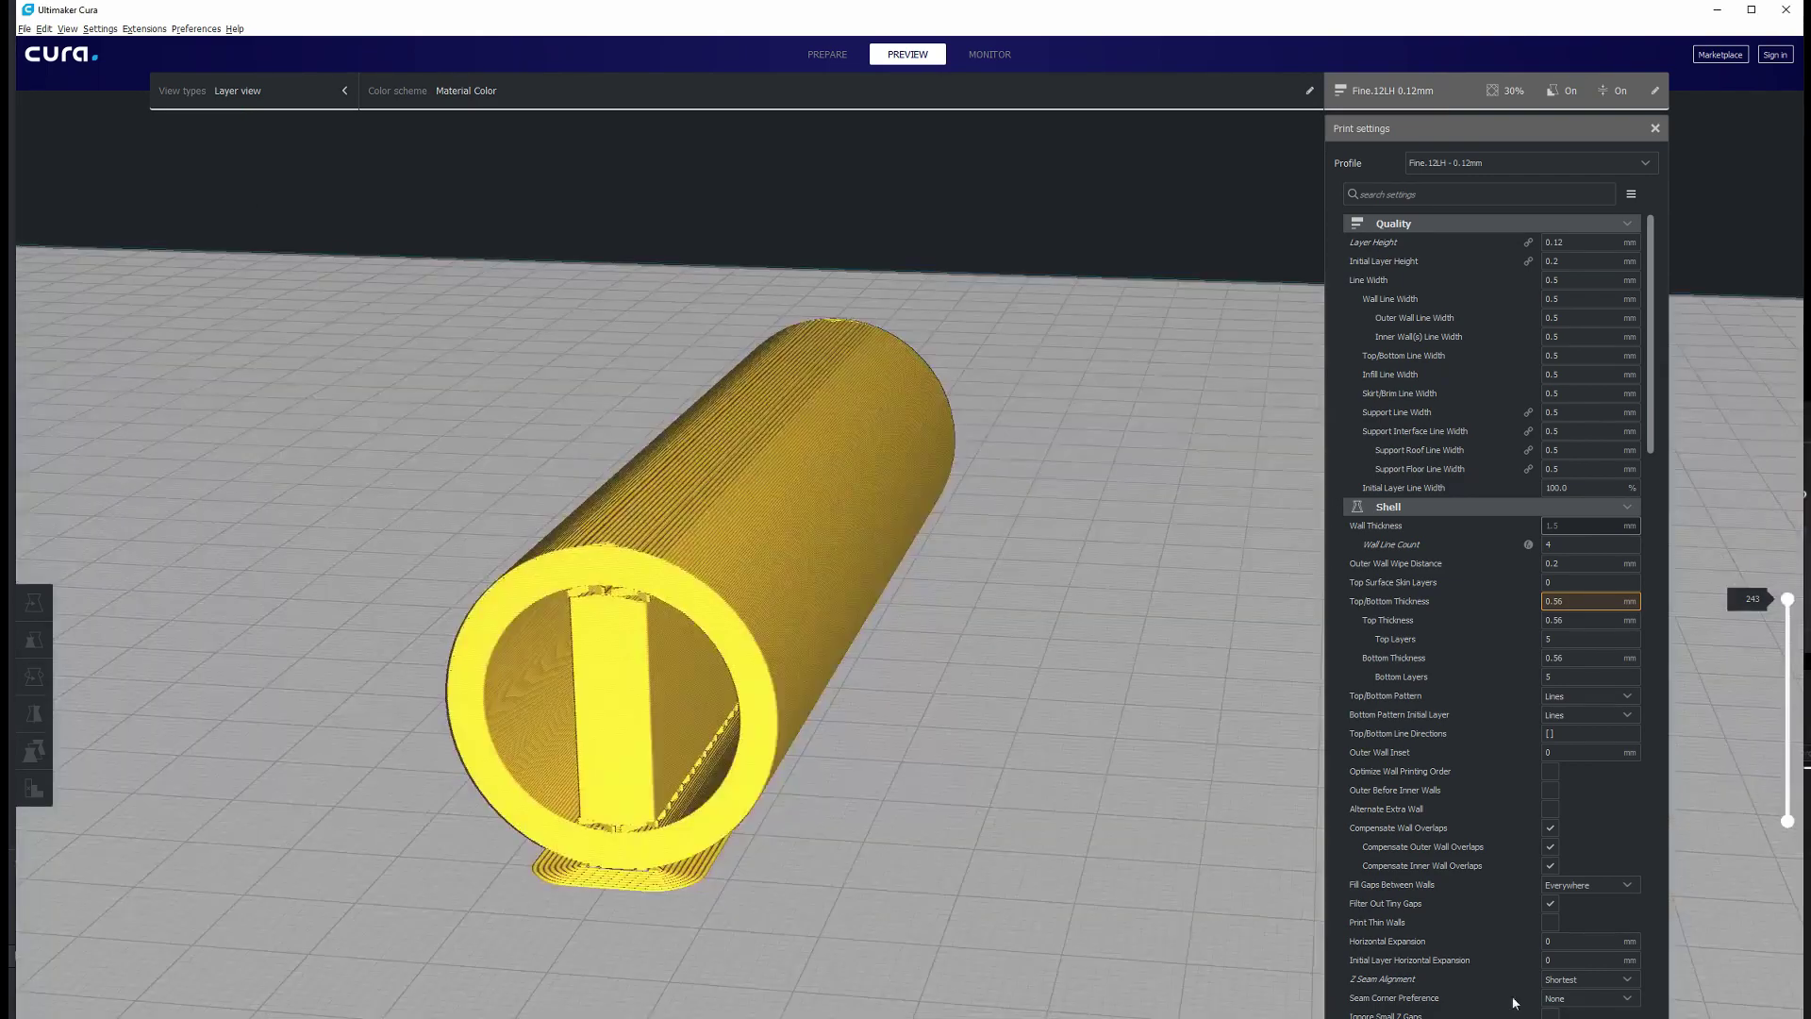
Scroll through the Print settings panel for the sliced tube.
{"action": "scroll", "coordinate": [1577, 792], "scroll_direction": "down", "scroll_amount": 12}
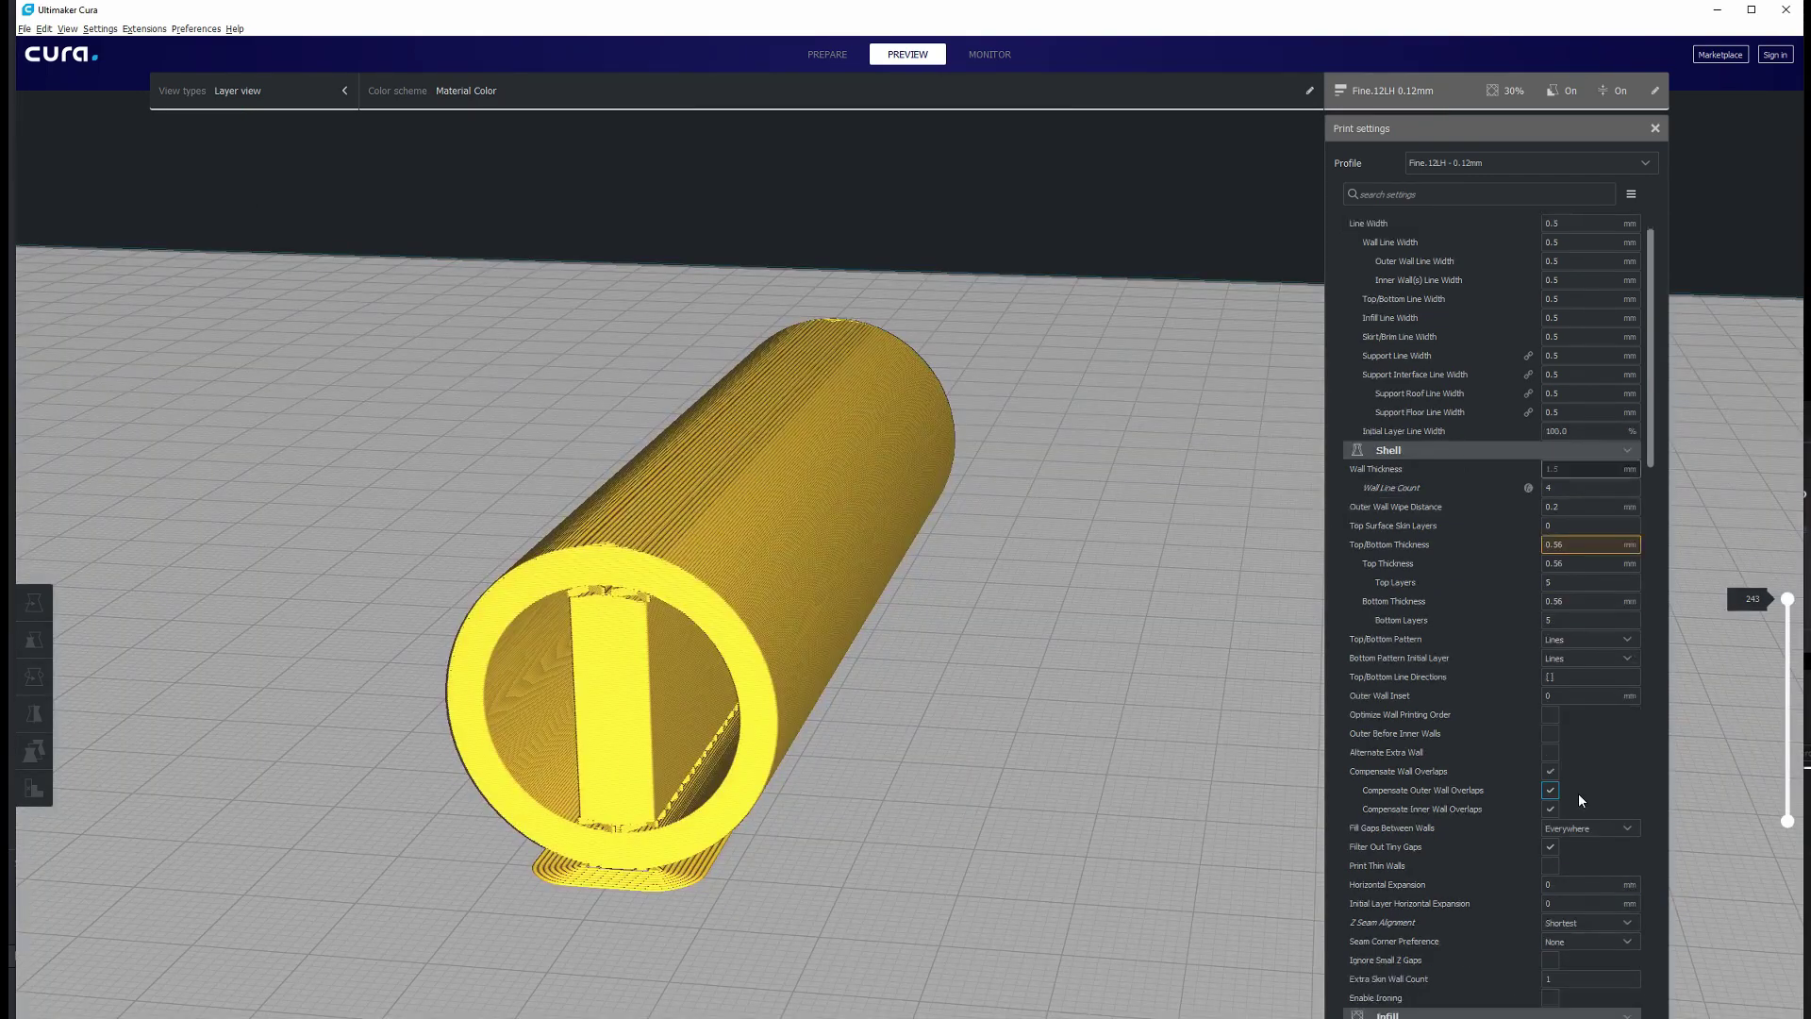
{"action": "scroll", "coordinate": [1571, 796], "scroll_direction": "down", "scroll_amount": 20}
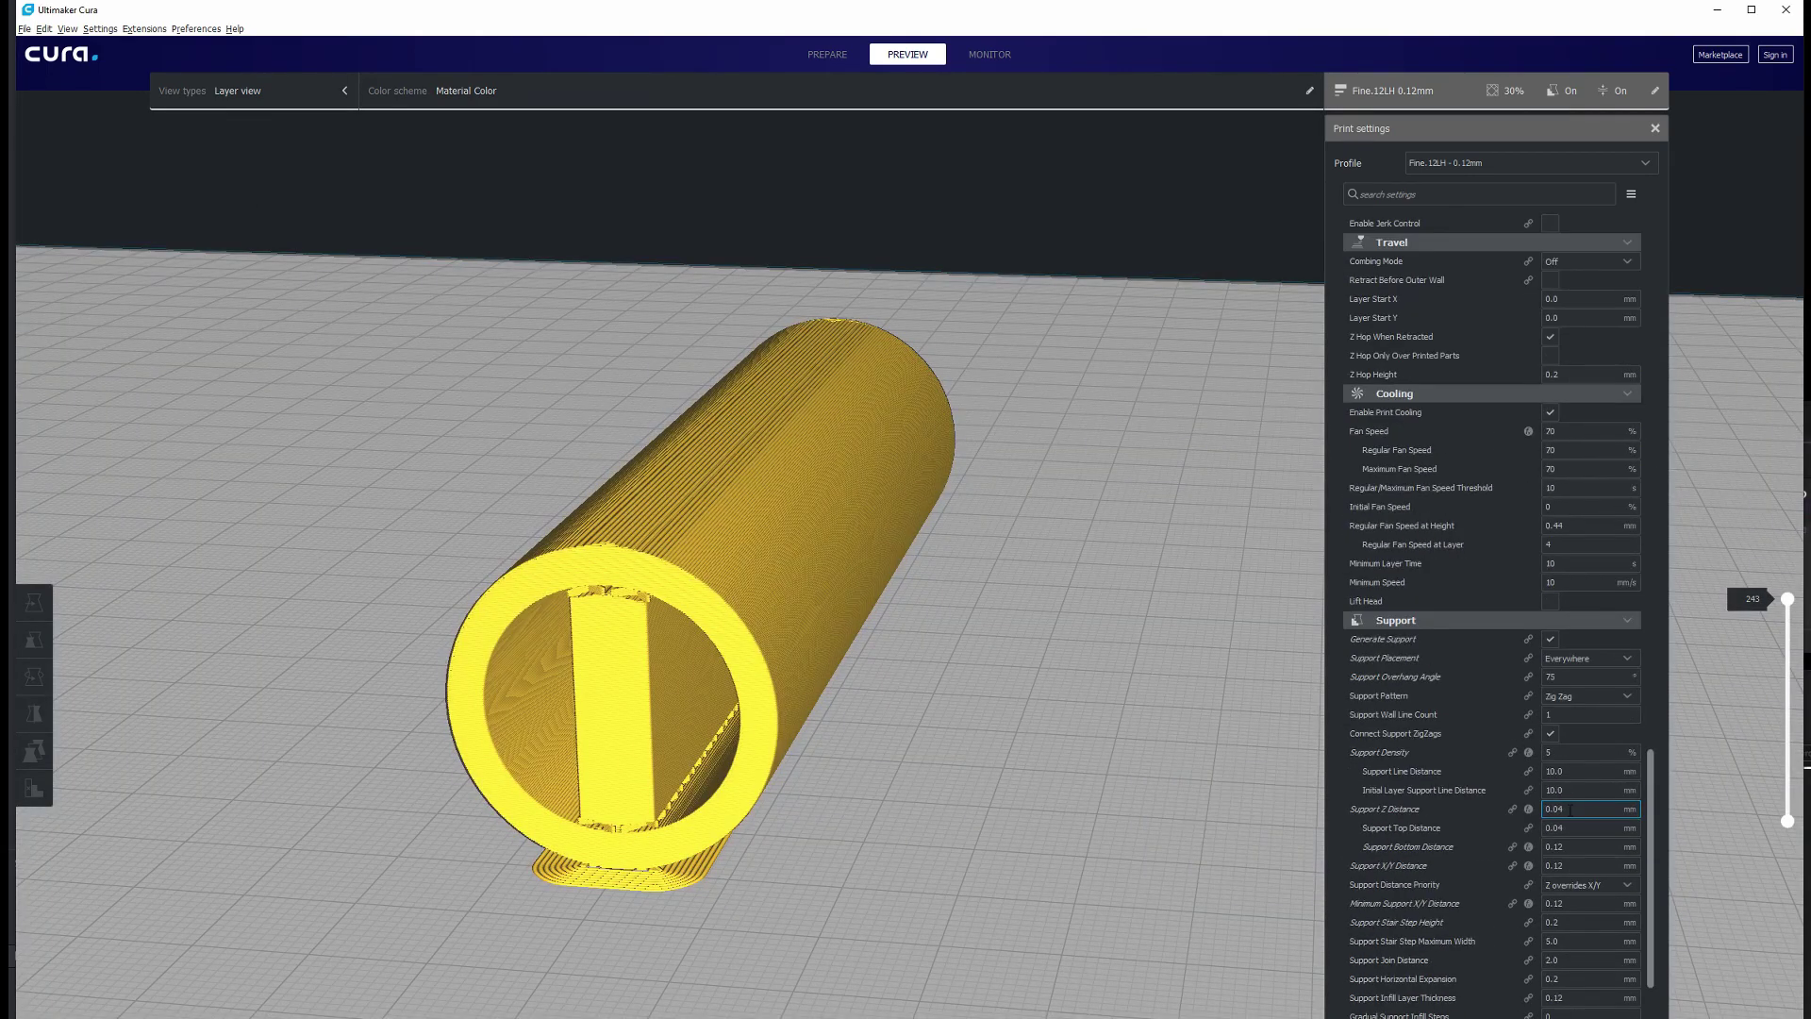
{"action": "scroll", "coordinate": [1564, 820], "scroll_direction": "up", "scroll_amount": 20}
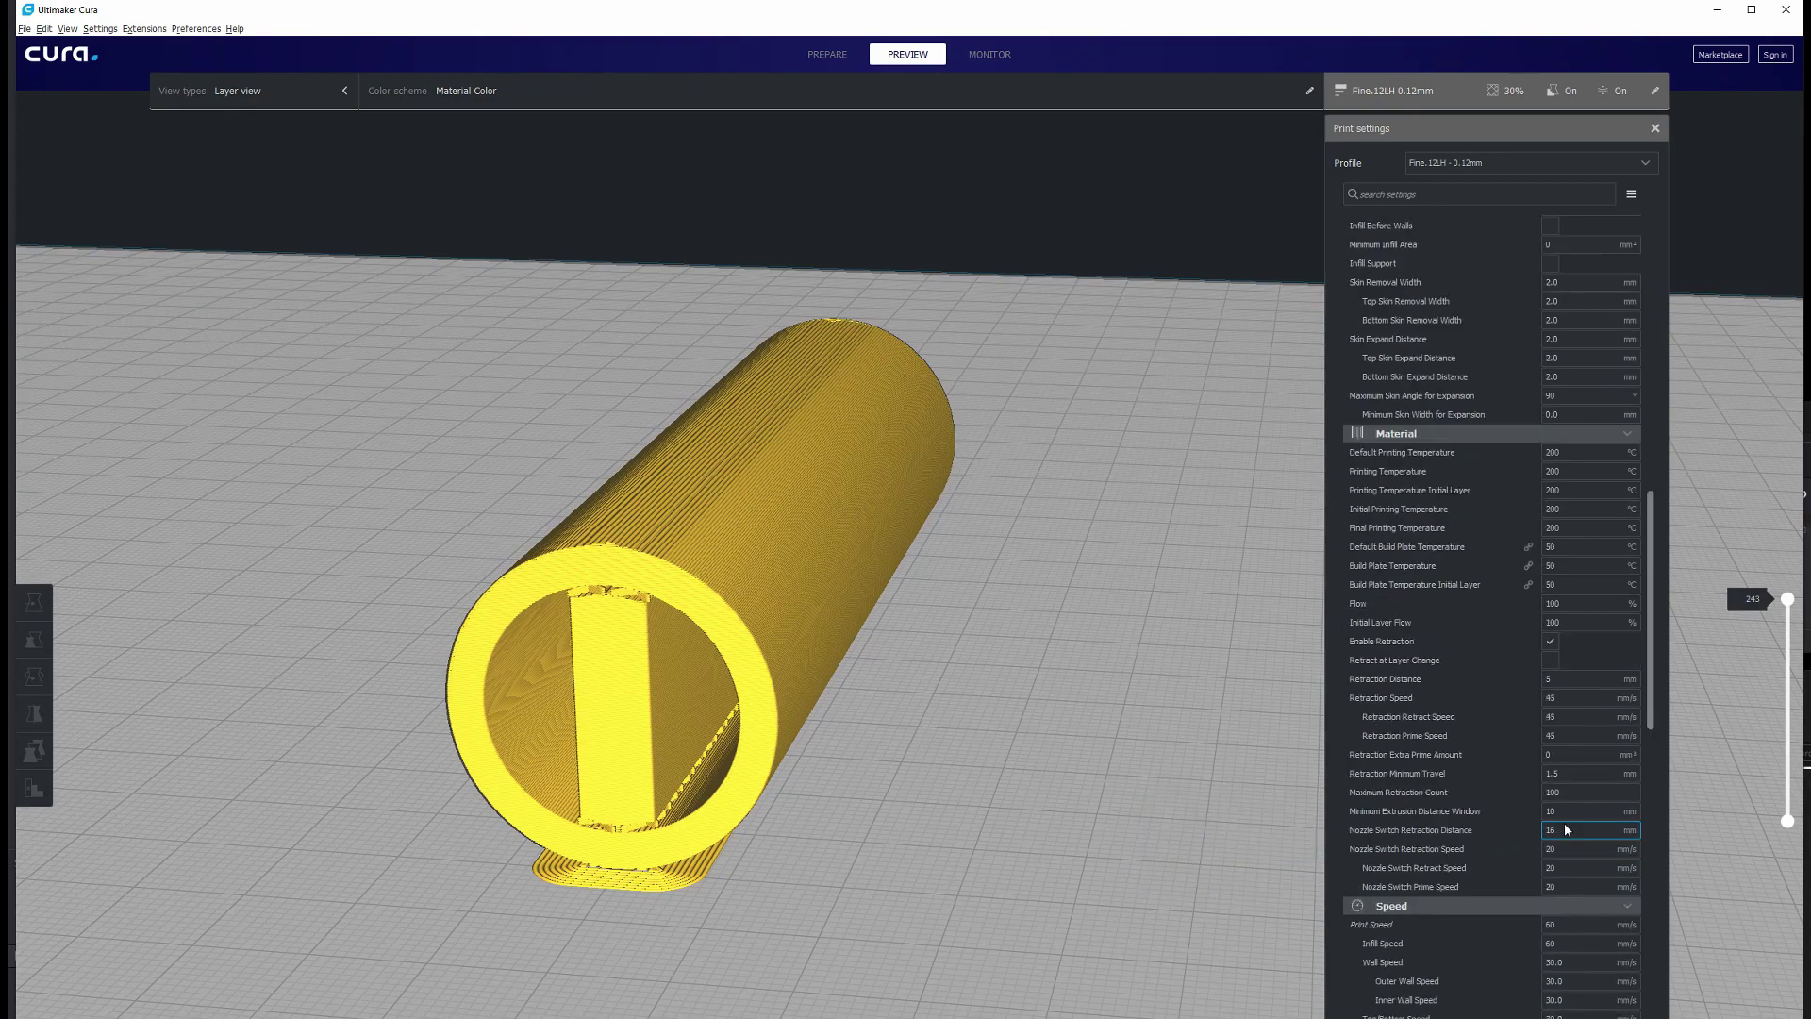
{"action": "scroll", "coordinate": [1560, 823], "scroll_direction": "up", "scroll_amount": 10}
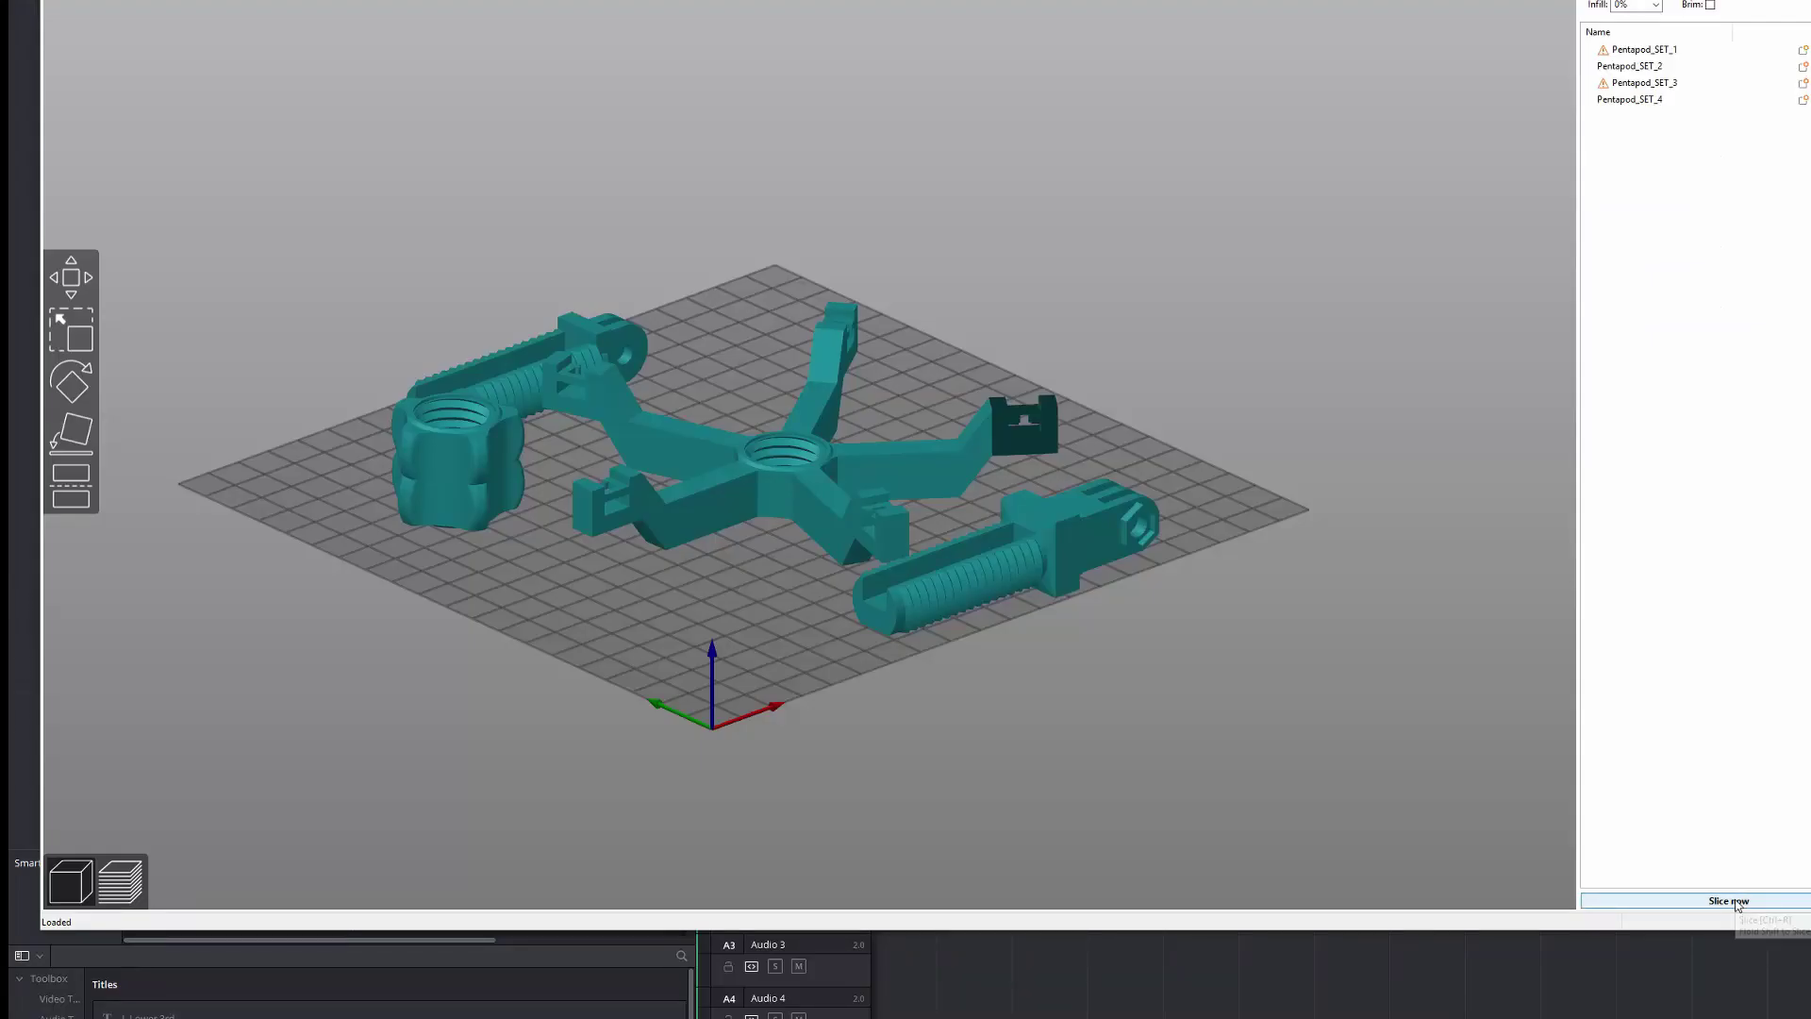
Slice the four Pentapod_SET parts and orbit the preview to a near top-down view.
{"action": "left_click", "coordinate": [1736, 904]}
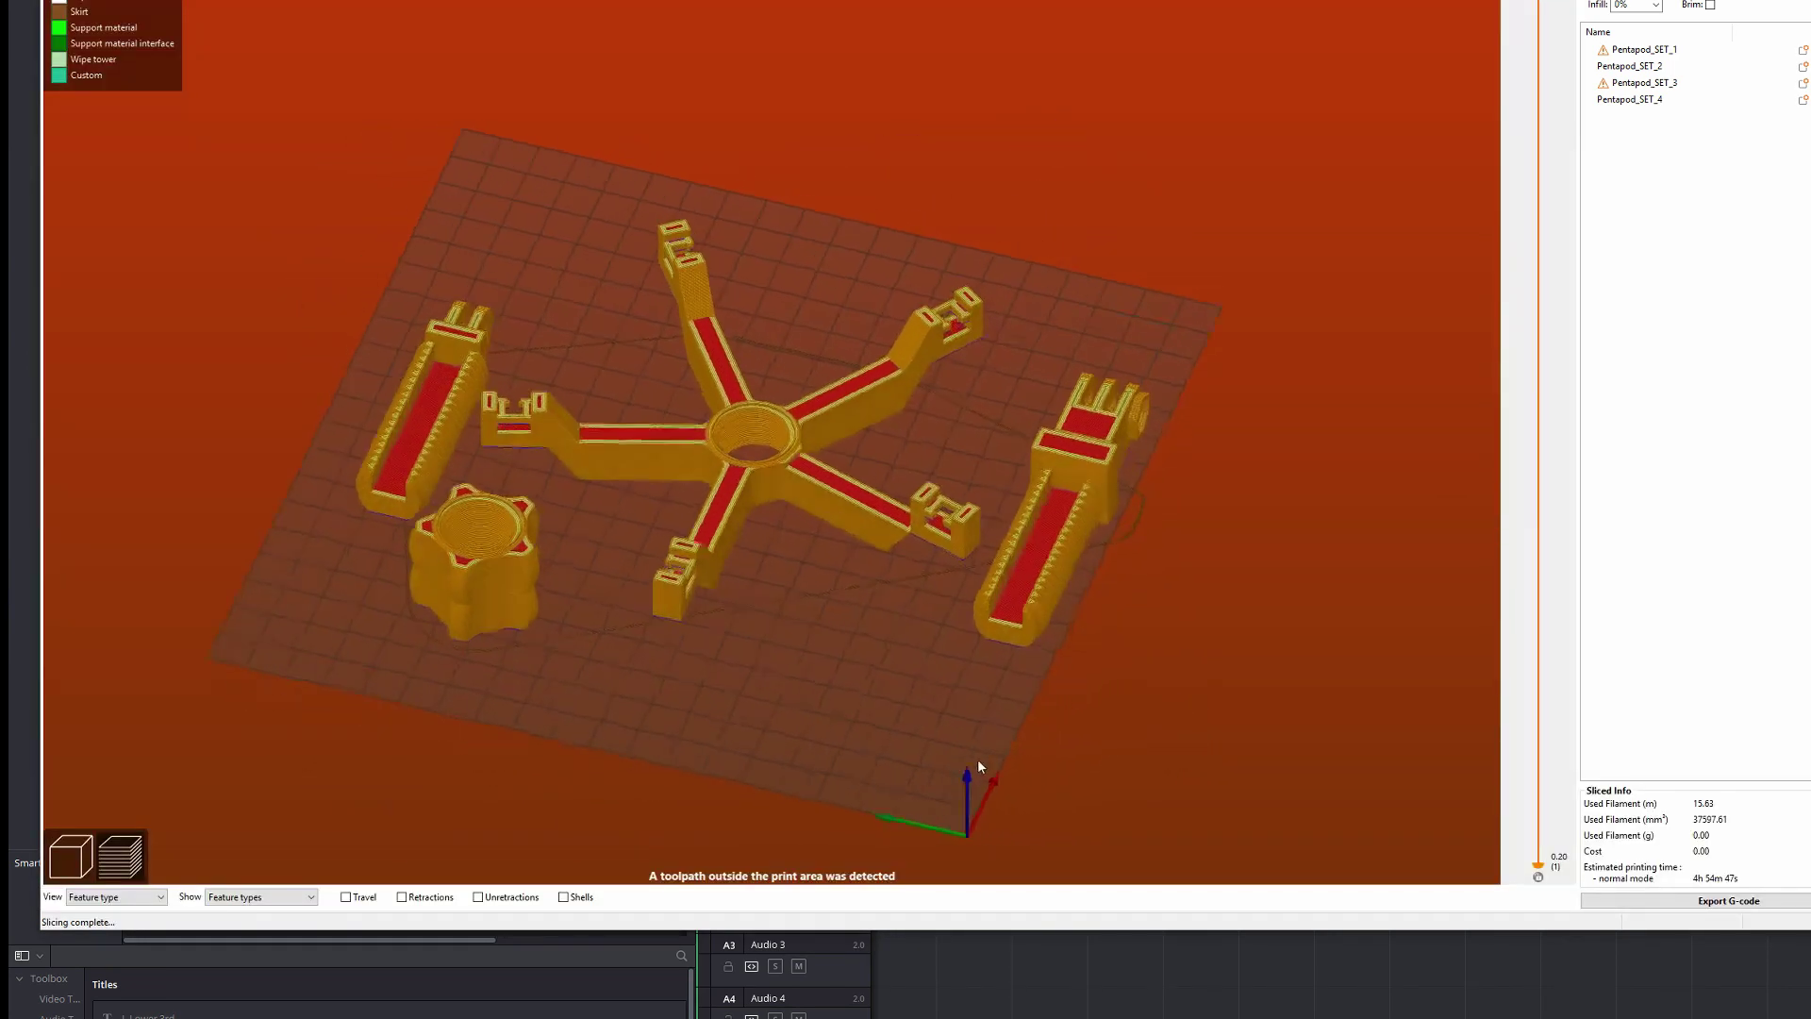
{"action": "left_click_drag", "start_coordinate": [956, 747], "coordinate": [1007, 750]}
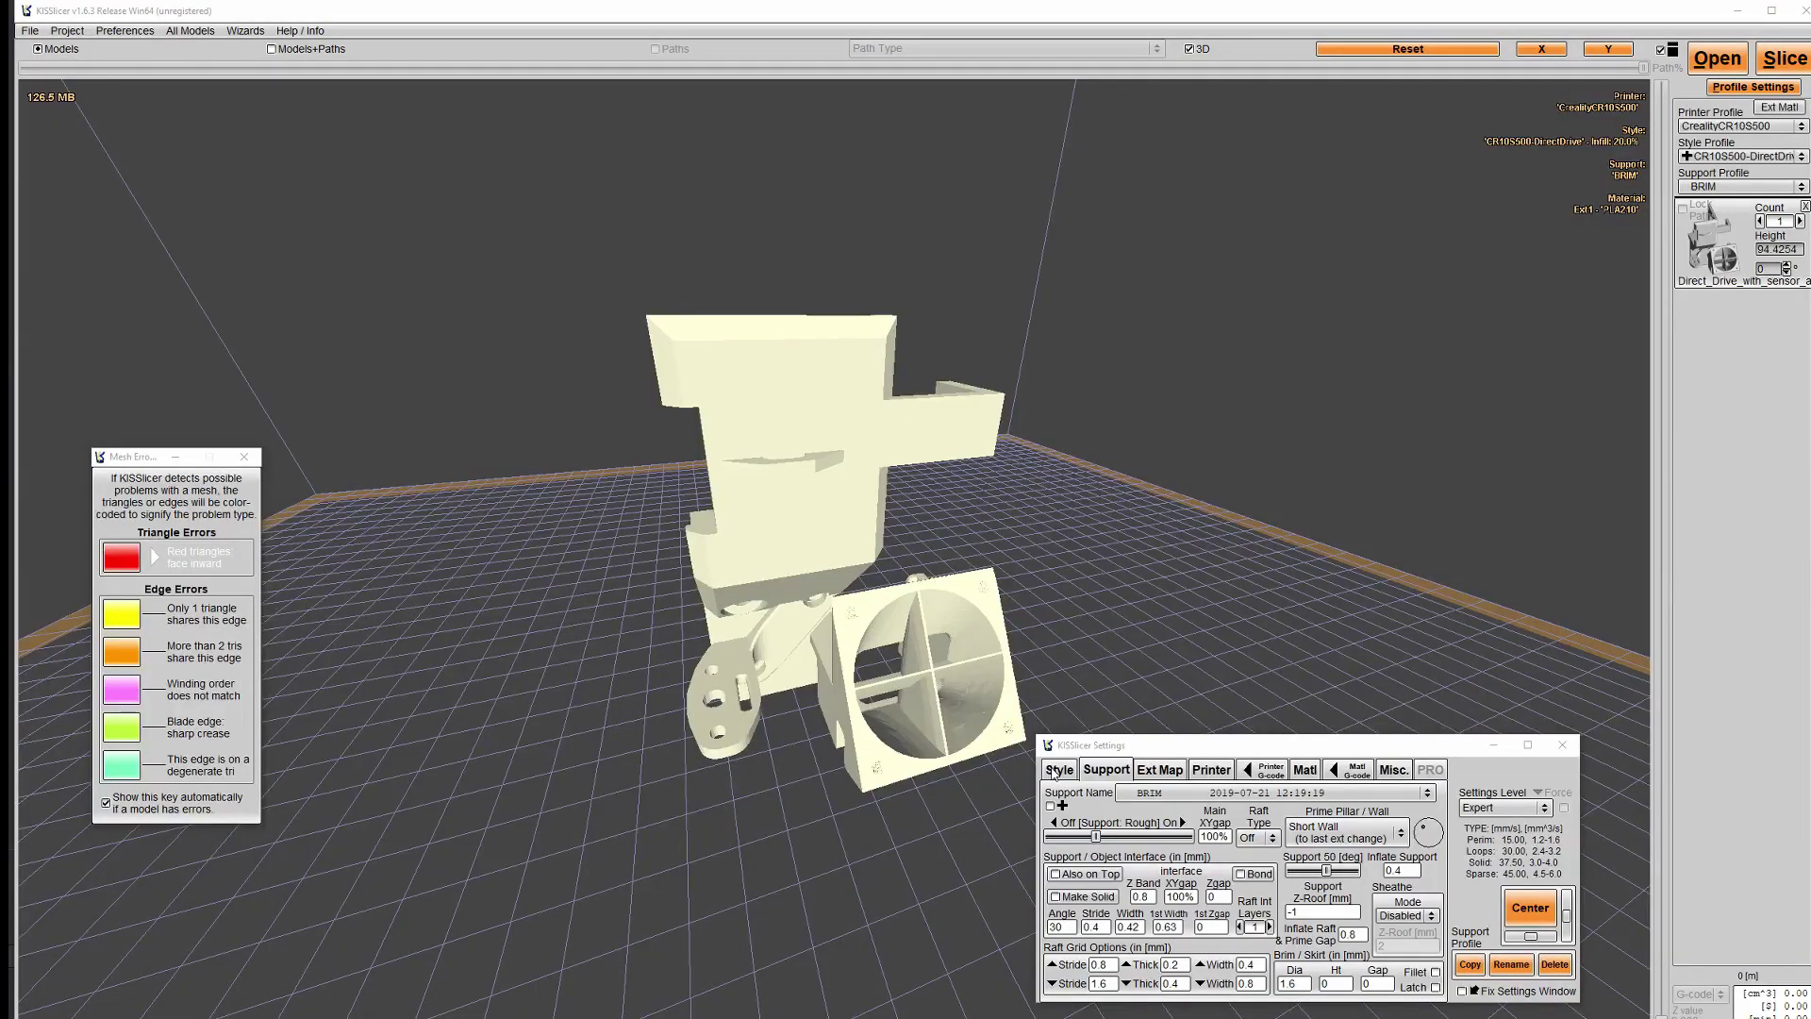
Step through KISSlicer's Style, Support, Ext Map, Printer, Printer G-code and Matl settings.
{"action": "left_click", "coordinate": [1057, 770]}
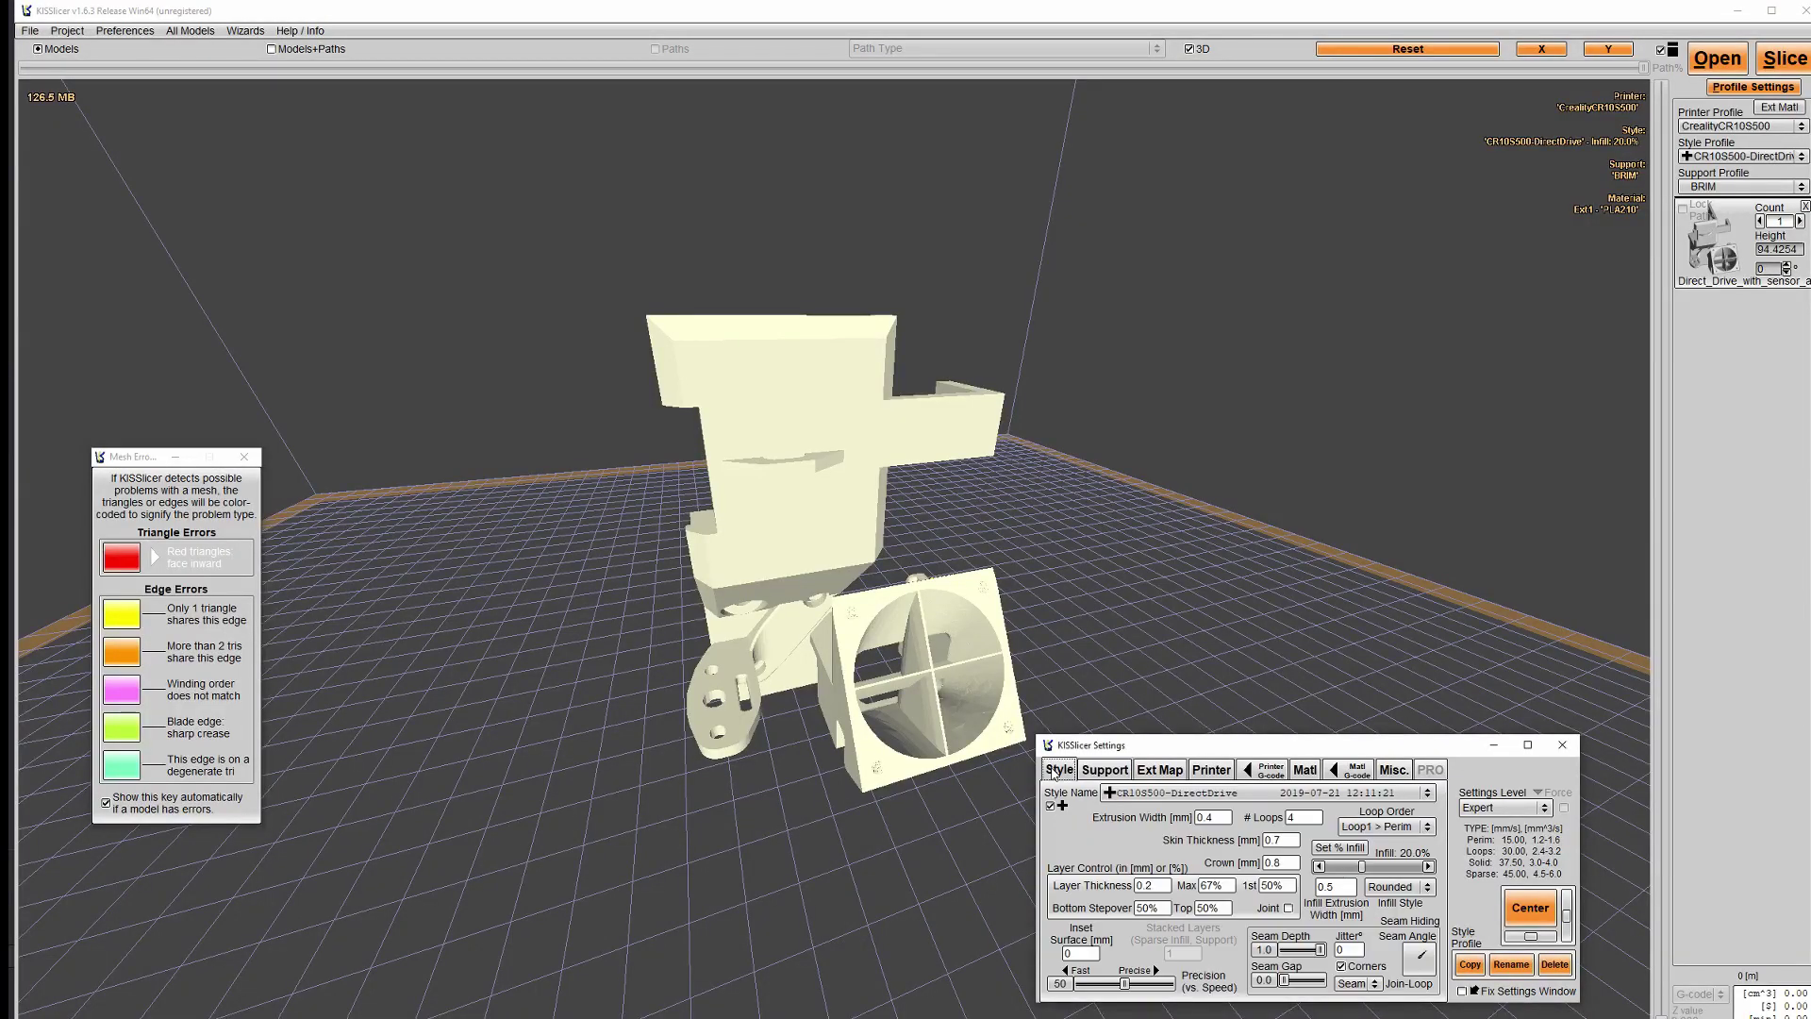
{"action": "left_click", "coordinate": [1101, 769]}
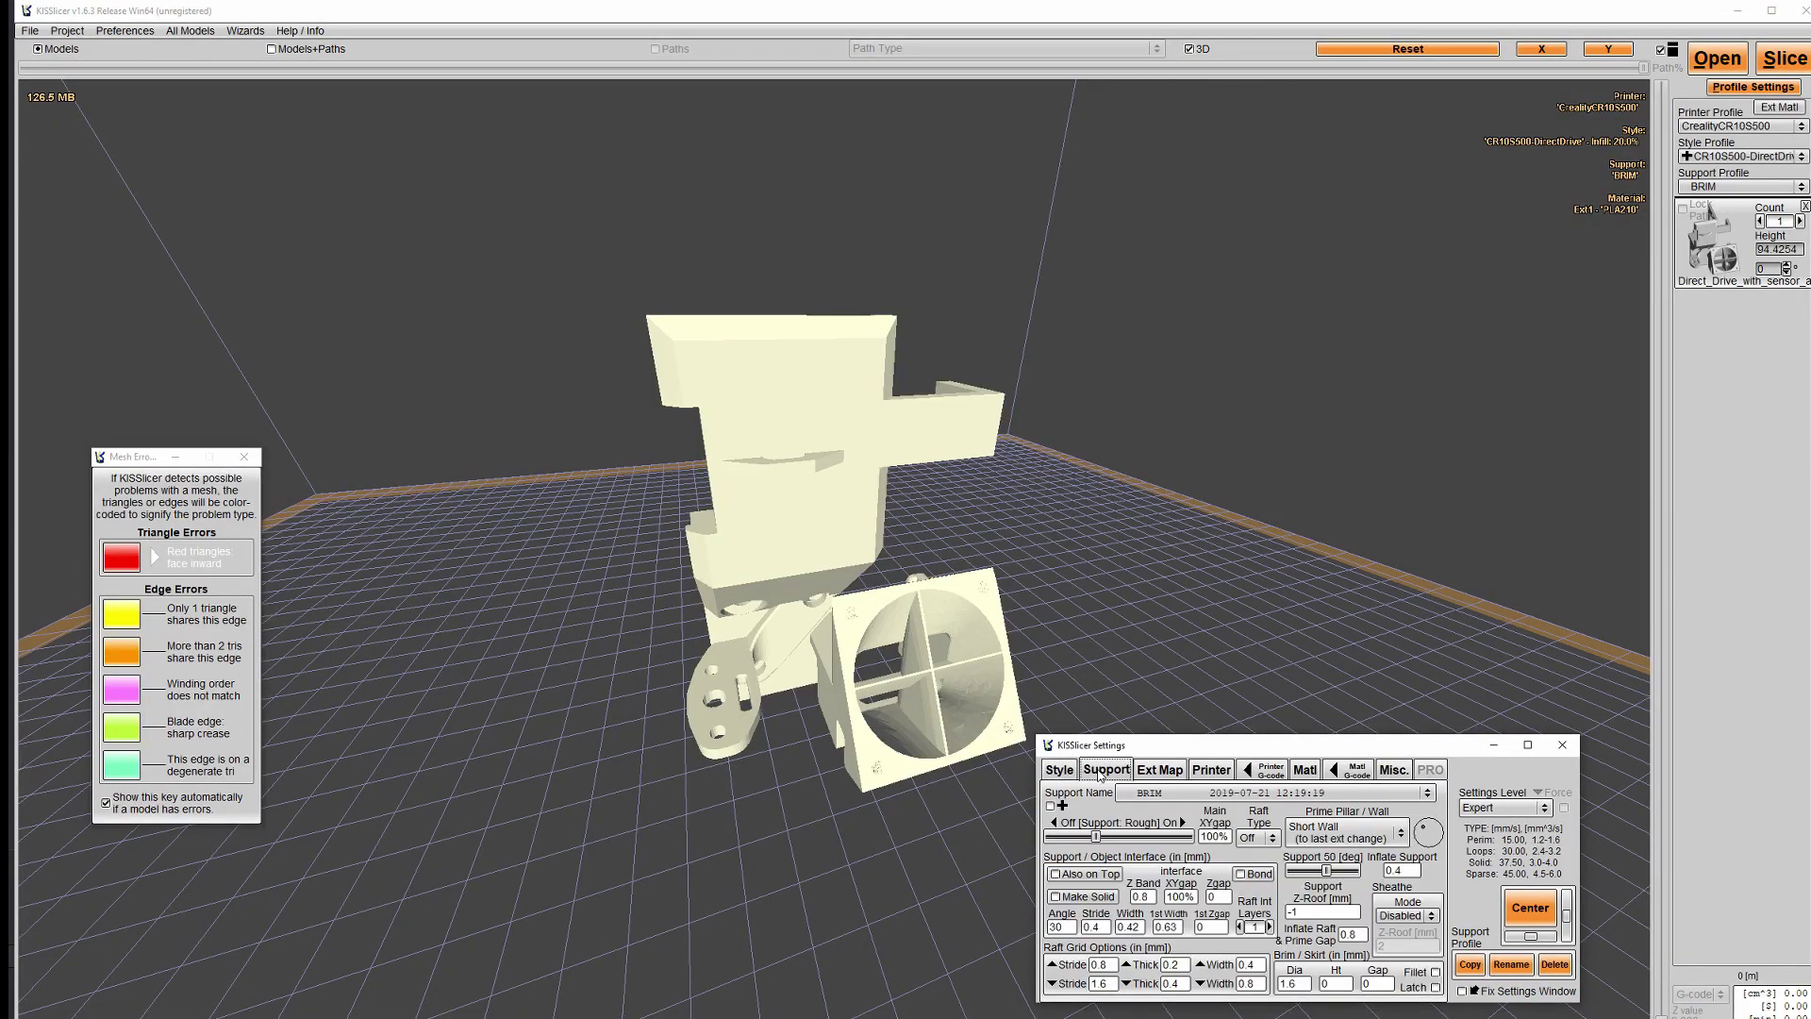
{"action": "left_click", "coordinate": [1159, 771]}
{"action": "left_click", "coordinate": [1213, 770]}
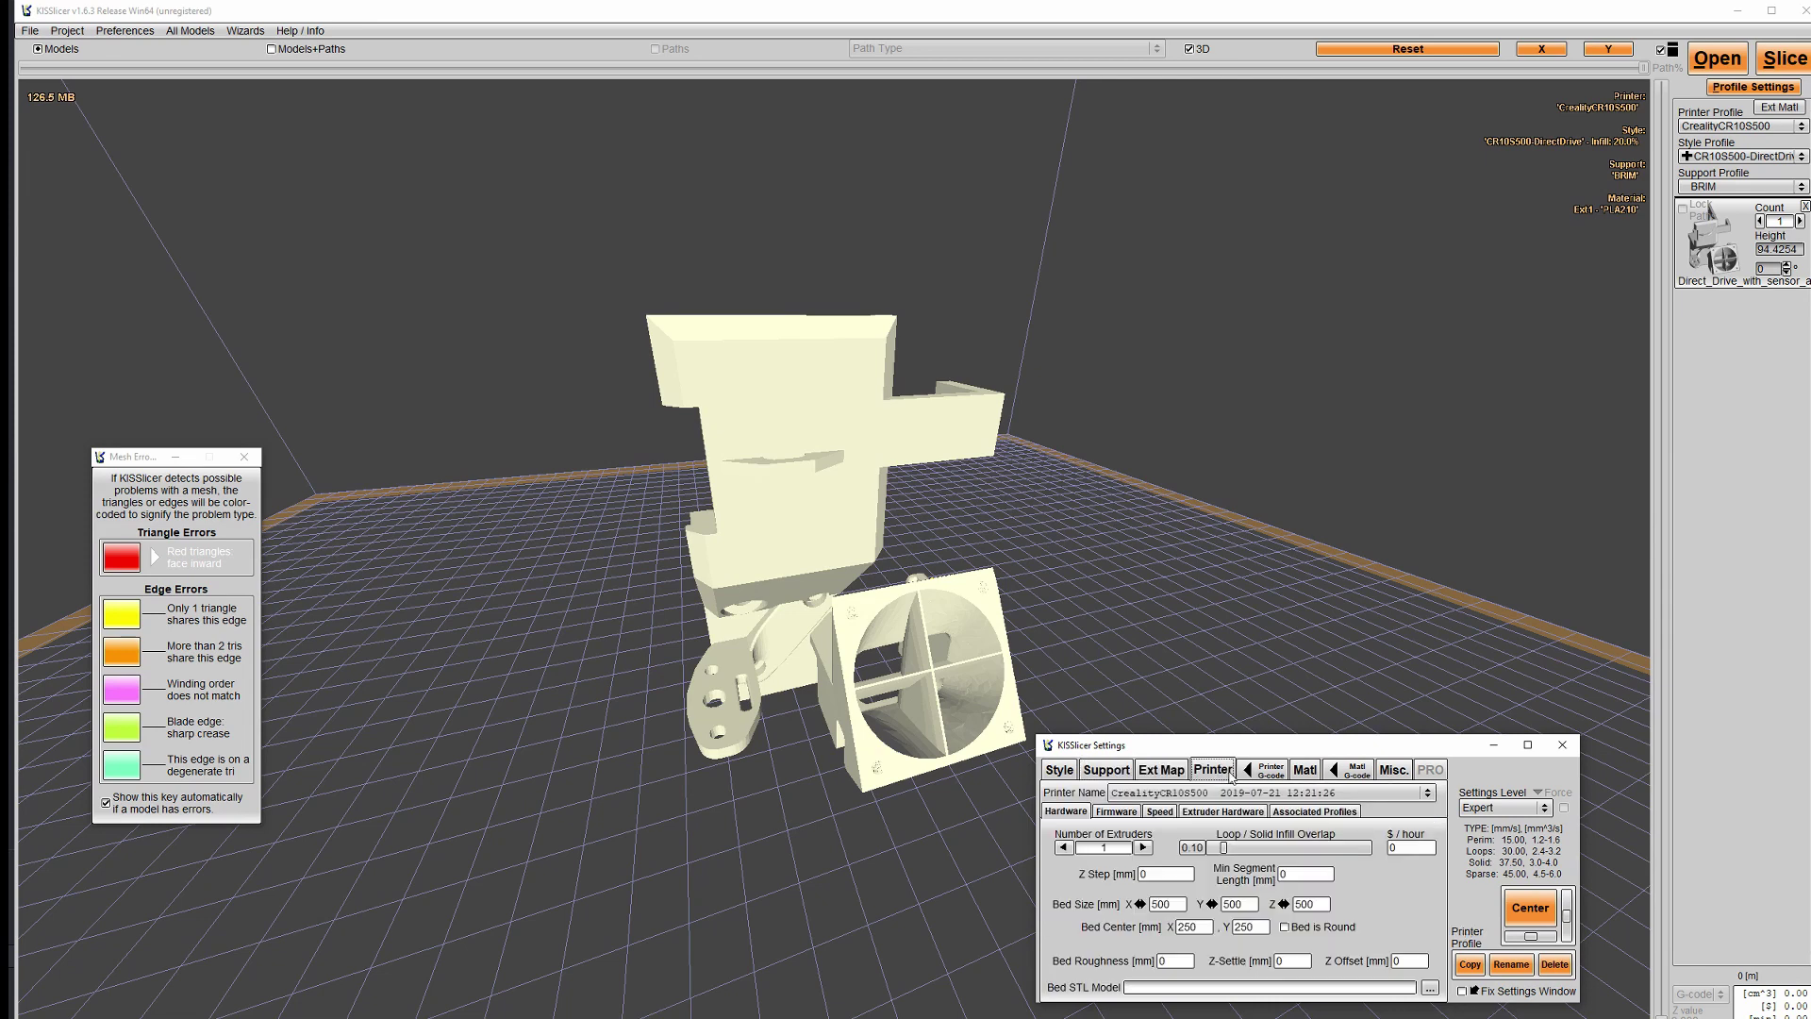
{"action": "left_click", "coordinate": [1264, 771]}
{"action": "left_click", "coordinate": [1305, 770]}
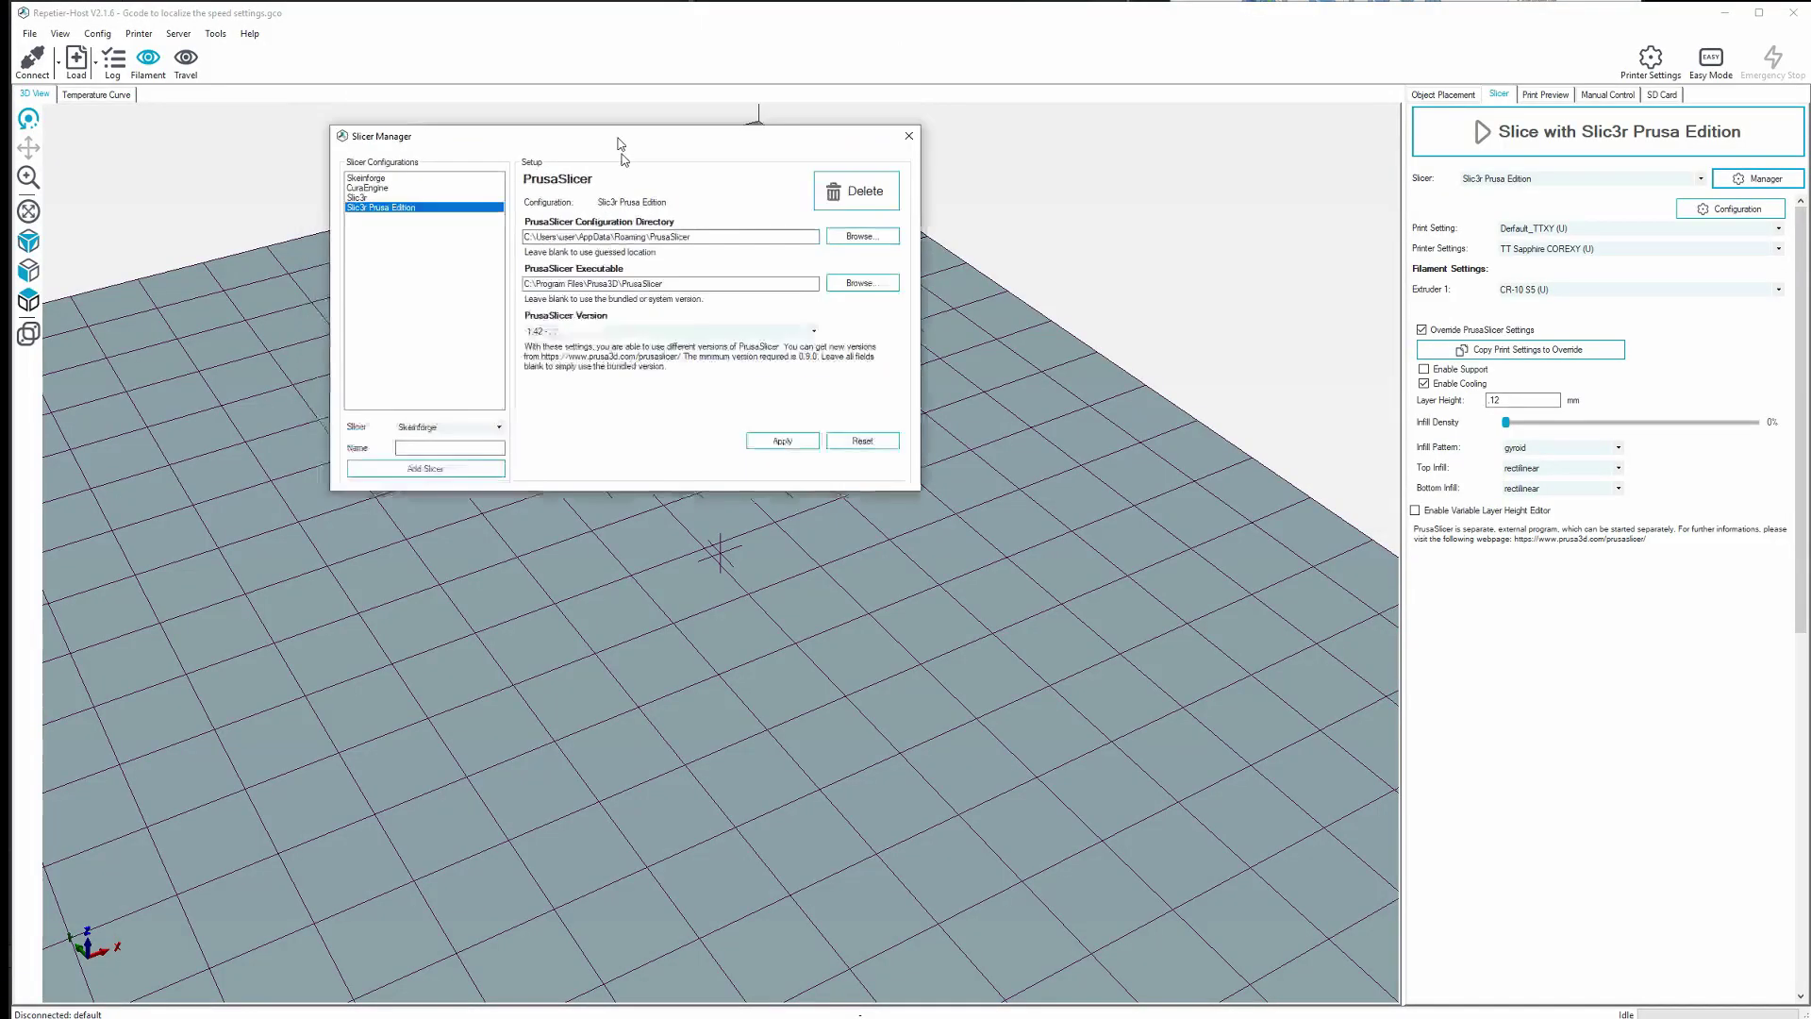
Review the Slic3r, CuraEngine and Skeinforge setups in Slicer Manager.
{"action": "left_click_drag", "start_coordinate": [622, 151], "coordinate": [632, 341]}
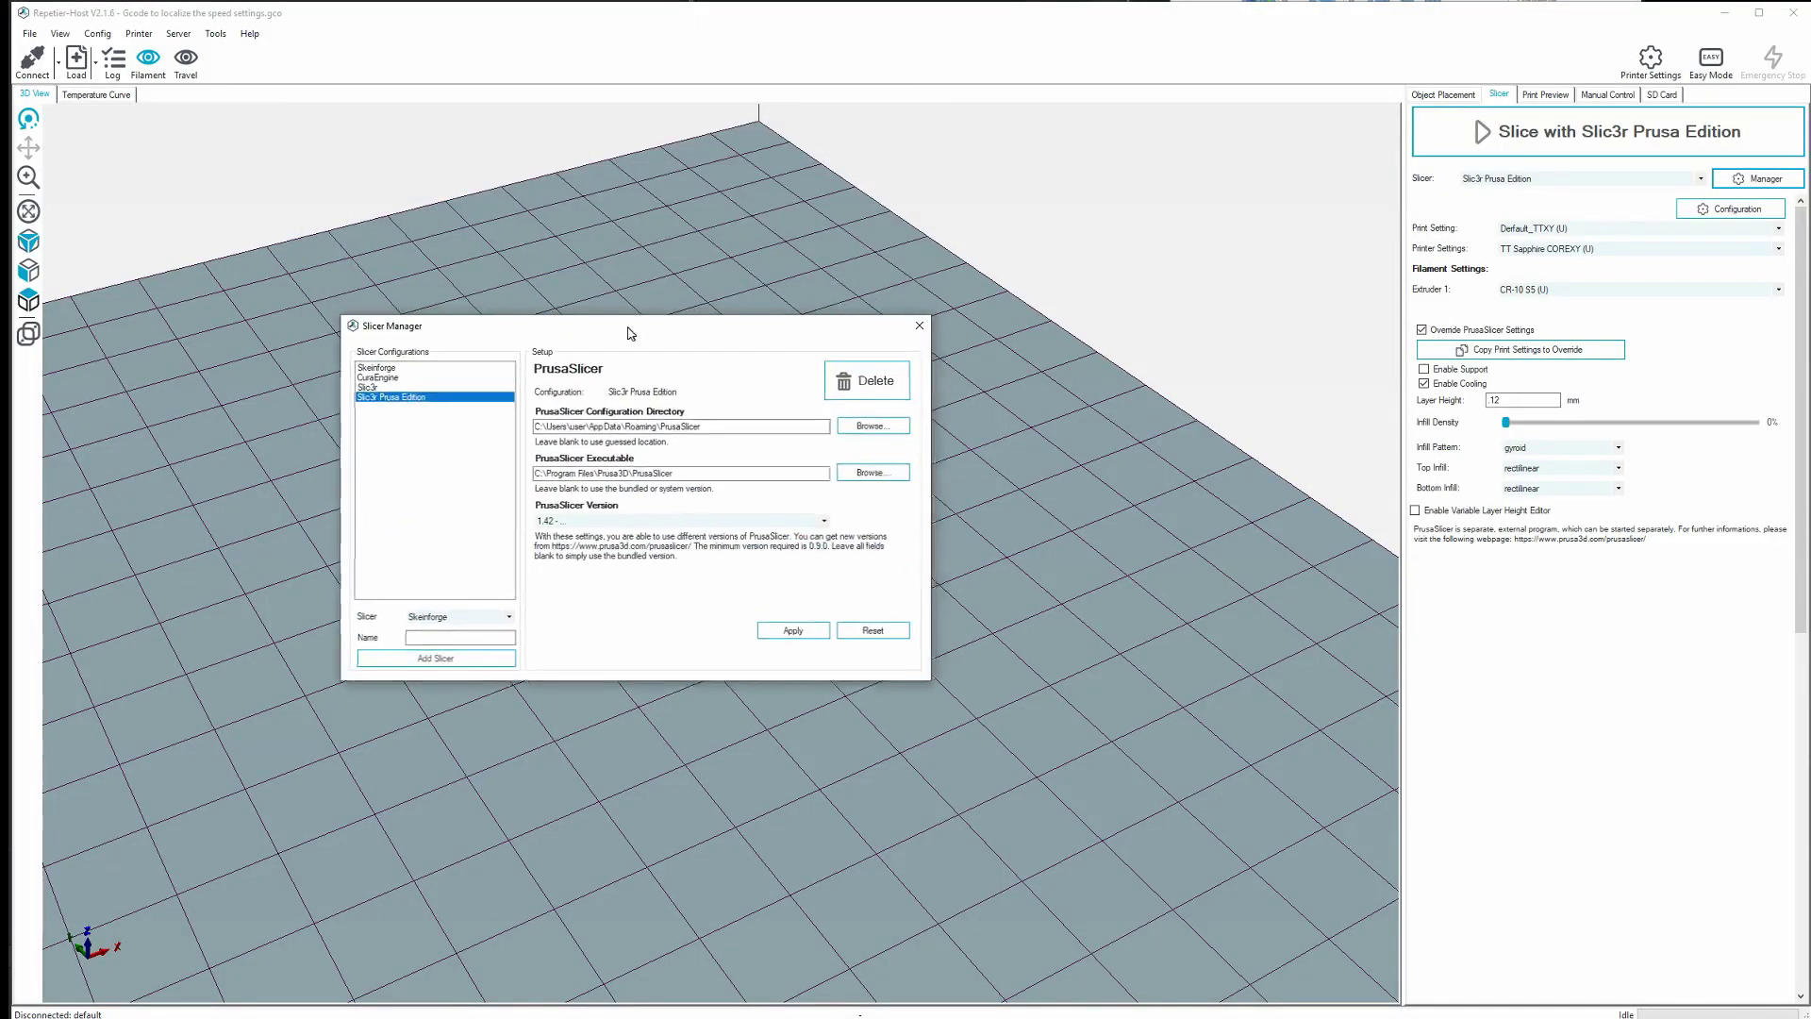
{"action": "left_click", "coordinate": [372, 387]}
{"action": "left_click", "coordinate": [375, 378]}
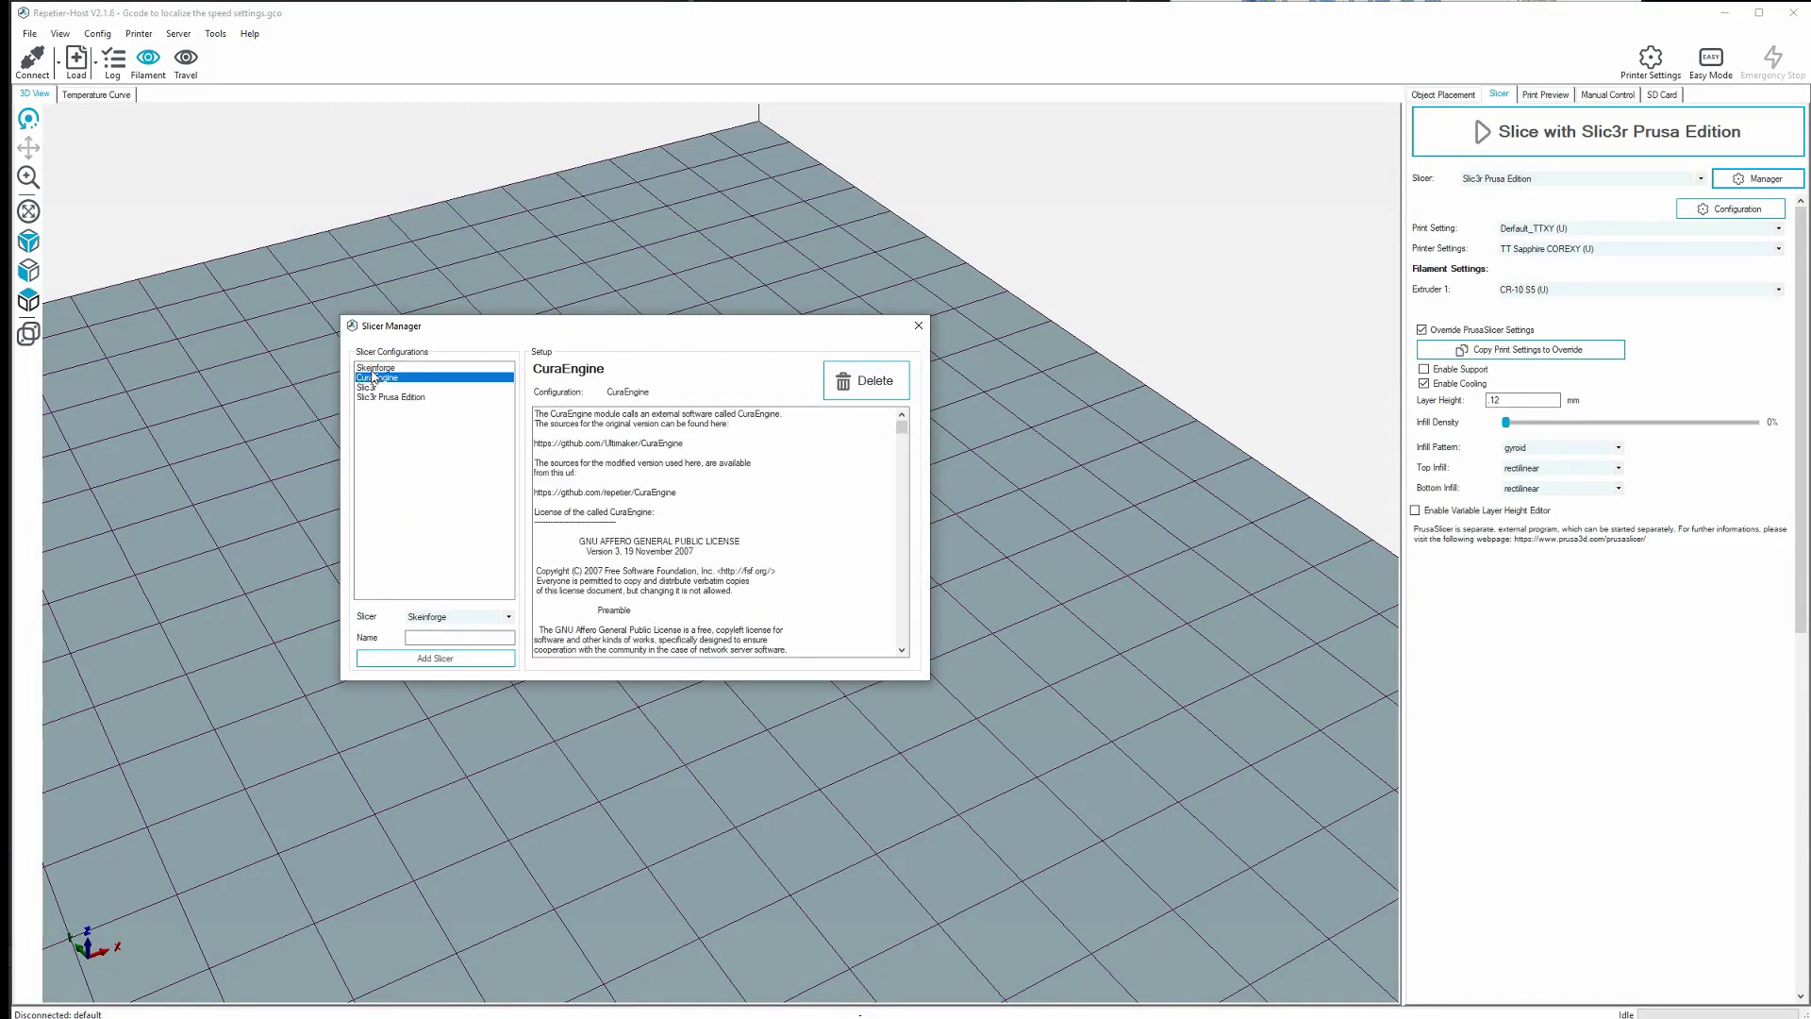
{"action": "left_click", "coordinate": [373, 368]}
{"action": "left_click", "coordinate": [376, 378]}
{"action": "left_click", "coordinate": [369, 388]}
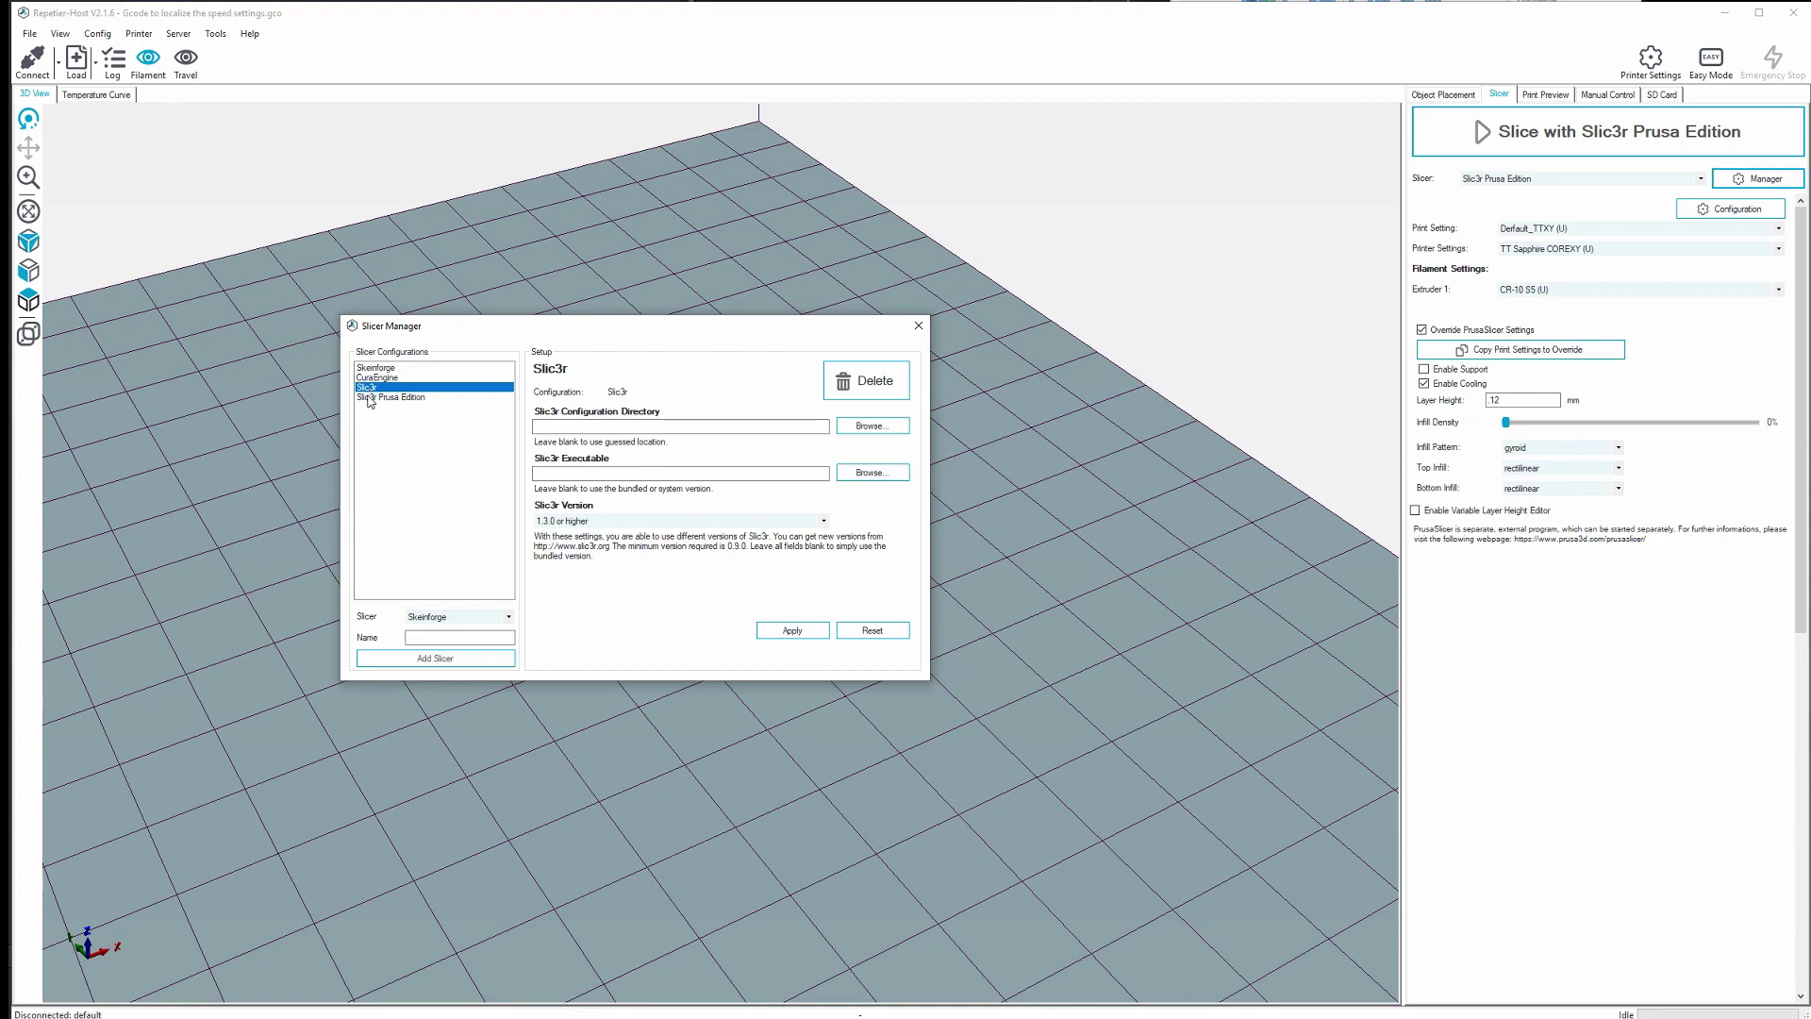
Check the Slic3r Prusa Edition setup, close Slicer Manager and rotate the speed preview.
{"action": "left_click", "coordinate": [370, 397]}
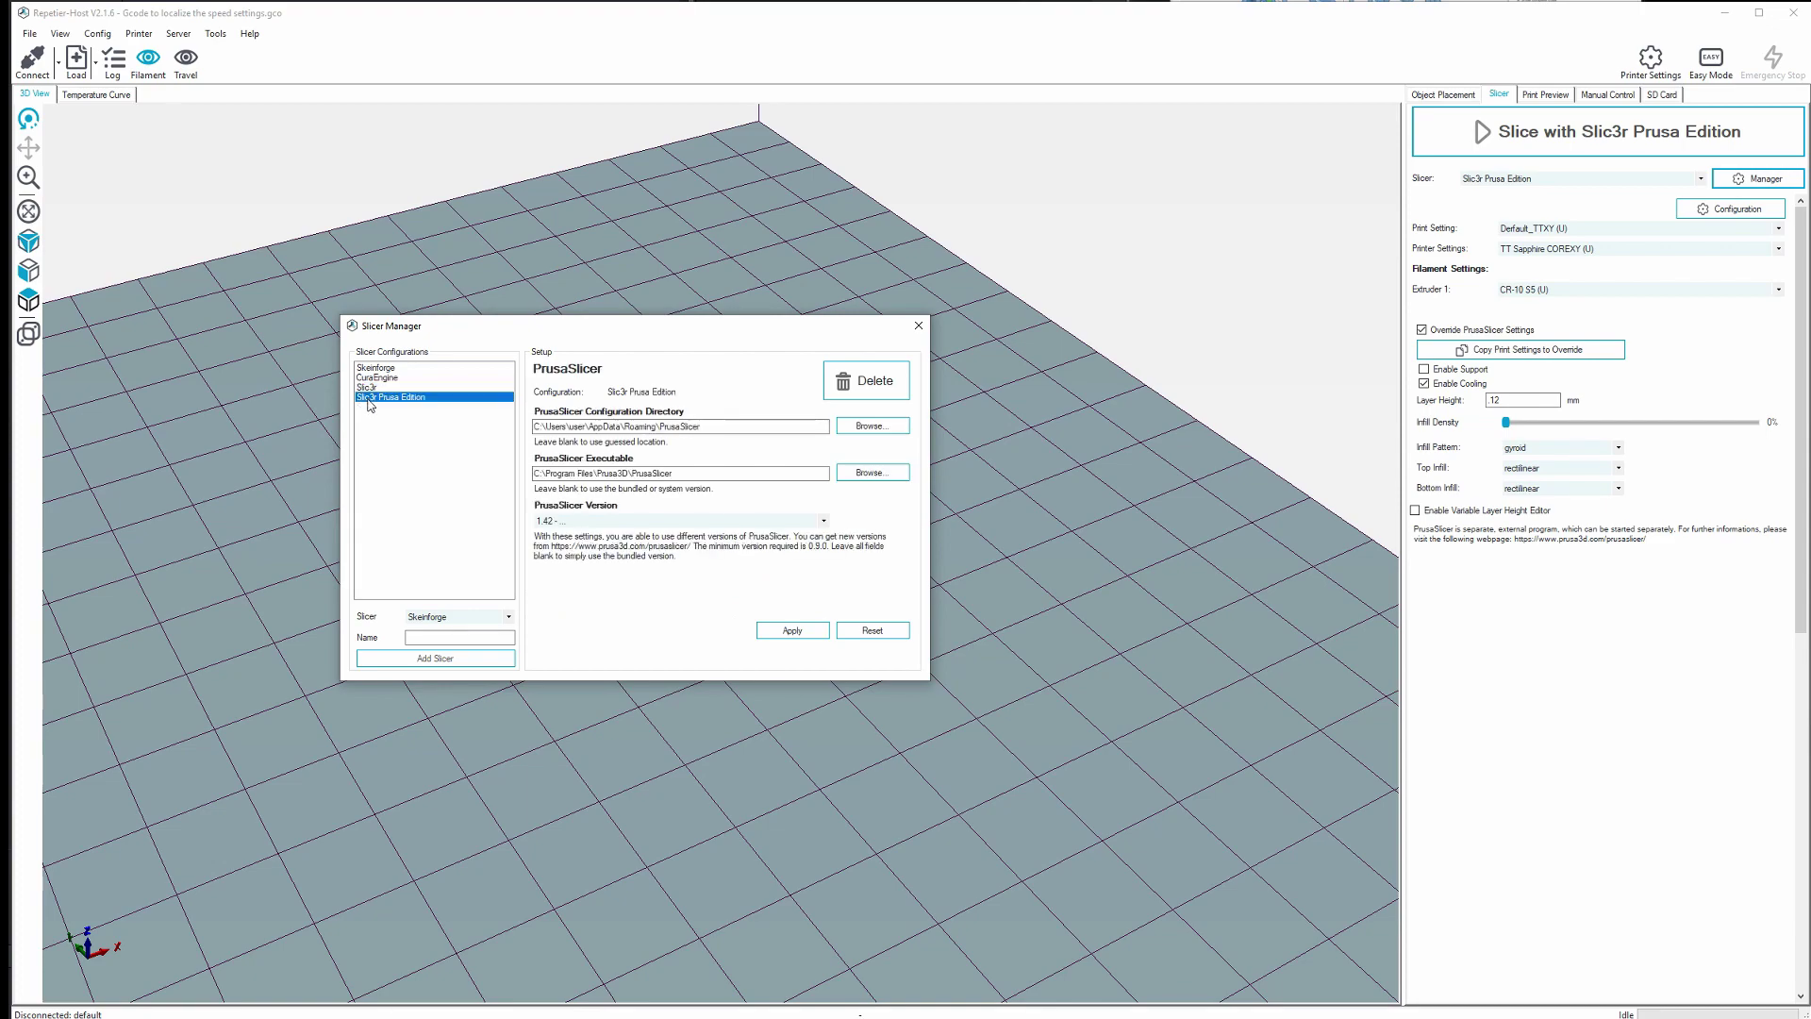
{"action": "left_click", "coordinate": [919, 325]}
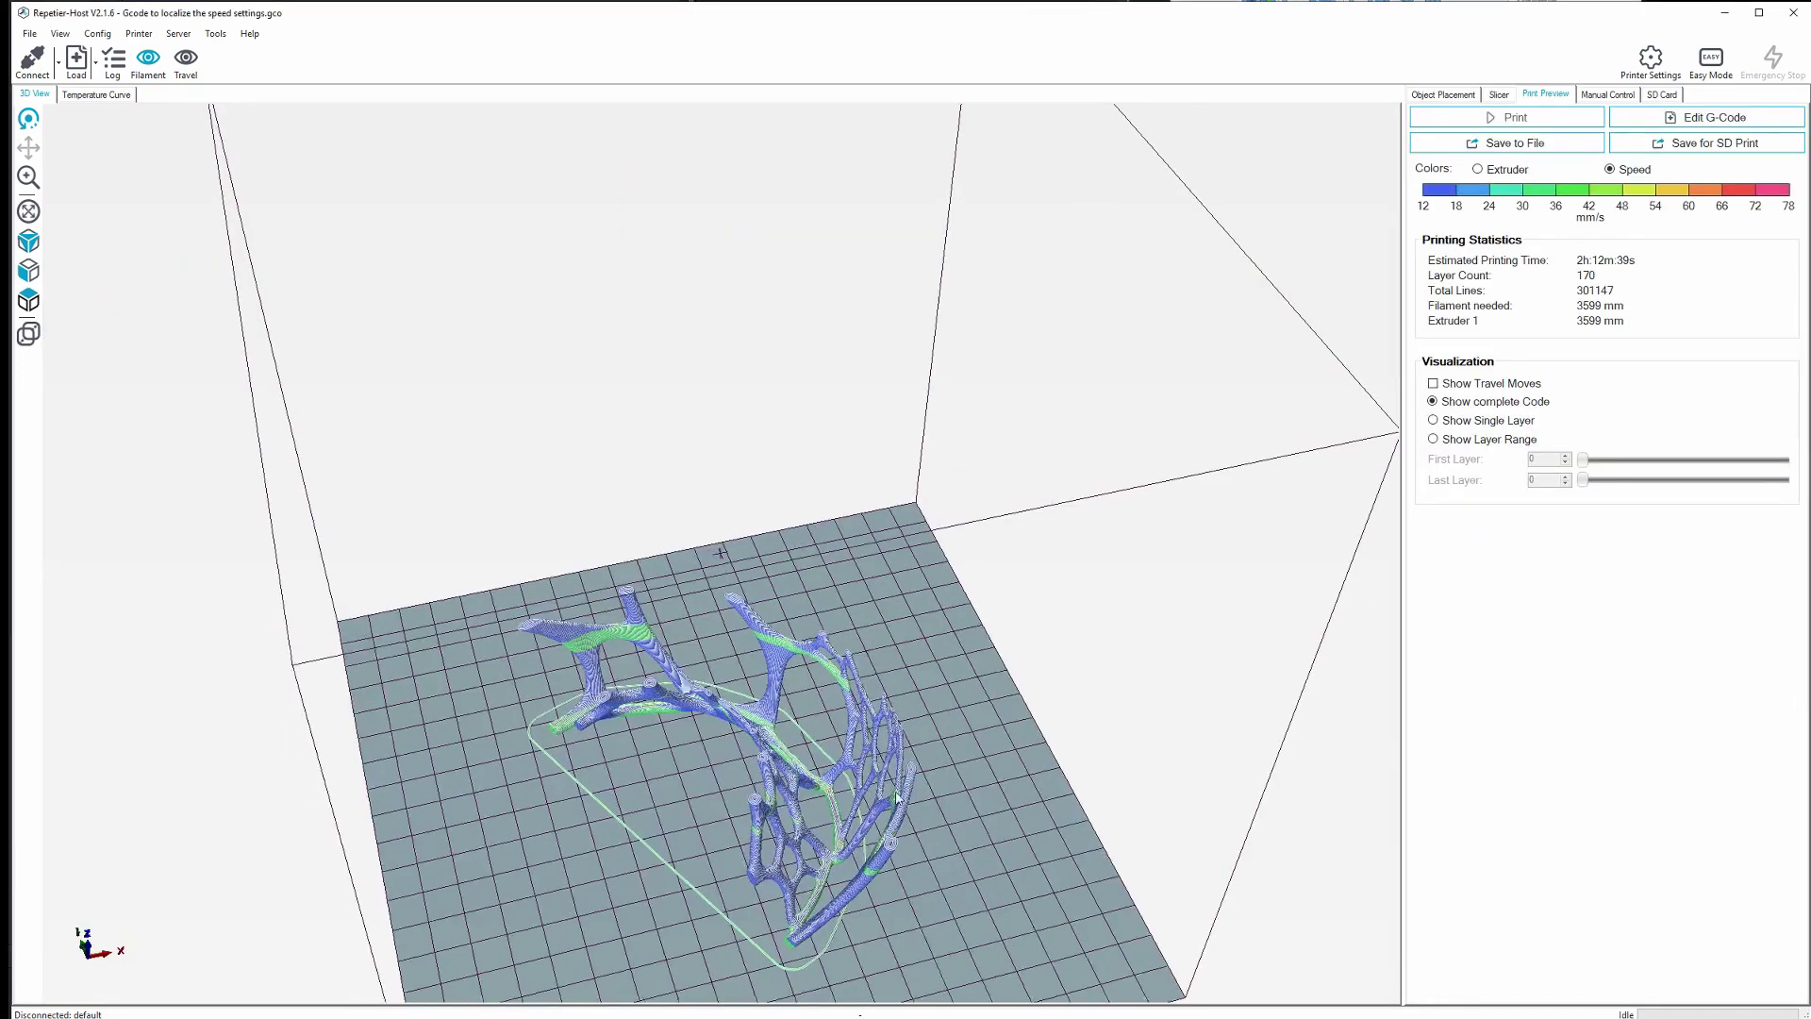
{"action": "left_click_drag", "start_coordinate": [896, 797], "coordinate": [1007, 613]}
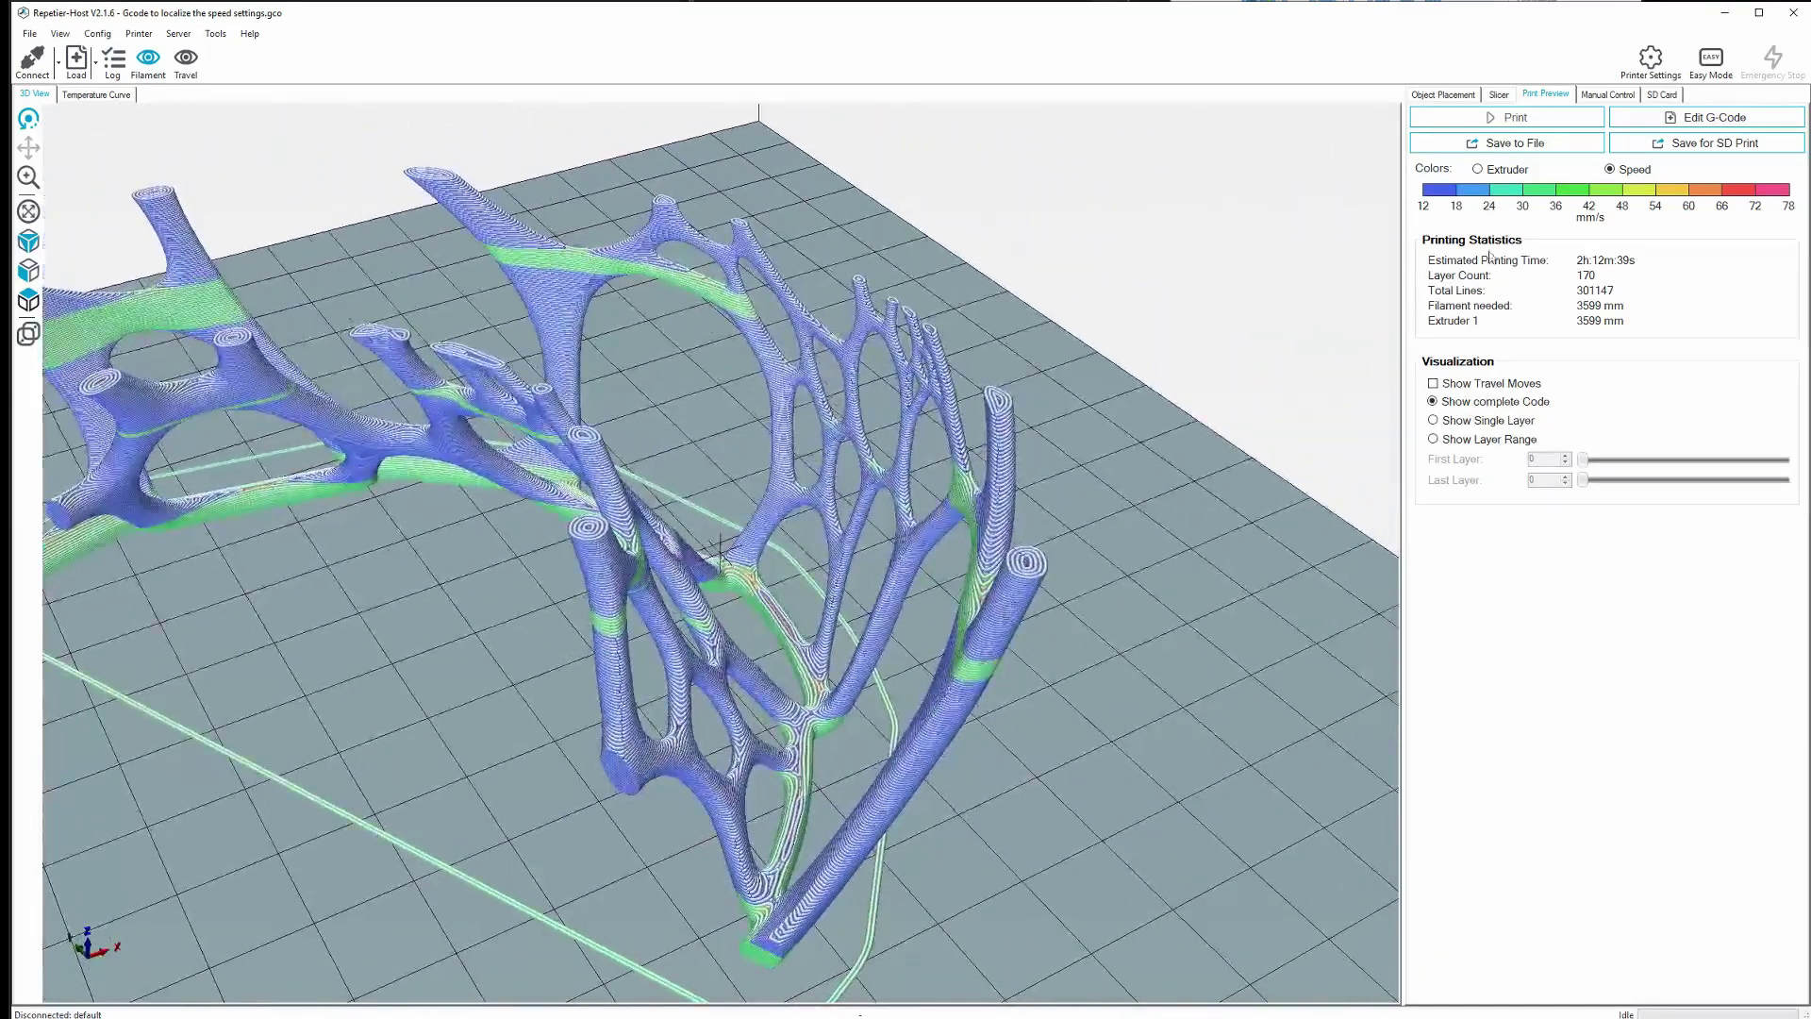
Apply the Slic3r Prusa Edition setup and re-slice the model with it.
{"action": "left_click", "coordinate": [1499, 95]}
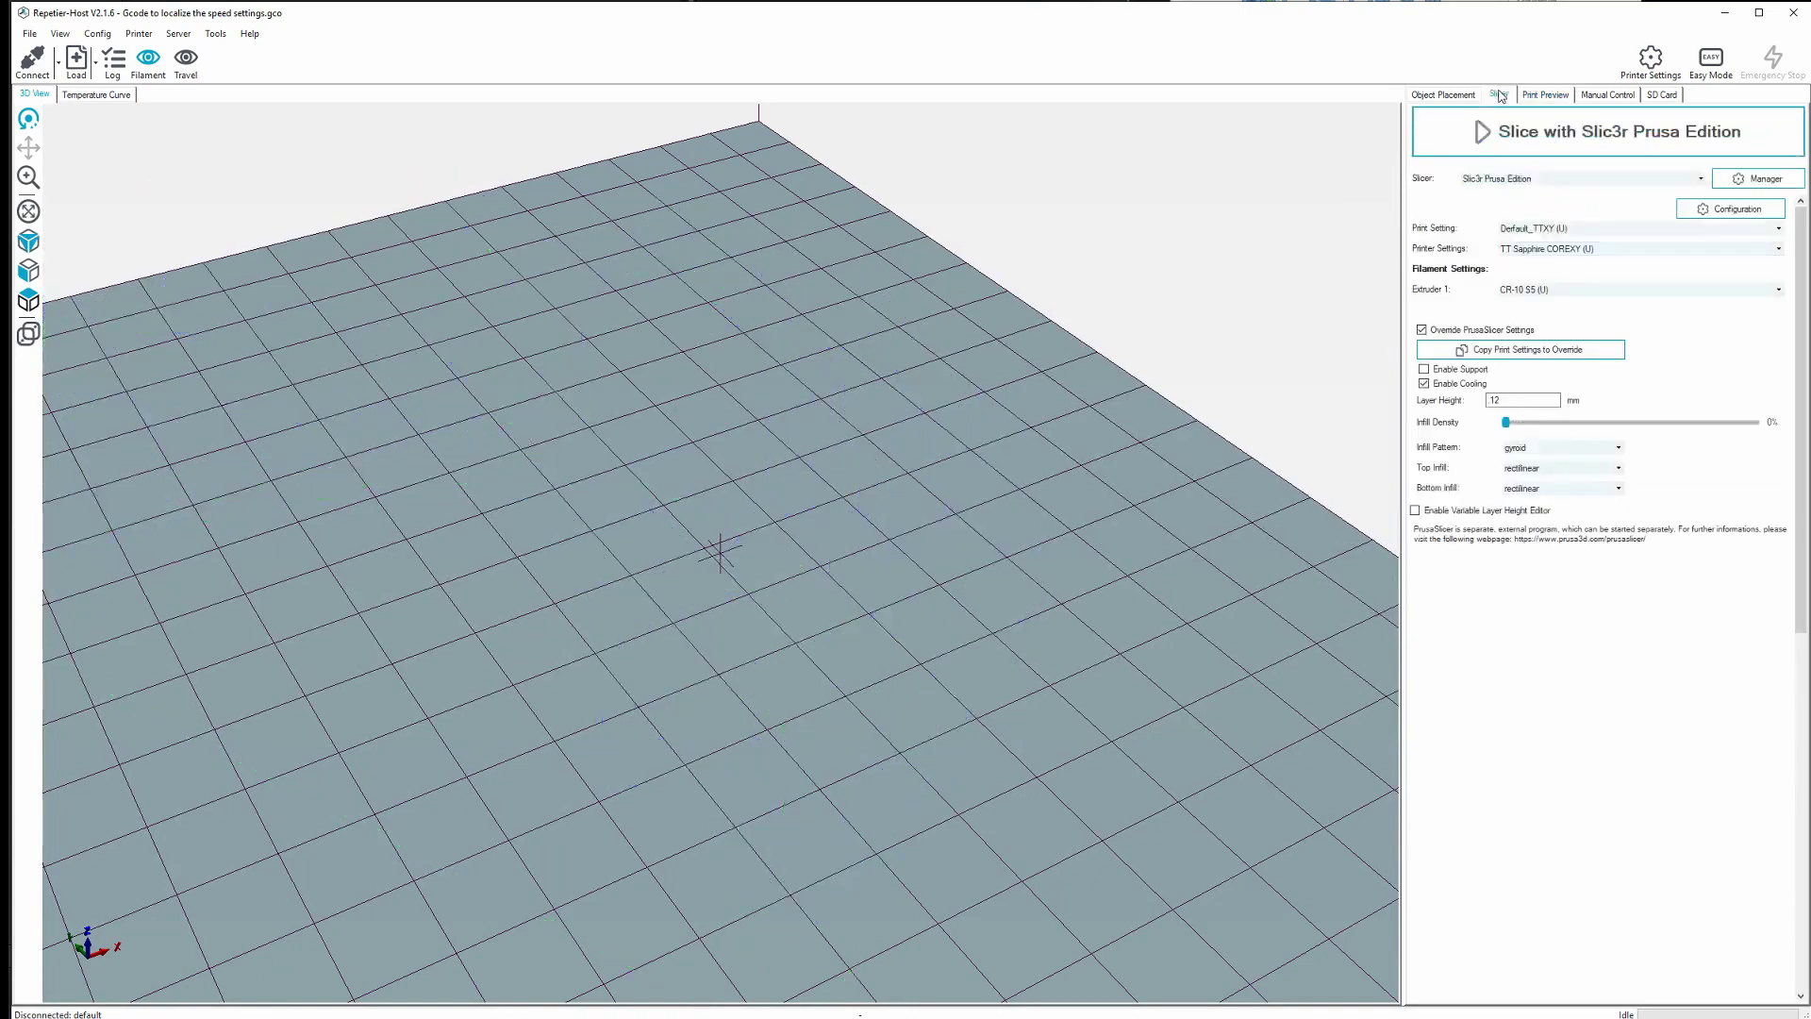
{"action": "left_click", "coordinate": [1758, 178]}
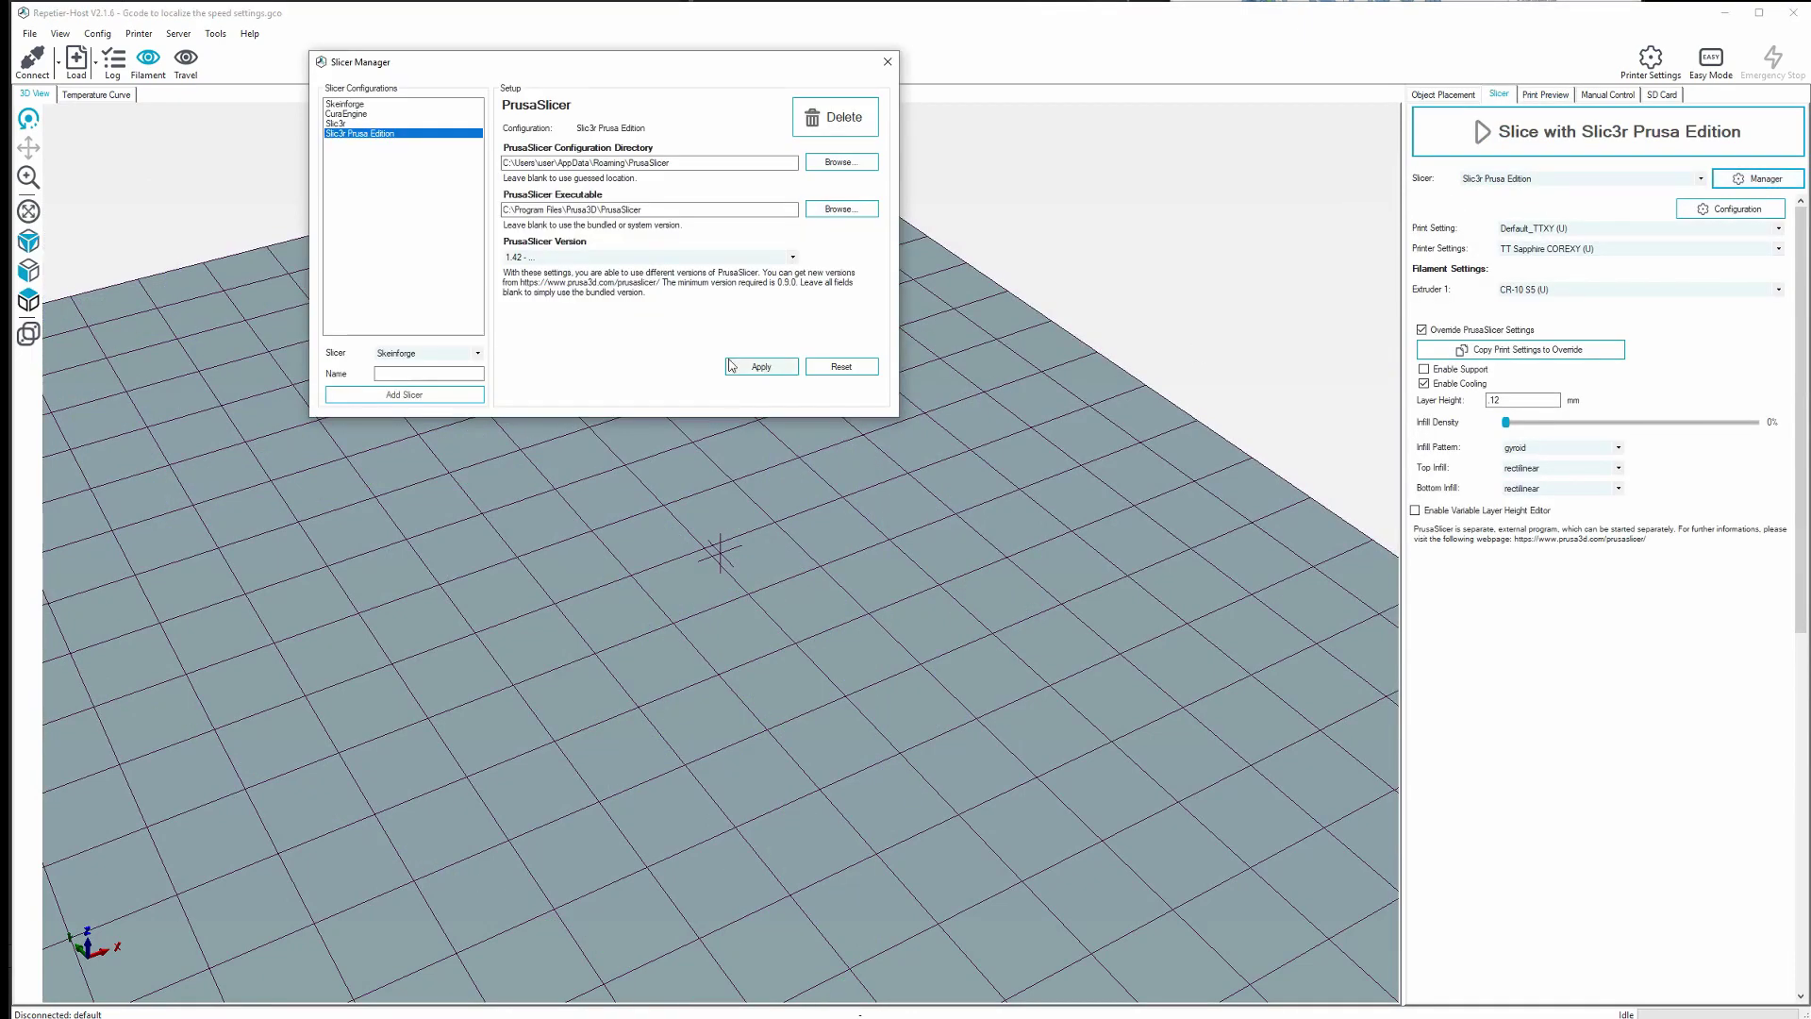
{"action": "left_click", "coordinate": [742, 365]}
{"action": "left_click", "coordinate": [1513, 133]}
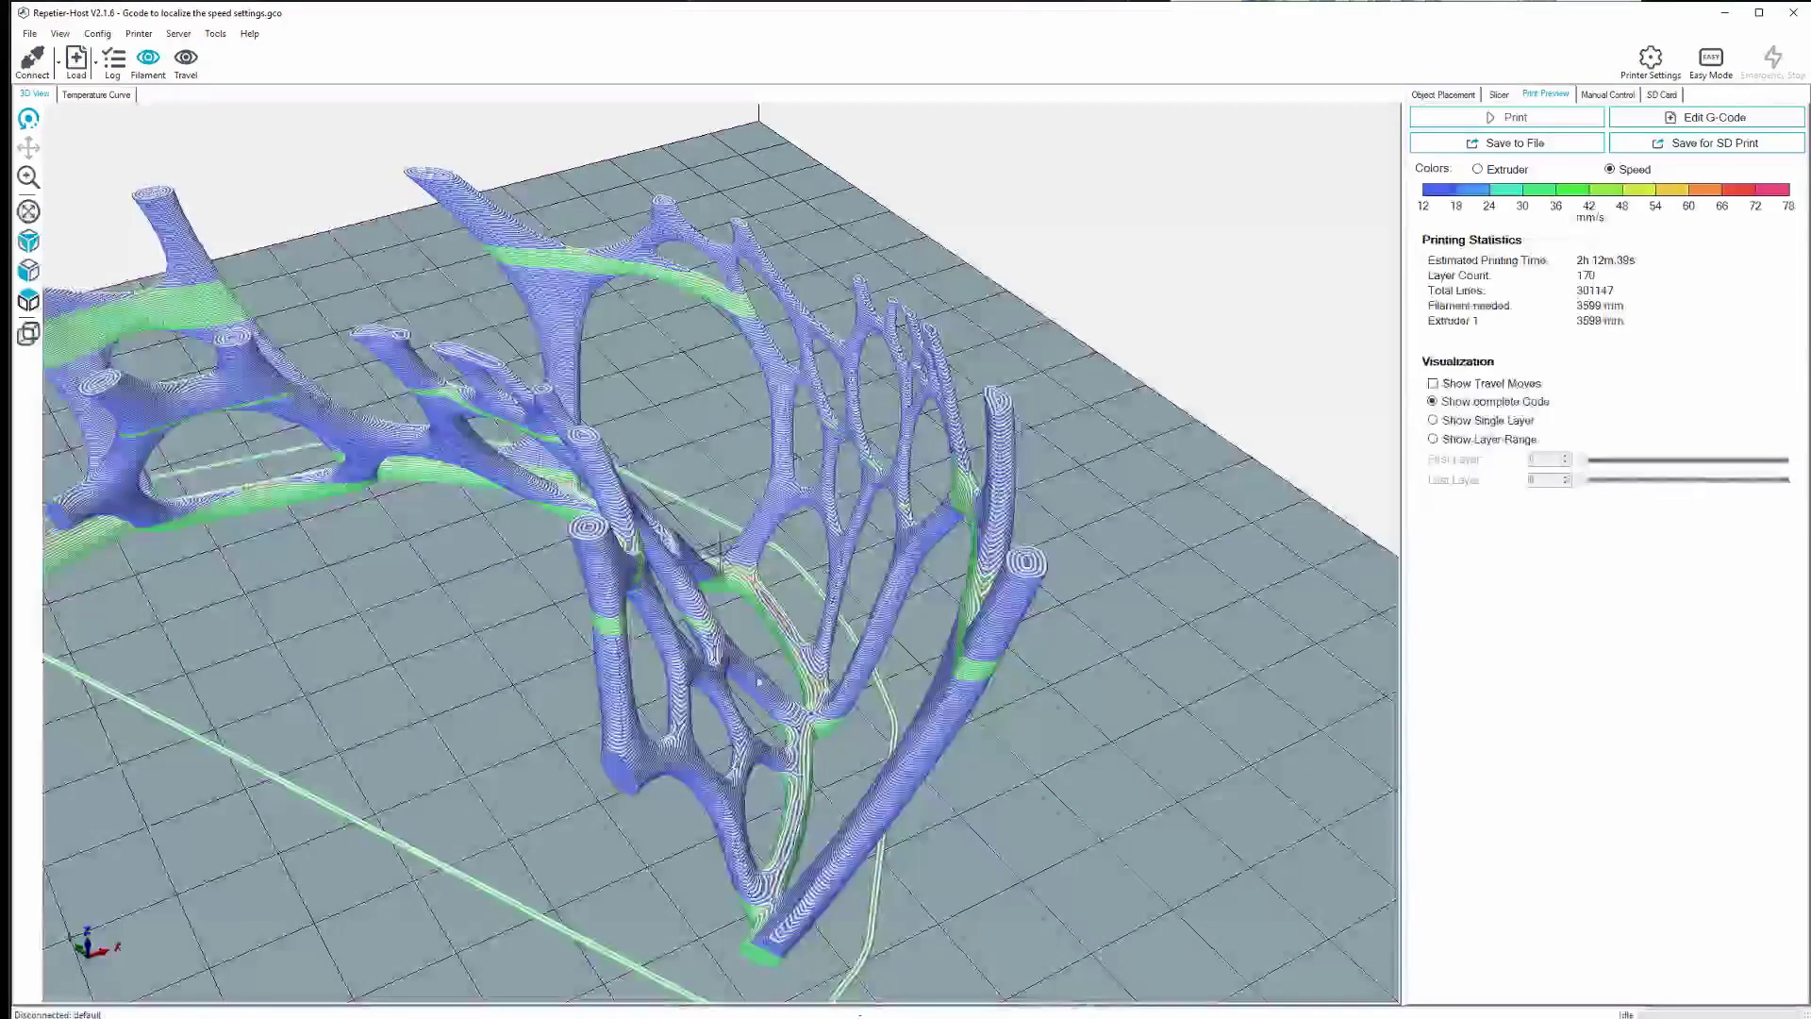
Orbit and zoom the speed-coloured toolpath preview to inspect several sides.
{"action": "scroll", "coordinate": [622, 735], "scroll_direction": "down", "scroll_amount": 3}
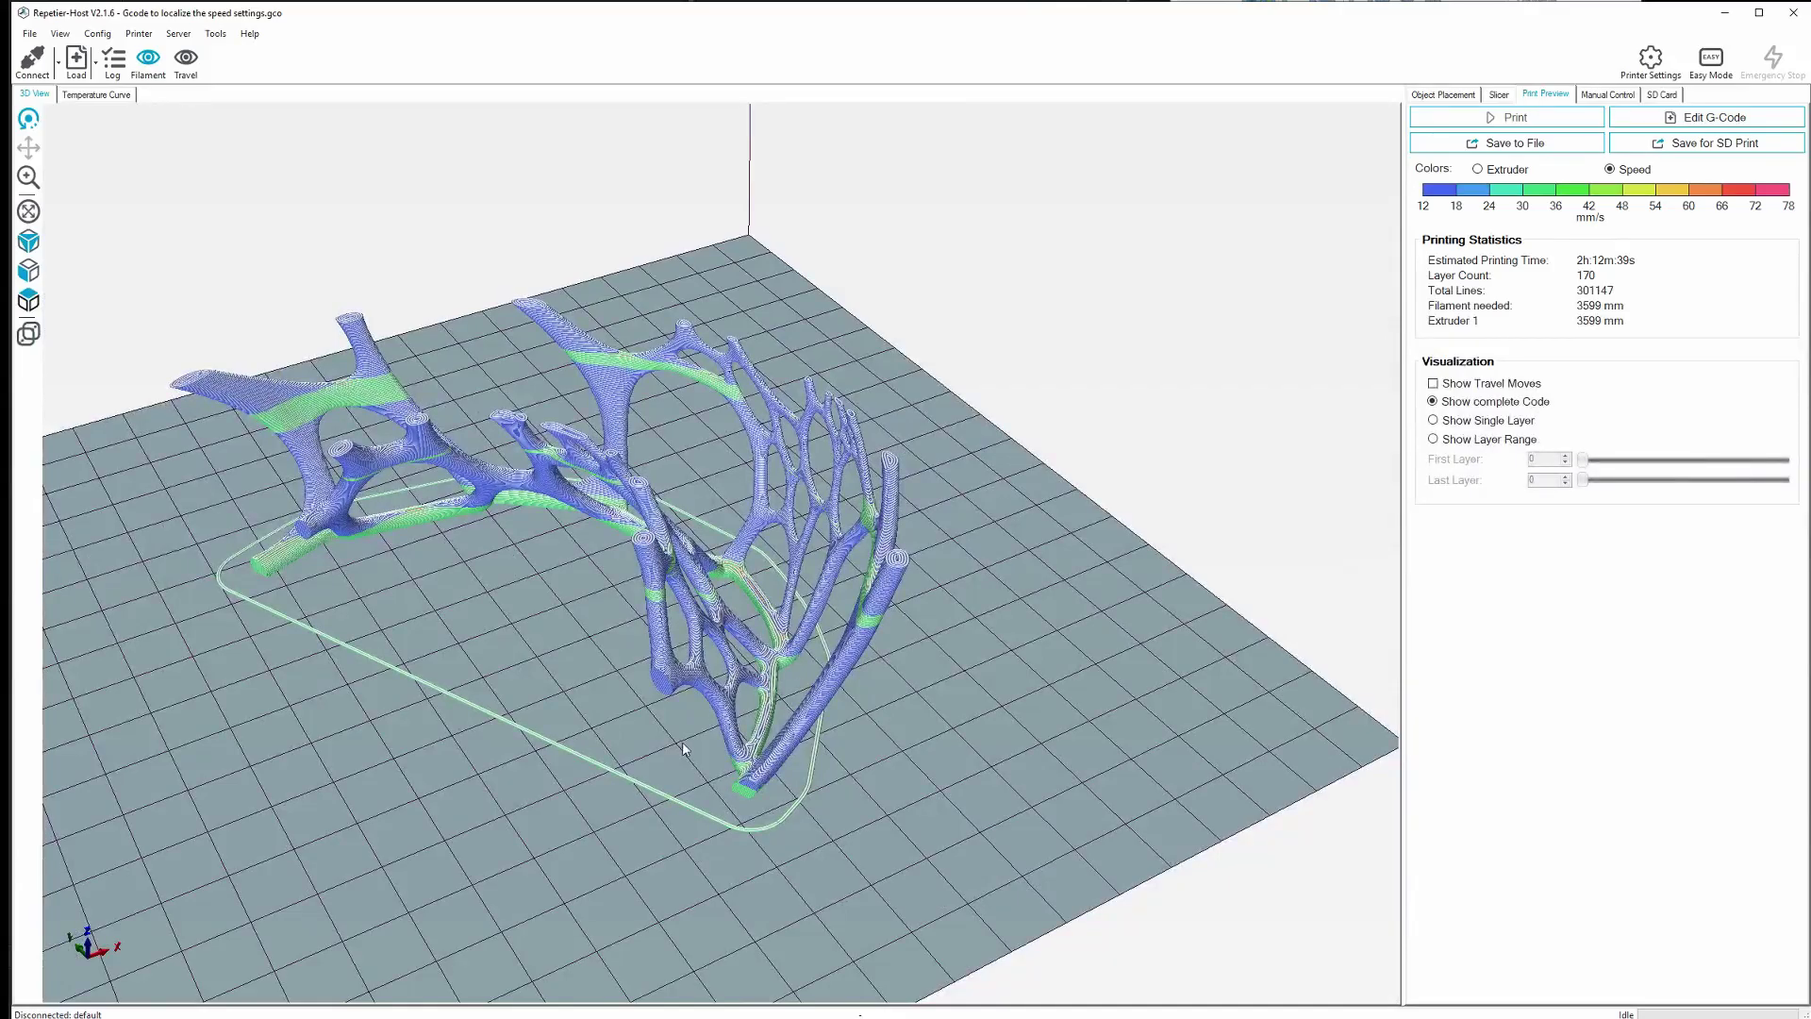
{"action": "left_click_drag", "start_coordinate": [682, 741], "coordinate": [974, 592]}
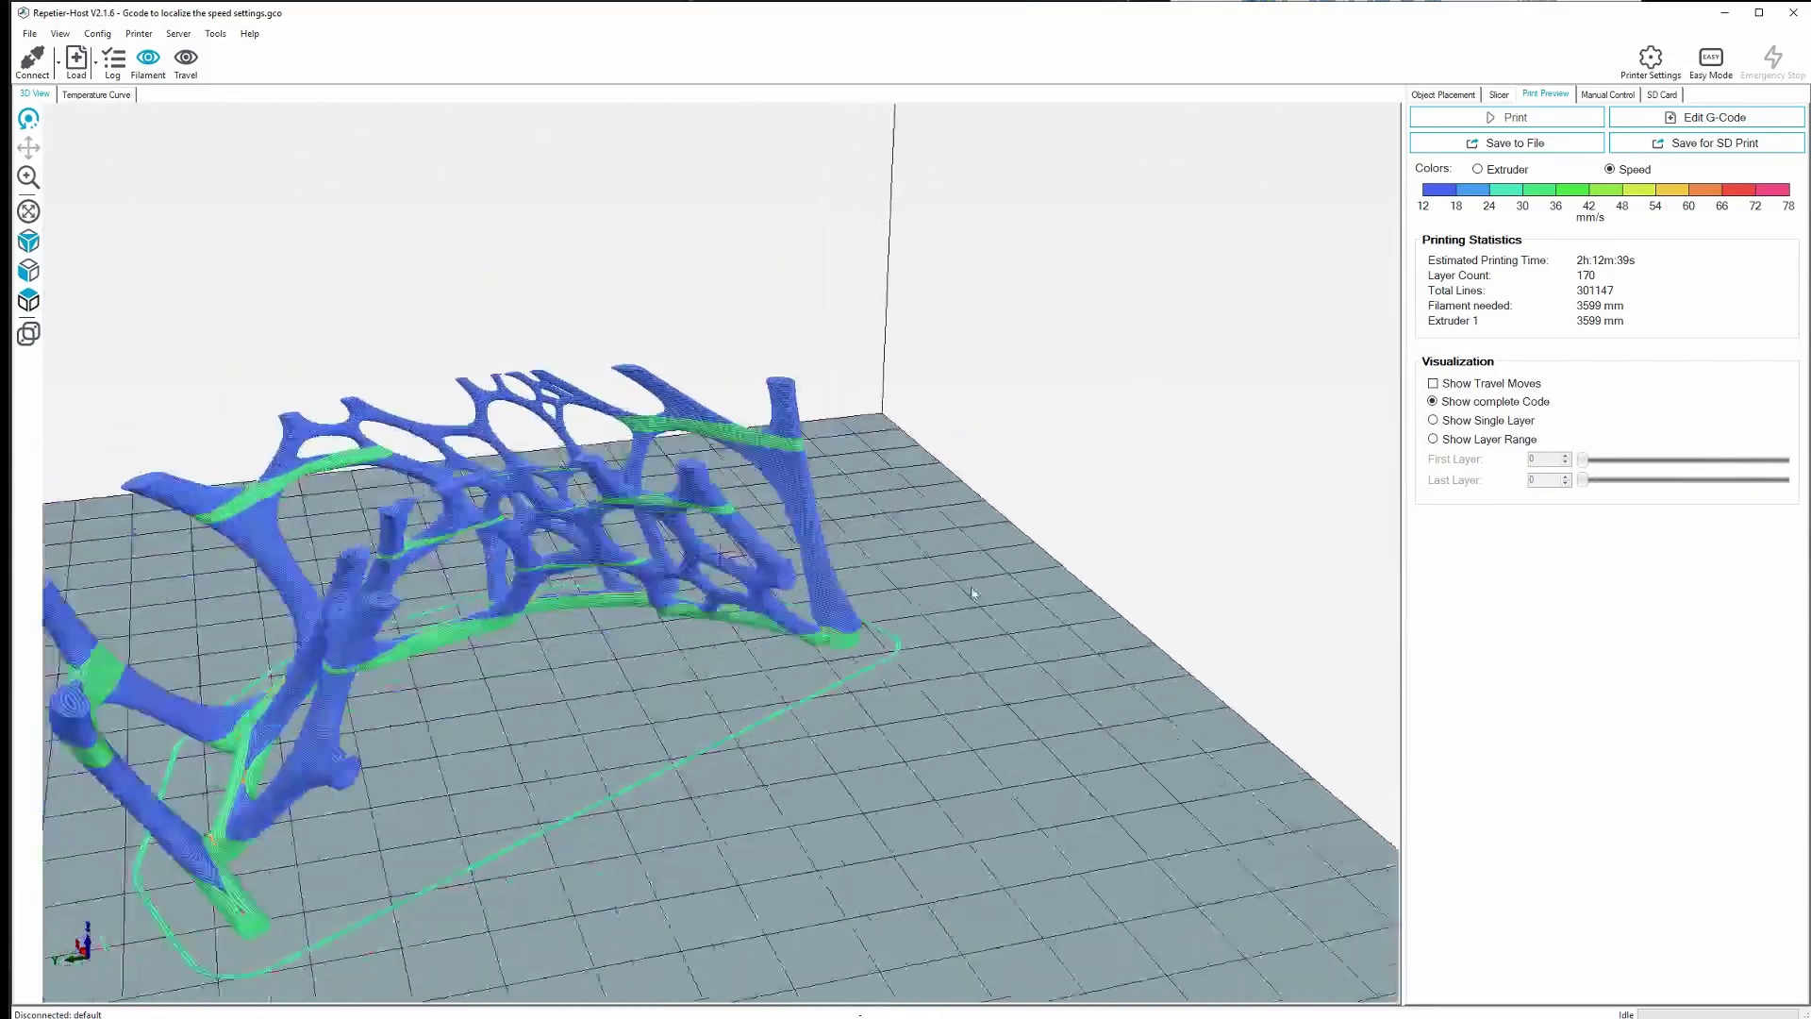
{"action": "scroll", "coordinate": [980, 585], "scroll_direction": "up", "scroll_amount": 5}
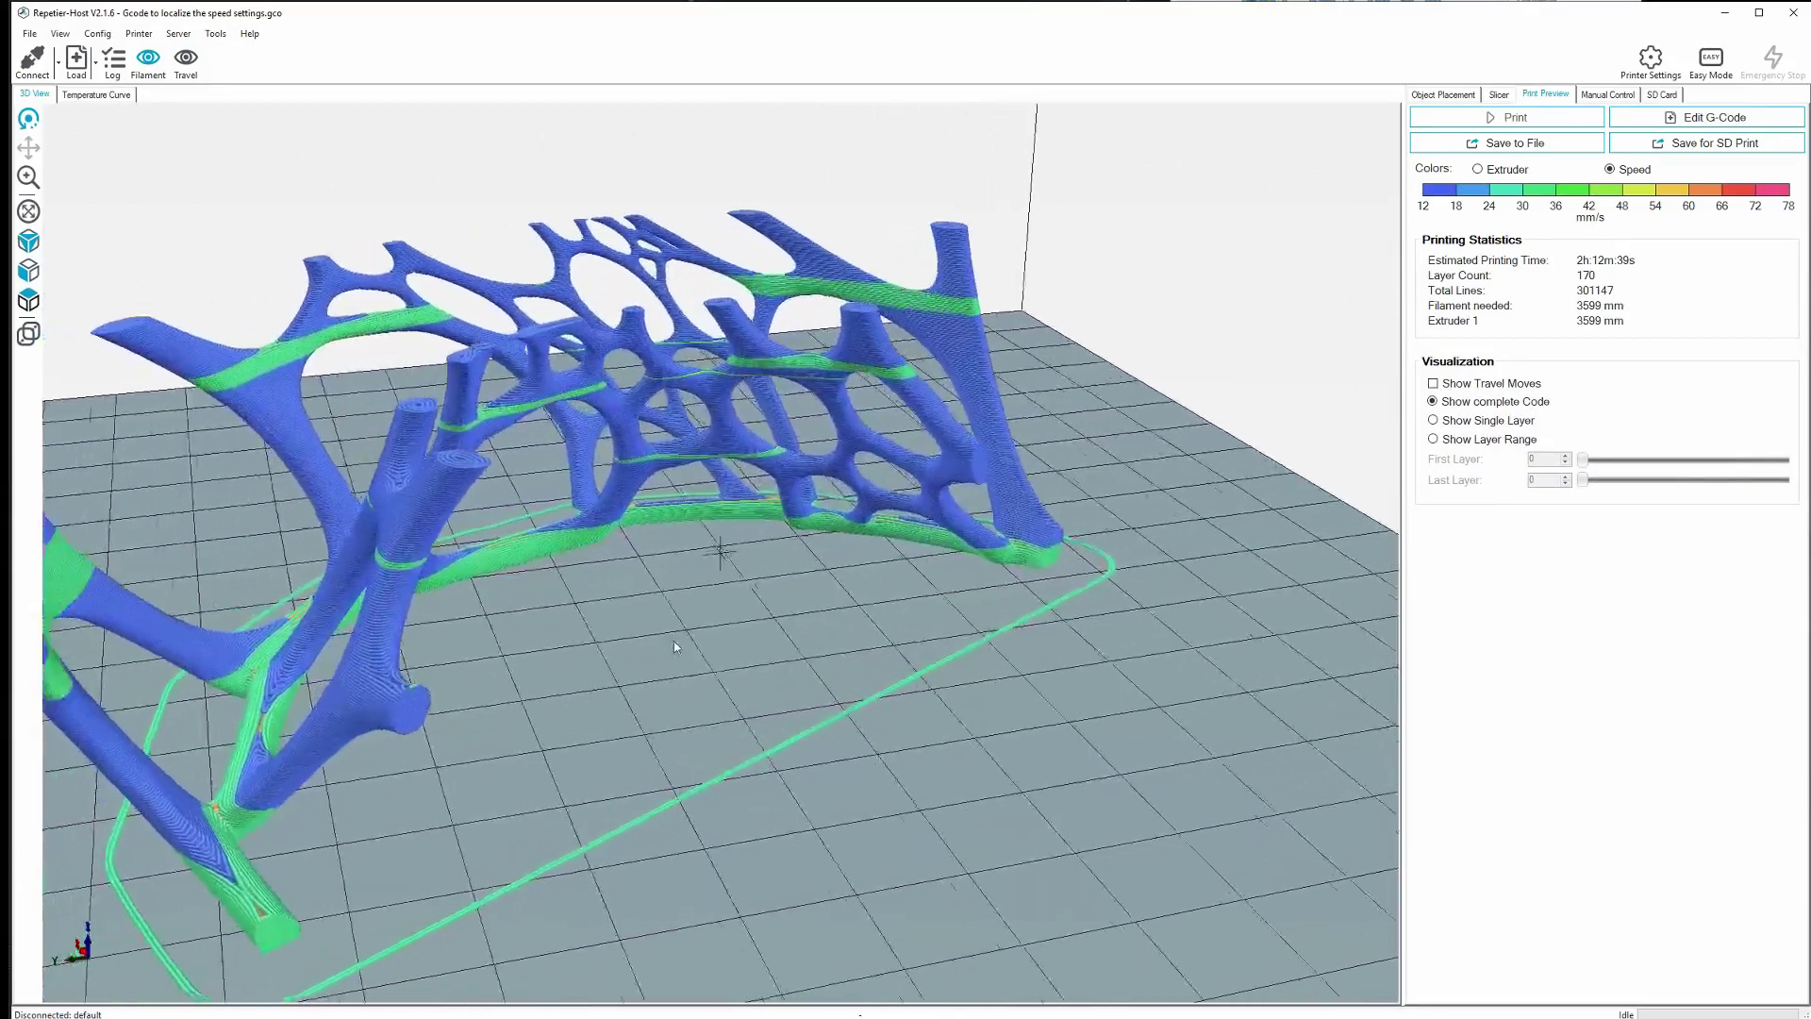
{"action": "left_click_drag", "start_coordinate": [674, 646], "coordinate": [962, 650]}
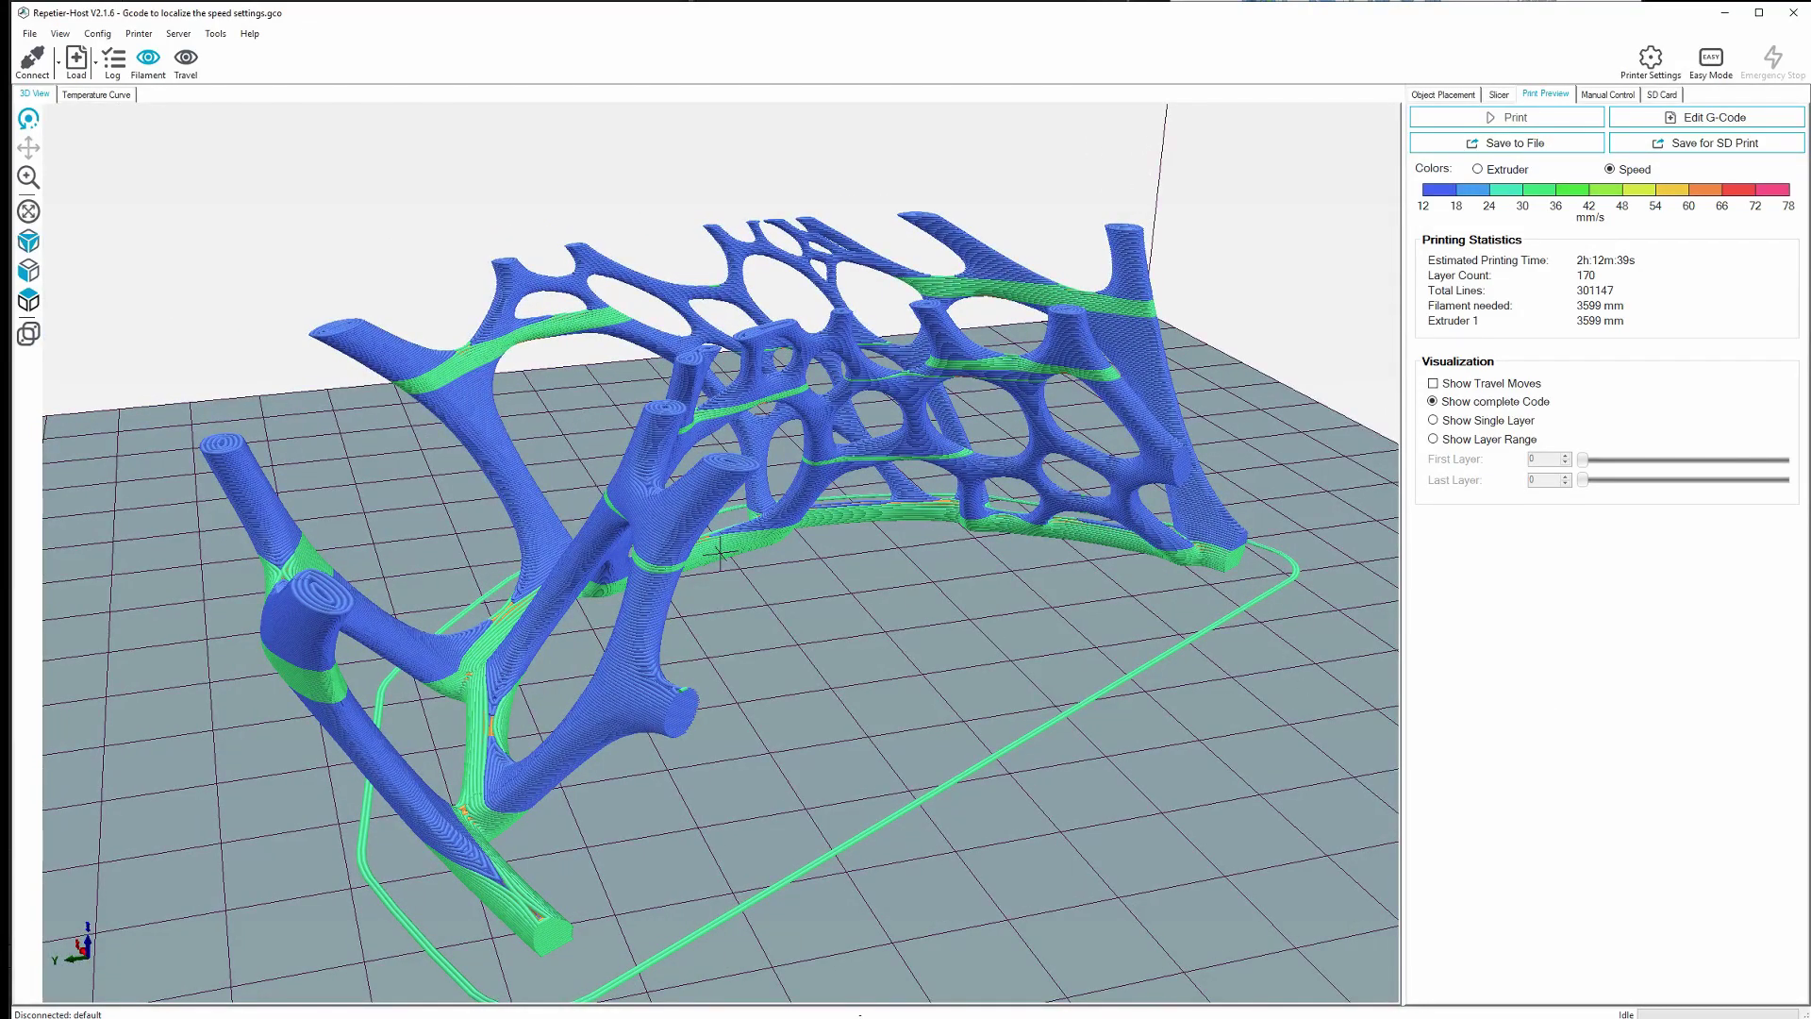
{"action": "mouse_move", "coordinate": [820, 756]}
{"action": "left_mouse_down"}
{"action": "mouse_move", "coordinate": [717, 745]}
{"action": "mouse_move", "coordinate": [820, 755]}
{"action": "left_mouse_up"}
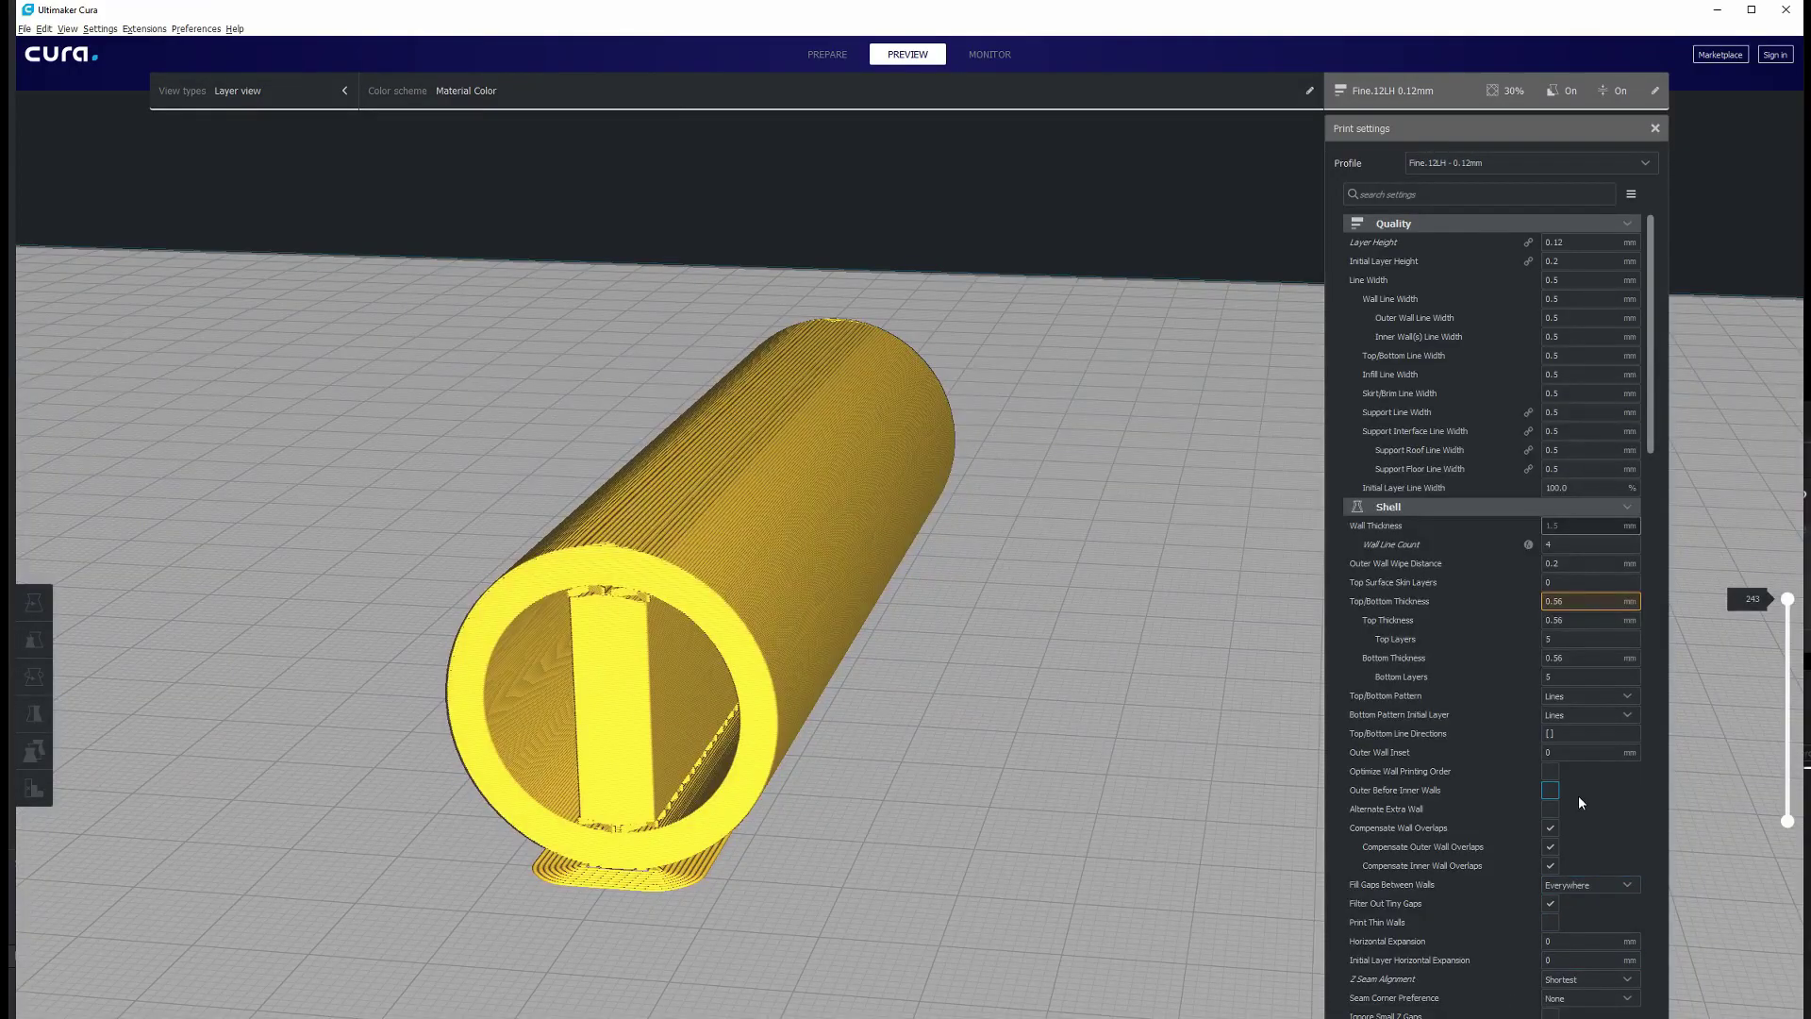
{"action": "scroll", "coordinate": [1575, 794], "scroll_direction": "down", "scroll_amount": 20}
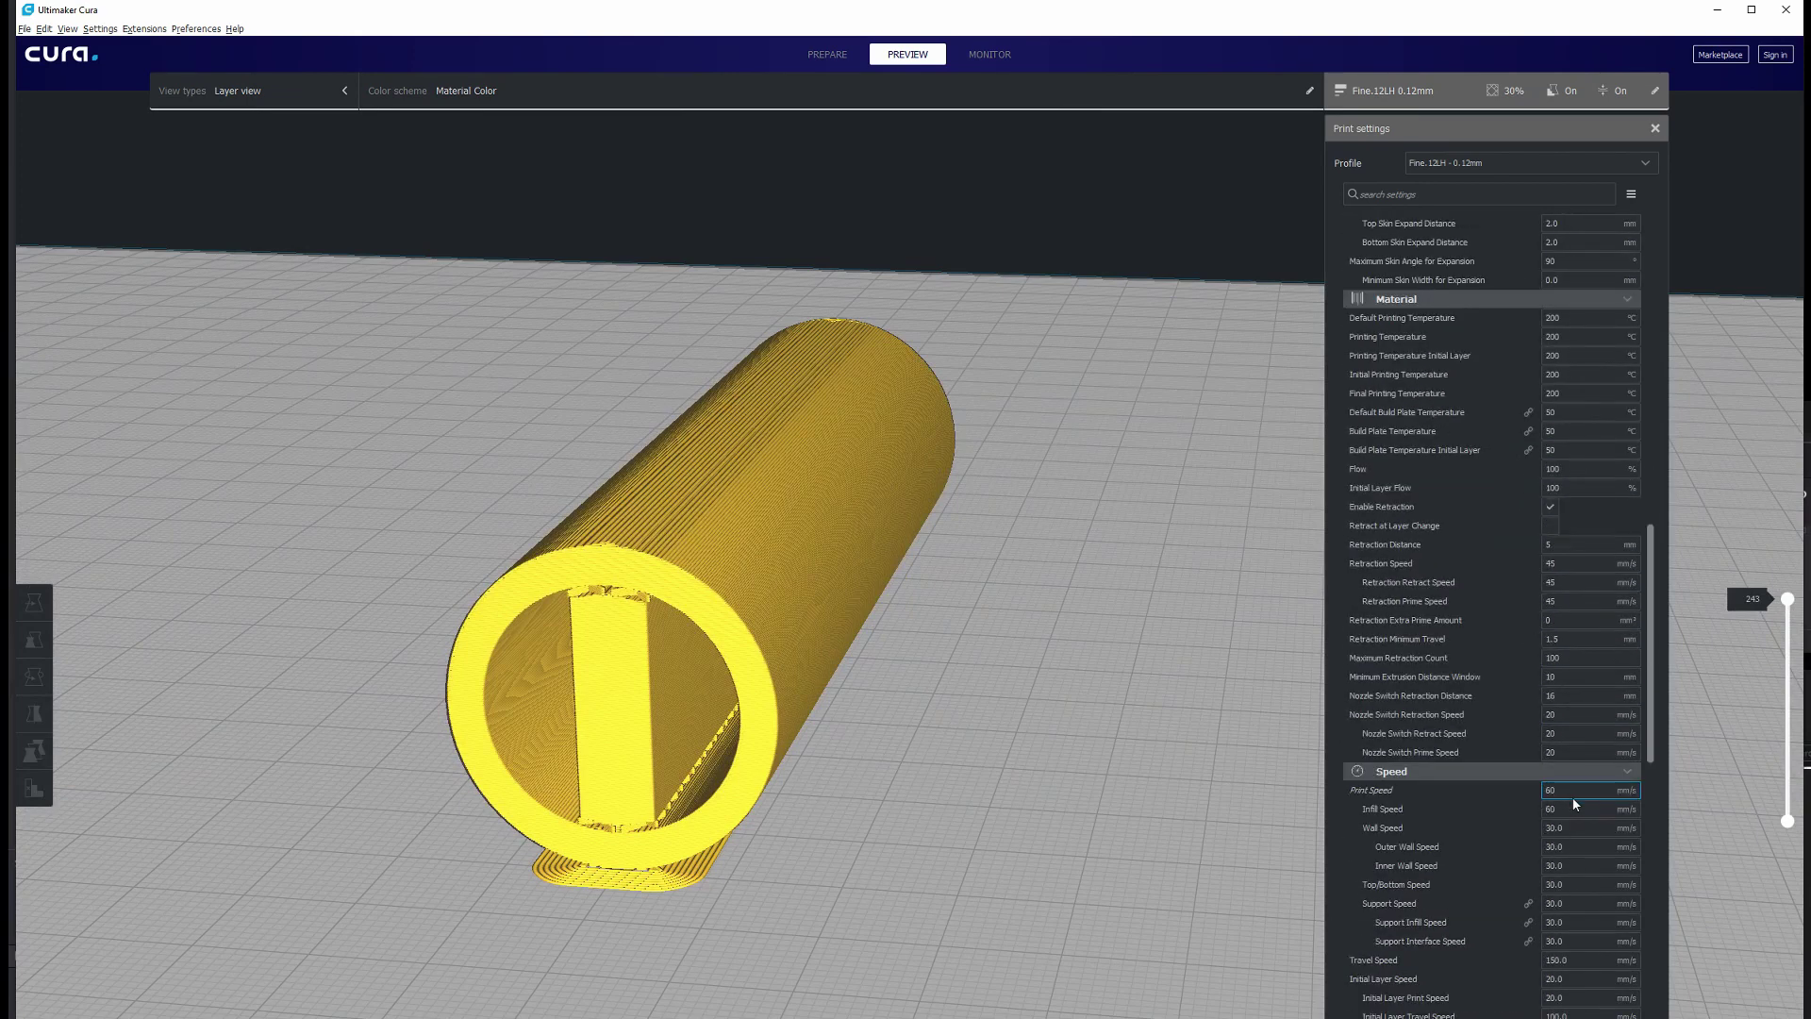
{"action": "scroll", "coordinate": [1571, 796], "scroll_direction": "down", "scroll_amount": 15}
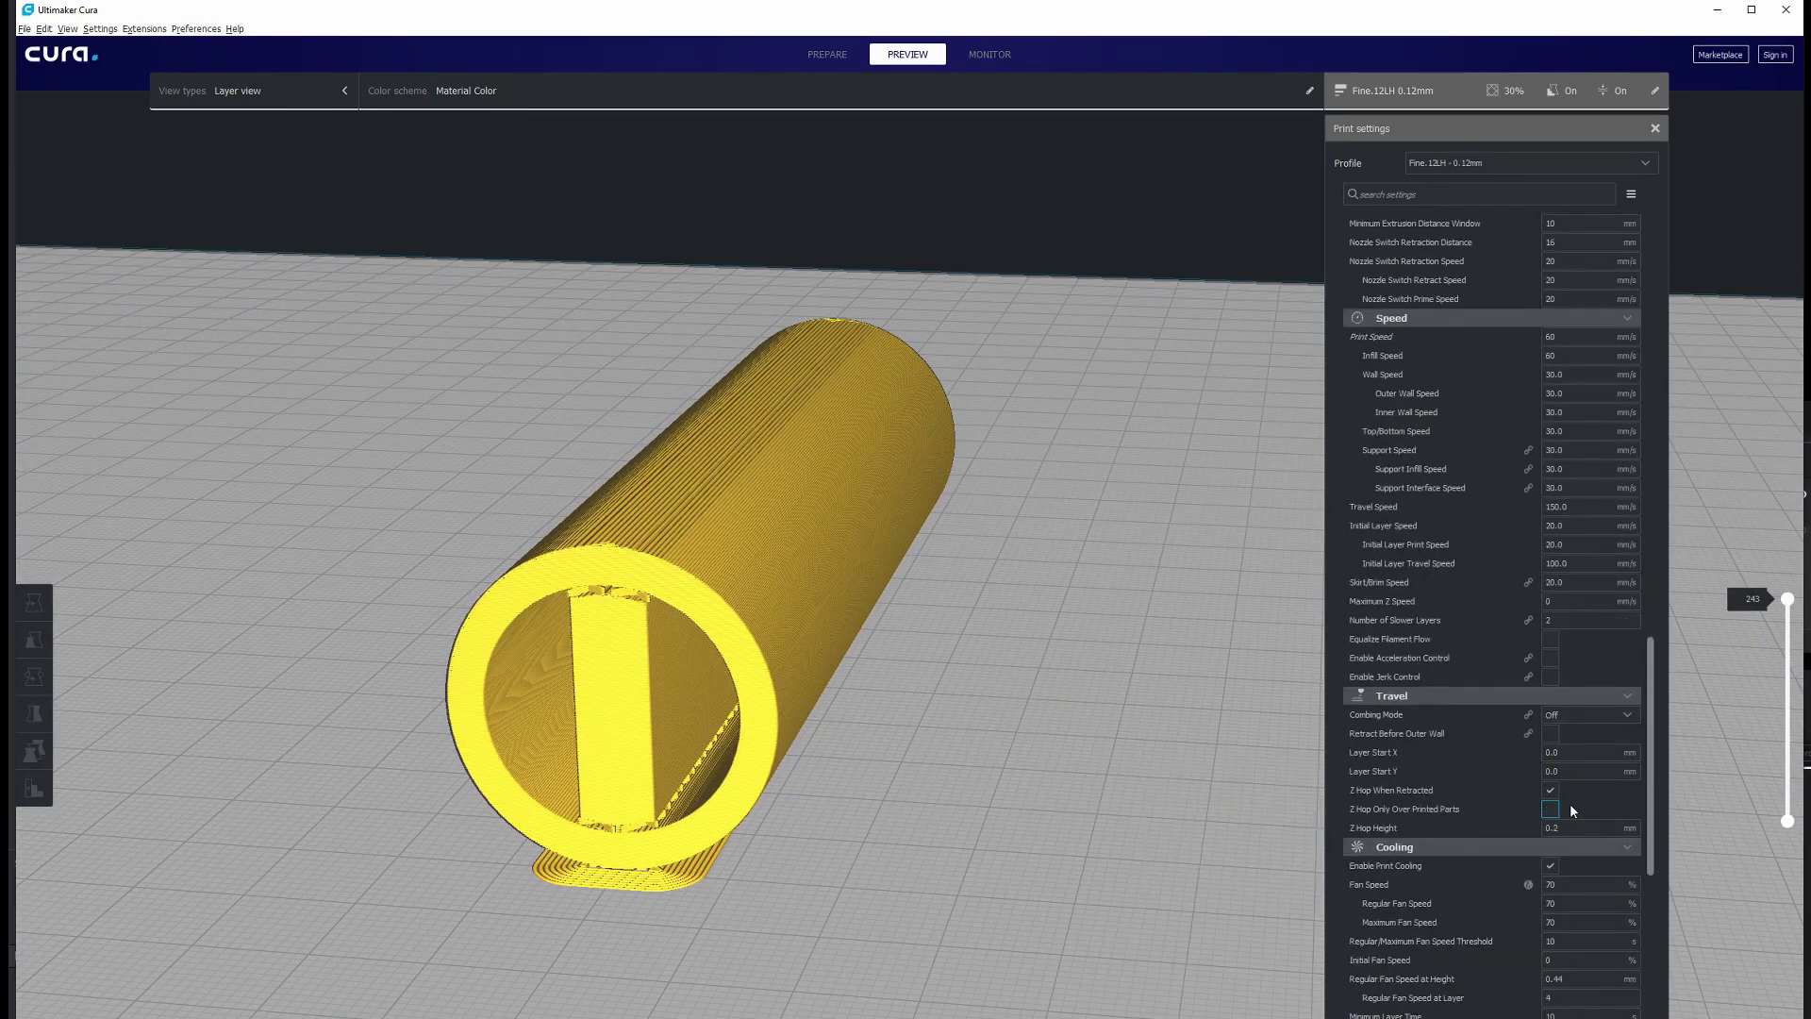
{"action": "scroll", "coordinate": [1570, 809], "scroll_direction": "down", "scroll_amount": 14}
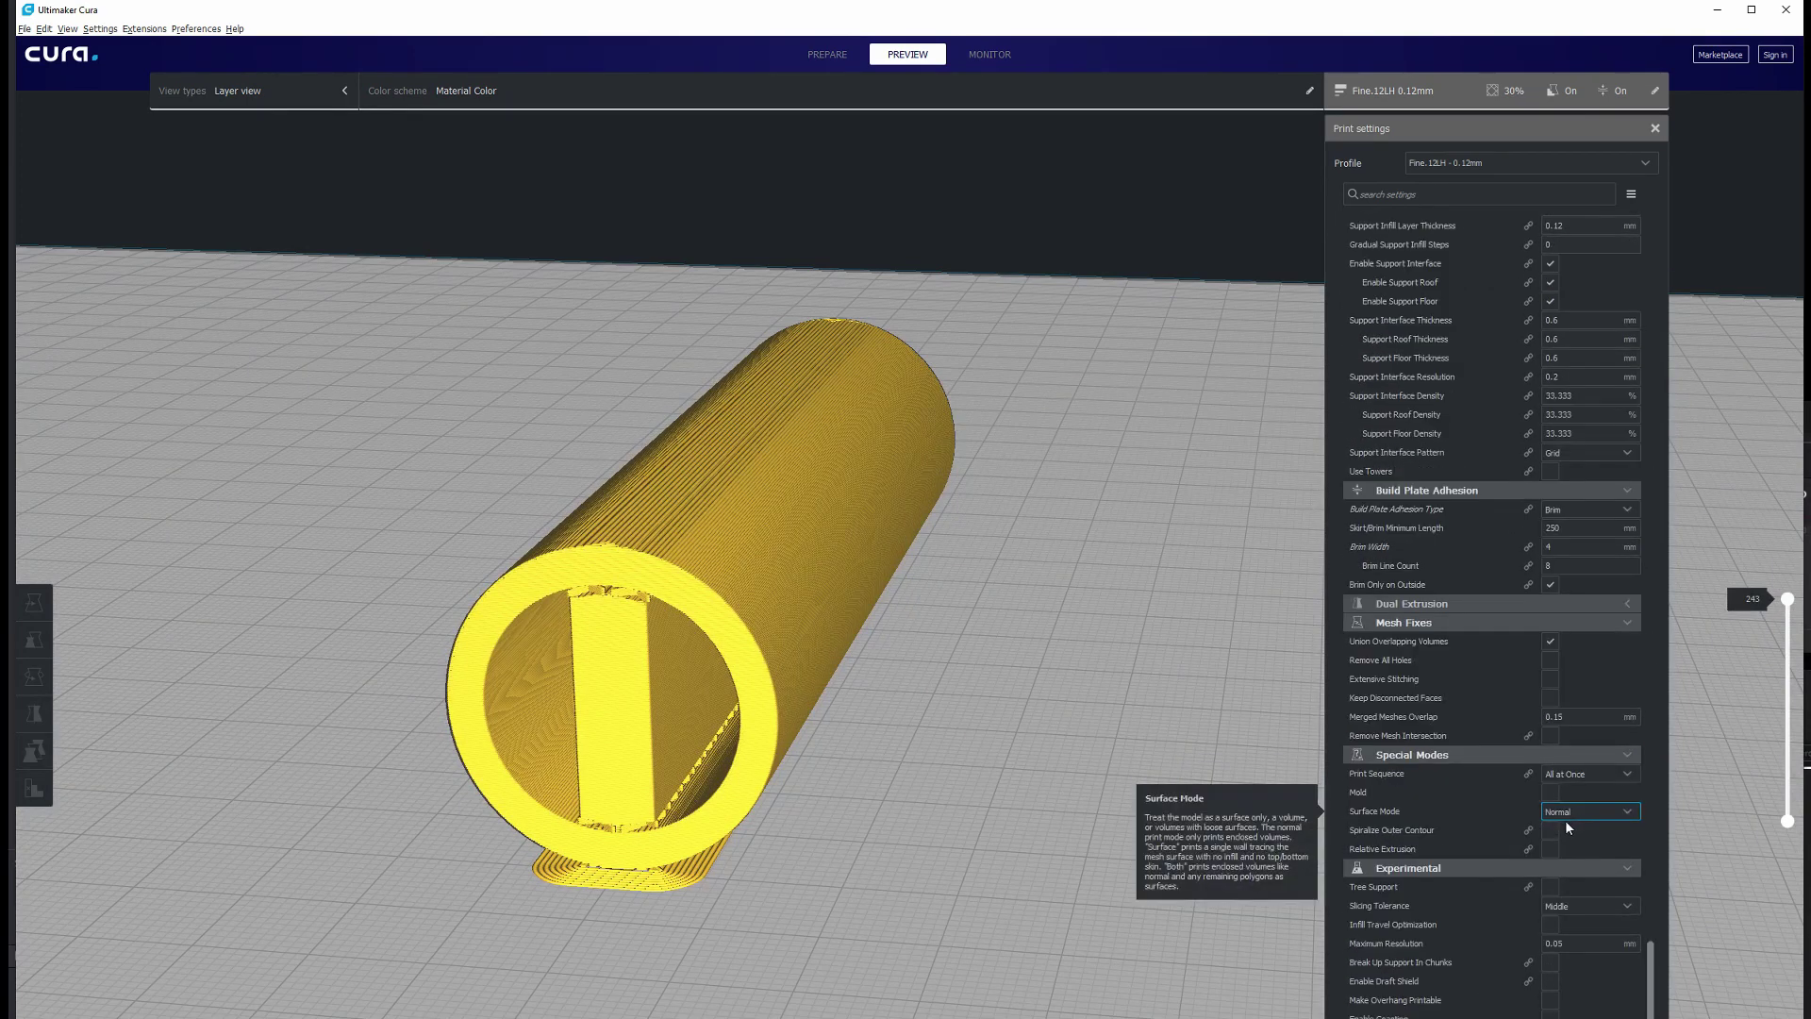
{"action": "scroll", "coordinate": [1565, 829], "scroll_direction": "up", "scroll_amount": 20}
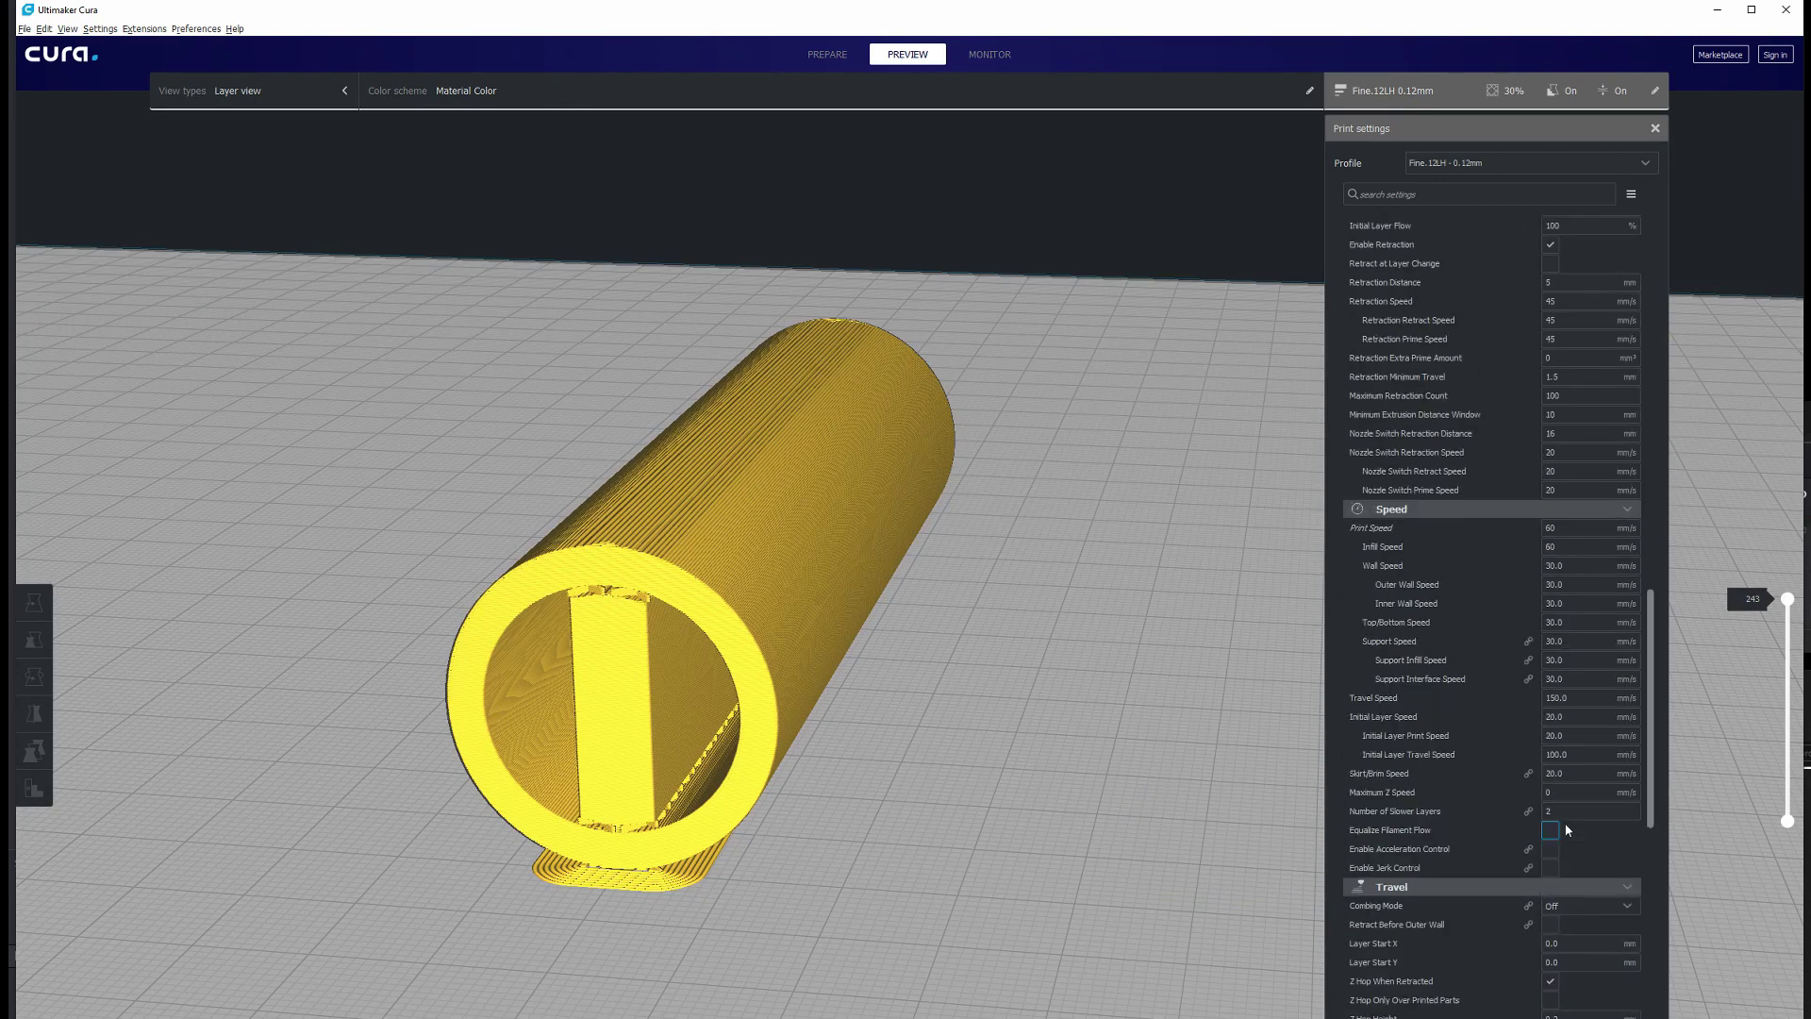
{"action": "scroll", "coordinate": [1564, 823], "scroll_direction": "up", "scroll_amount": 12}
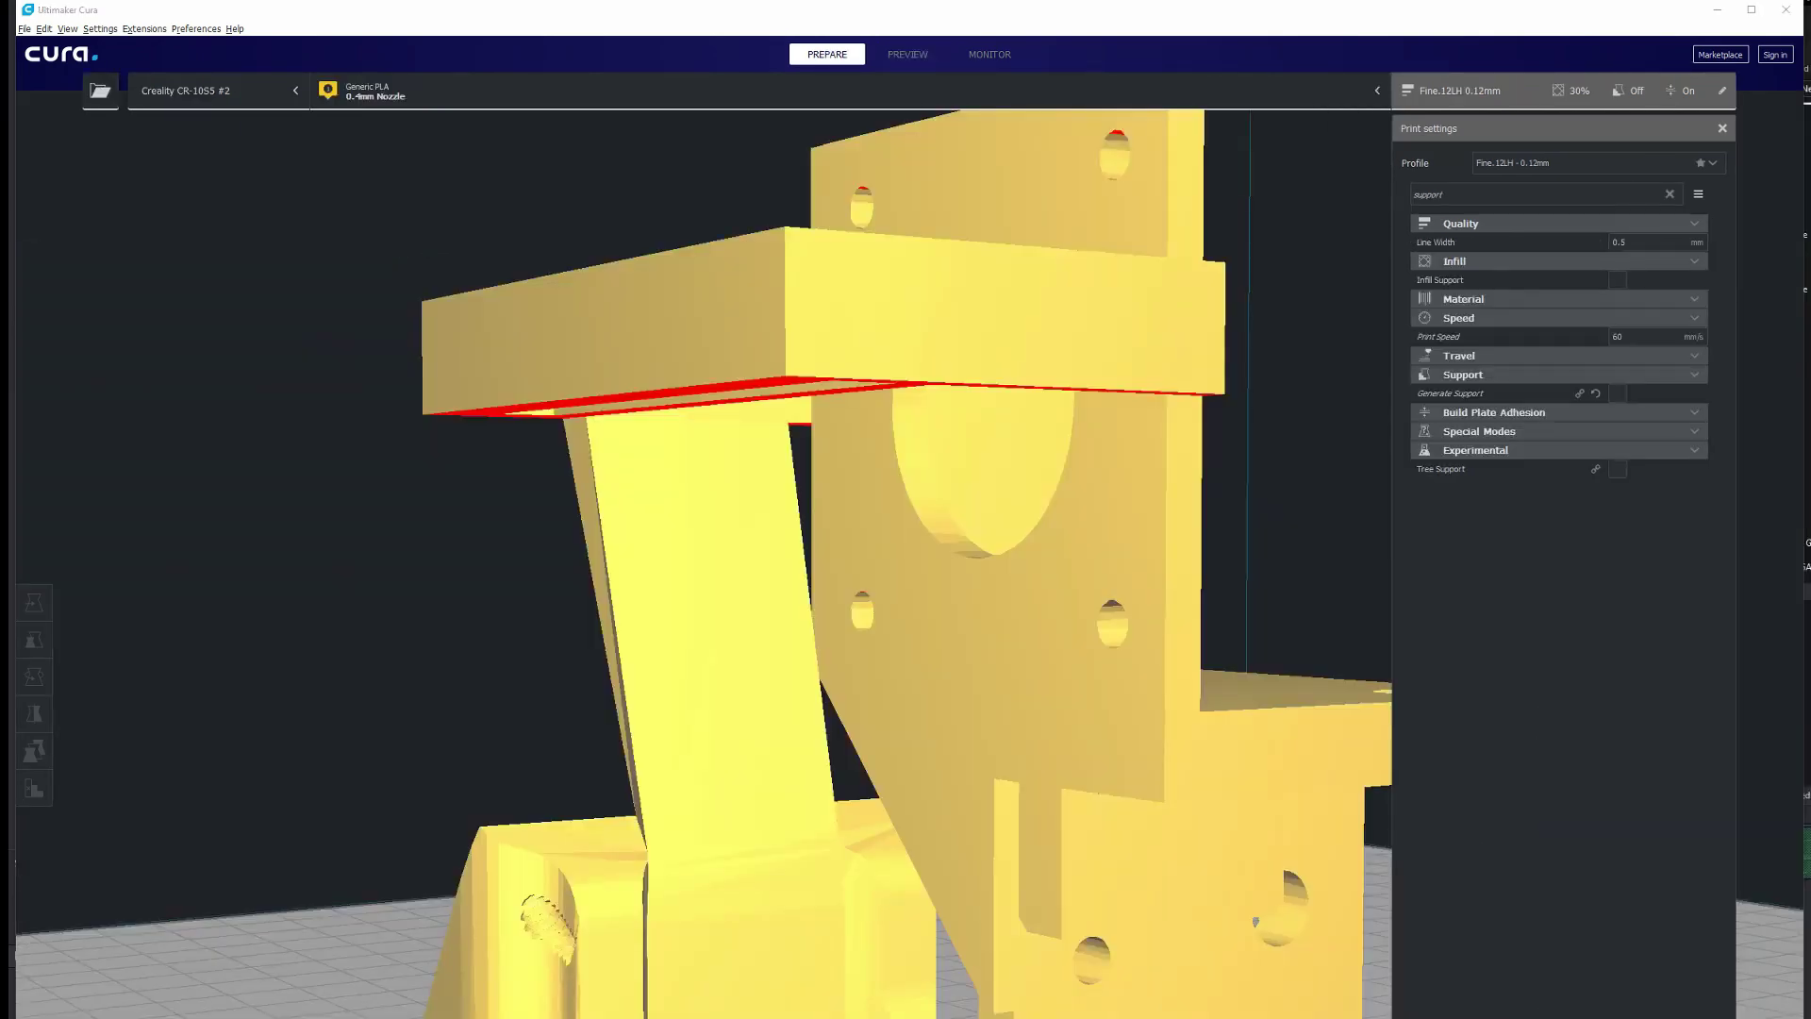
Zoom into the sliced layer preview and briefly compare it with the solid Prepare view.
{"action": "left_click", "coordinate": [908, 55]}
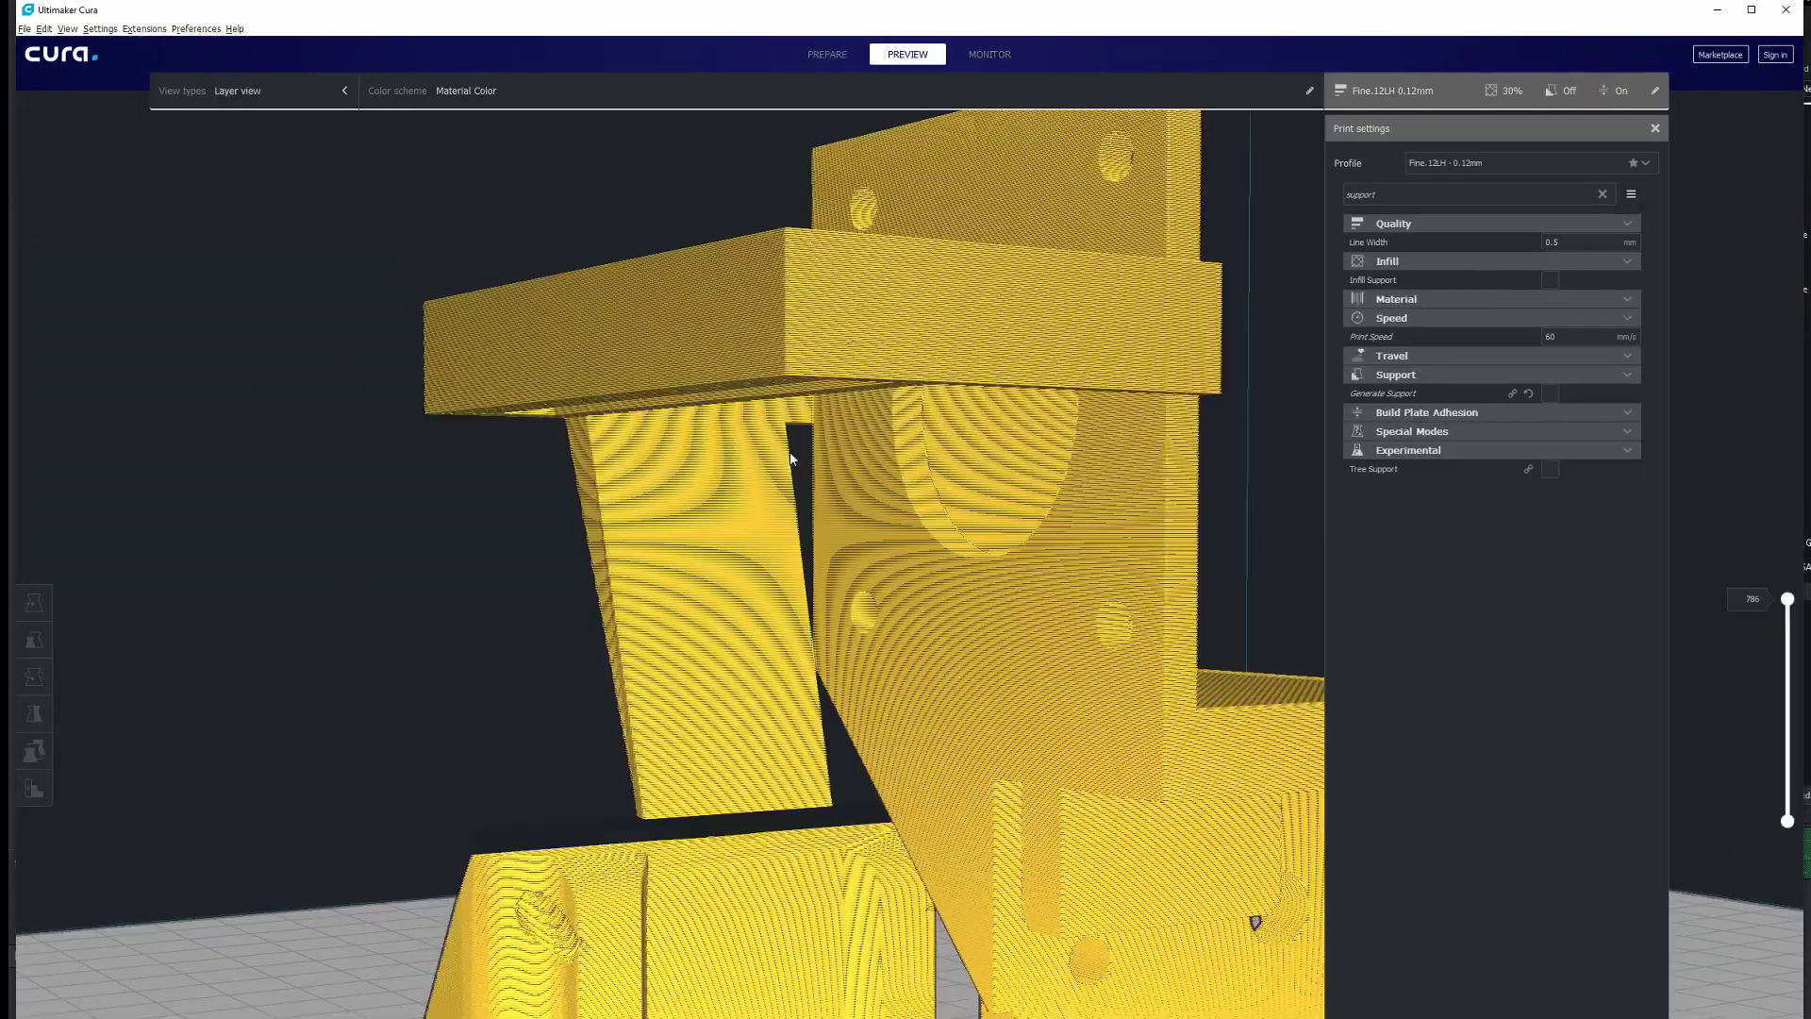
{"action": "scroll", "coordinate": [664, 815], "scroll_direction": "up", "scroll_amount": 3}
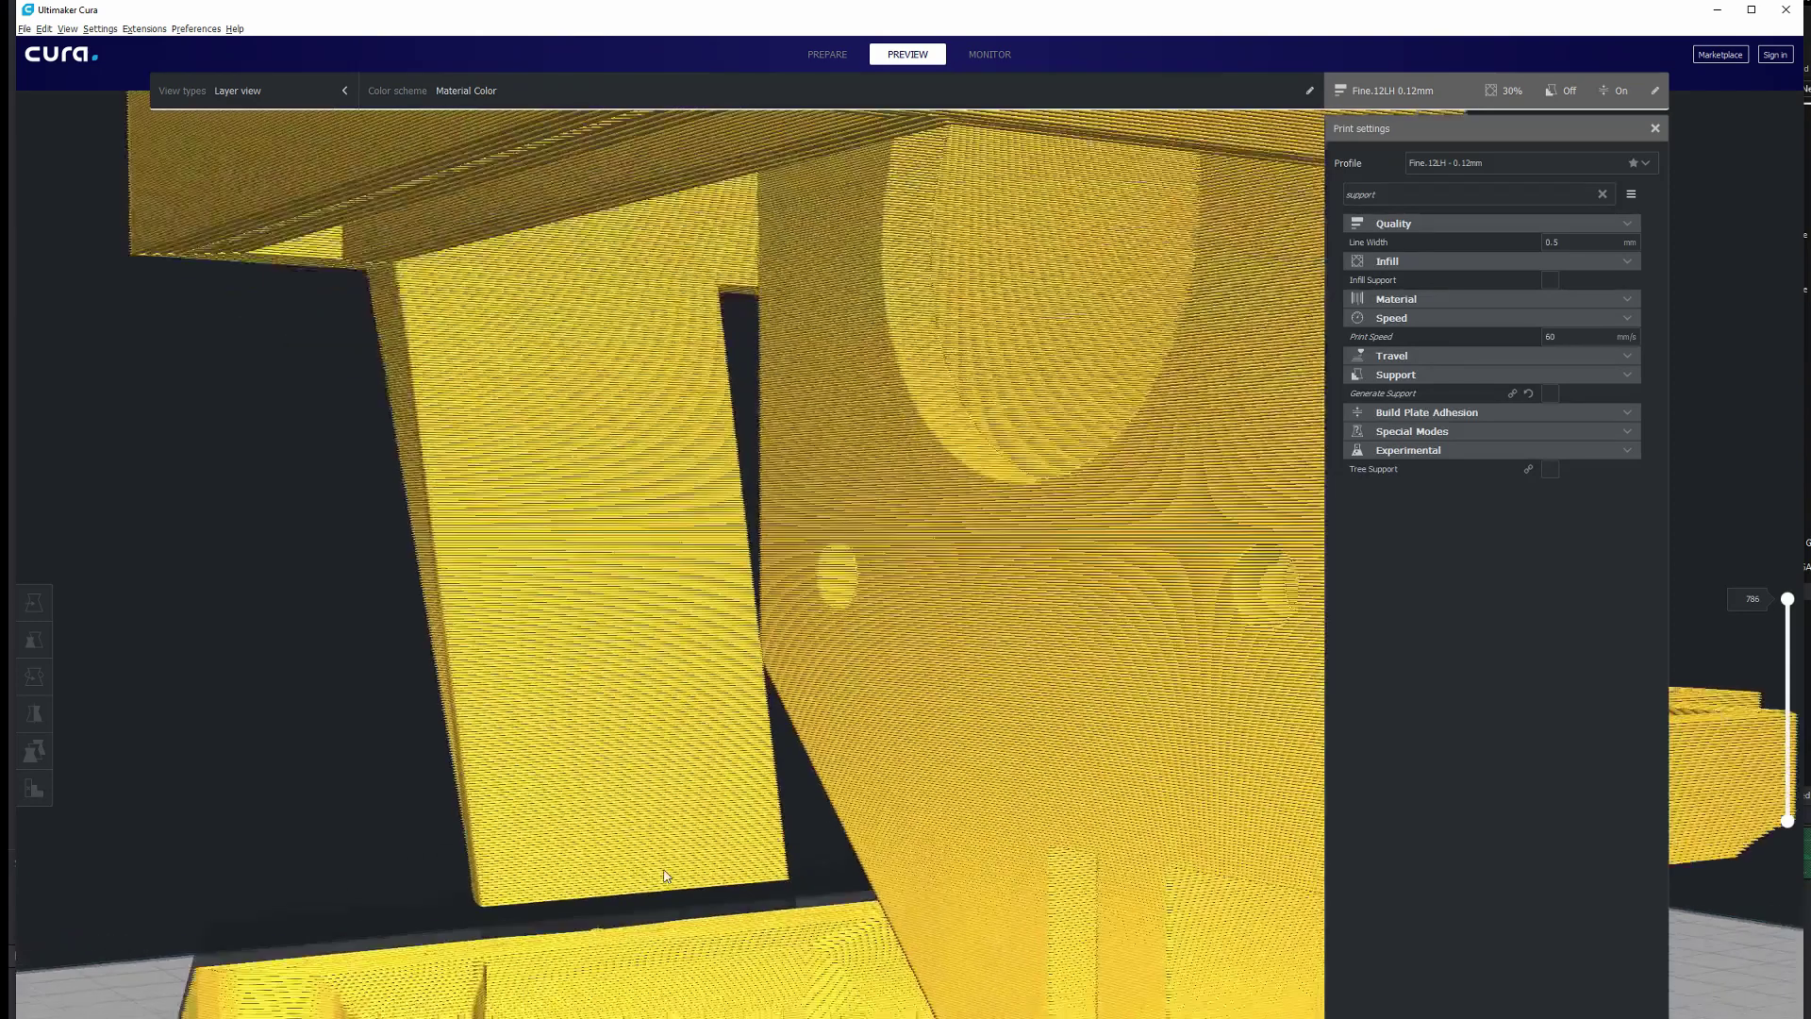
{"action": "left_click", "coordinate": [578, 935]}
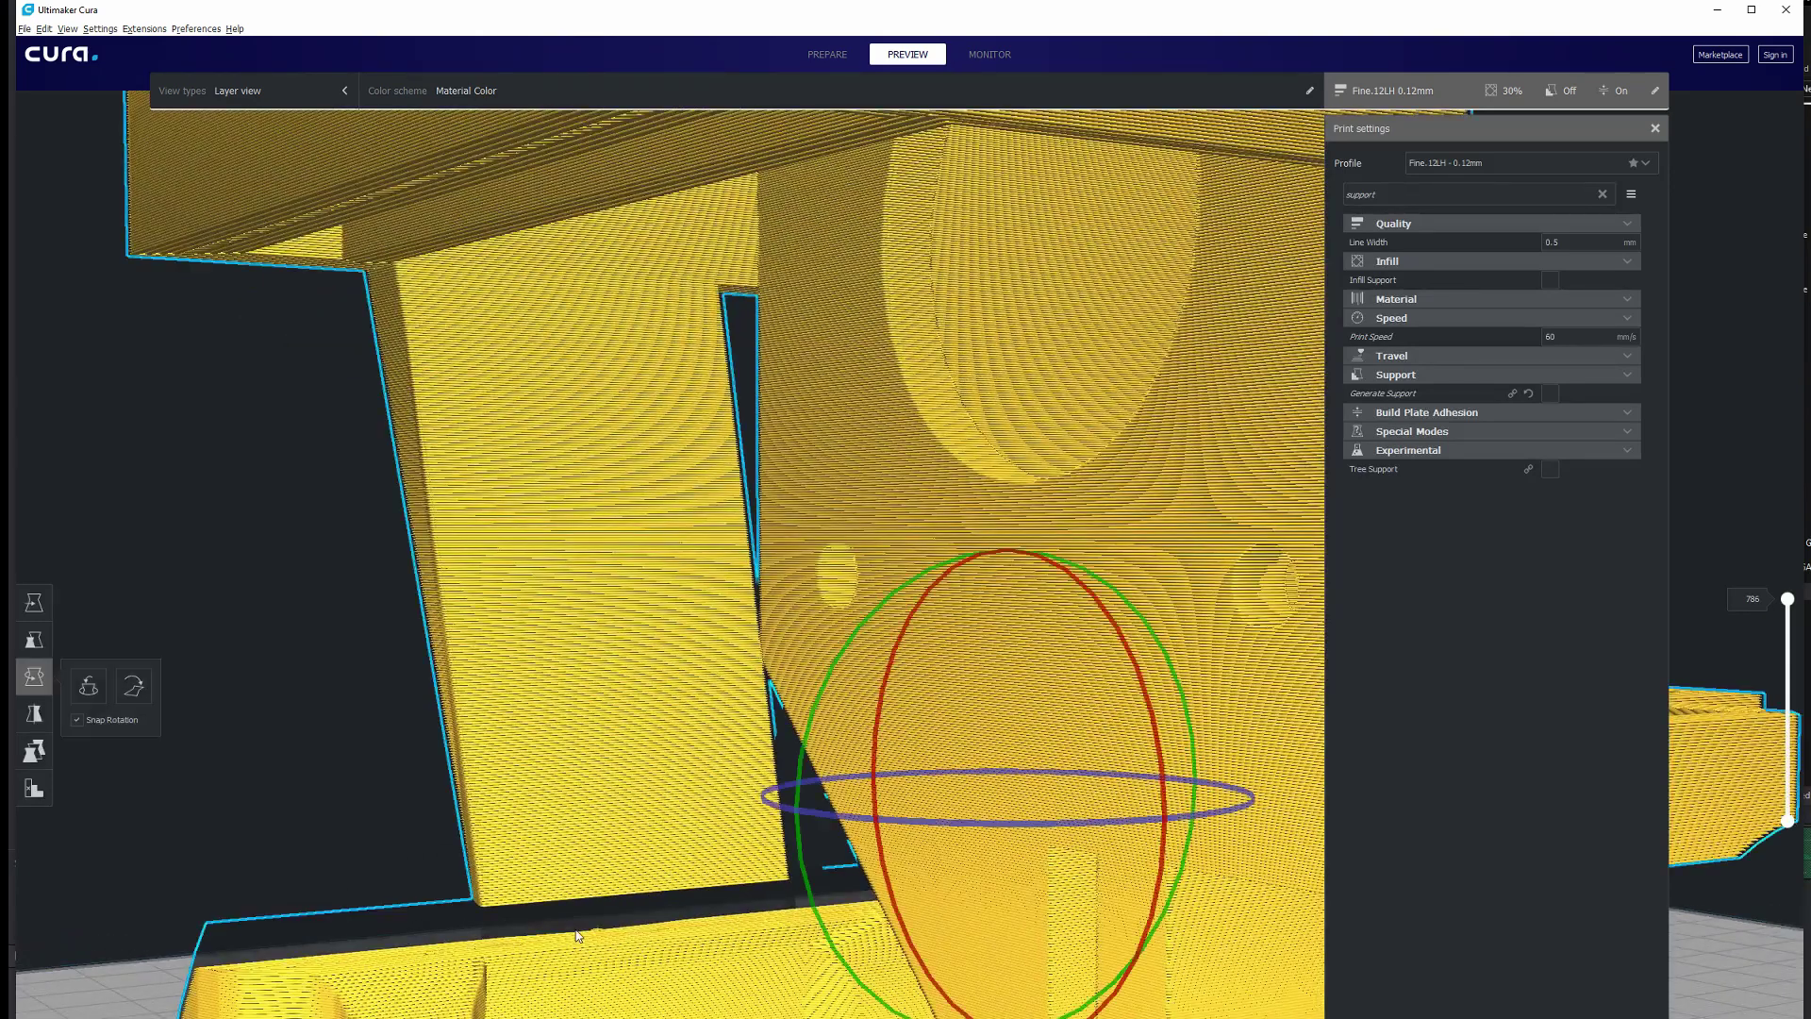
{"action": "left_click", "coordinate": [839, 59]}
{"action": "left_click", "coordinate": [916, 59]}
Orbit the layer view around the vertical panel, tray top and back, then recheck the solid model.
{"action": "right_click_drag", "start_coordinate": [893, 304], "coordinate": [810, 467]}
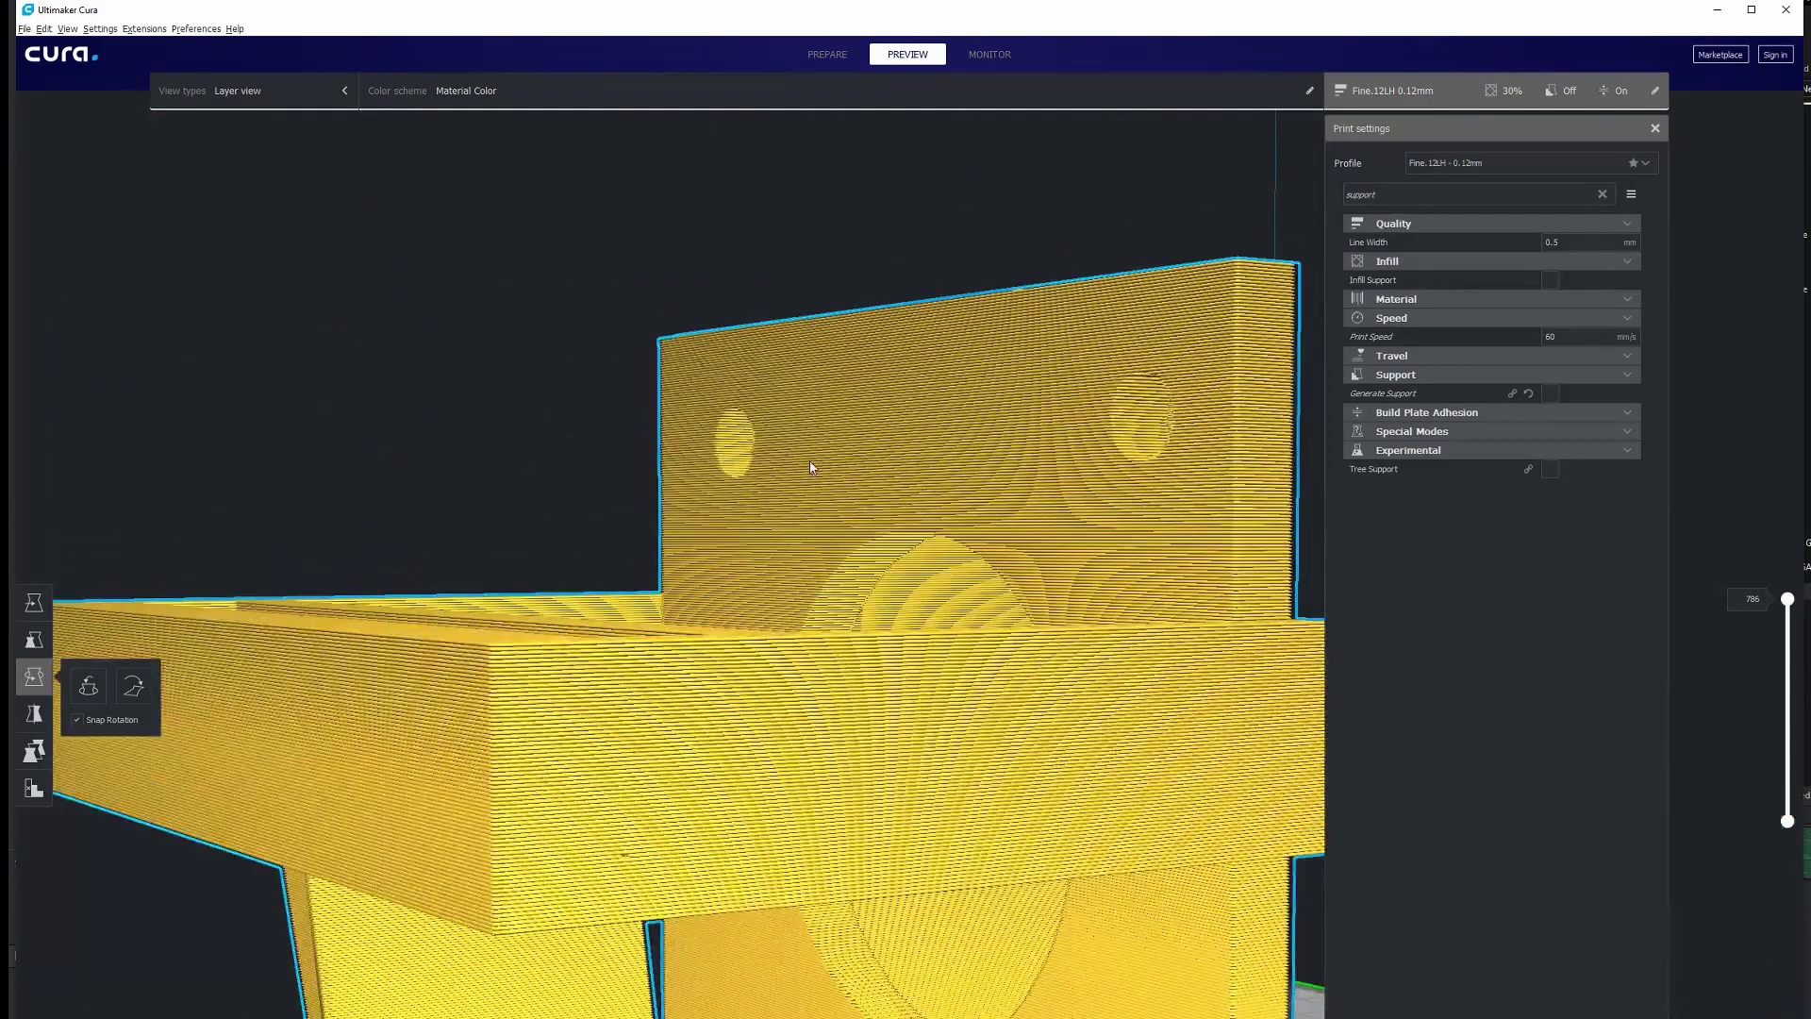
{"action": "right_click_drag", "start_coordinate": [767, 727], "coordinate": [811, 746]}
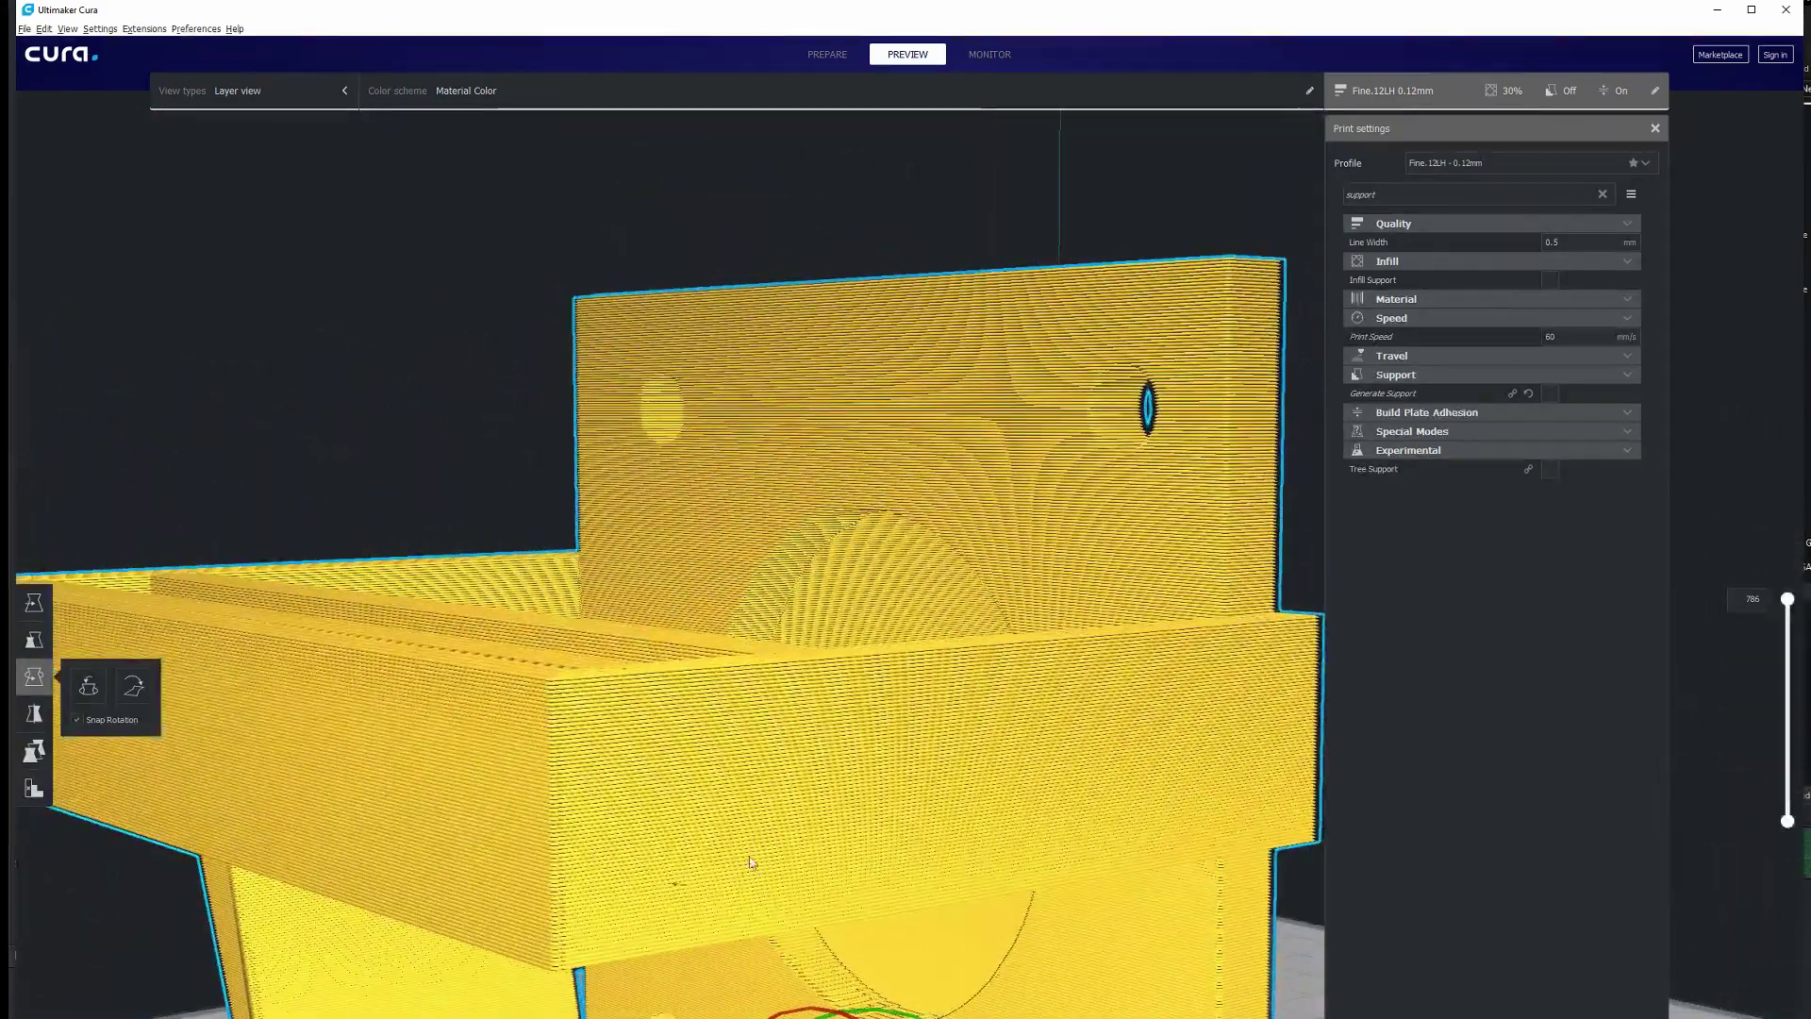
{"action": "scroll", "coordinate": [409, 699], "scroll_direction": "up", "scroll_amount": 5}
{"action": "right_click_drag", "start_coordinate": [408, 698], "coordinate": [839, 724]}
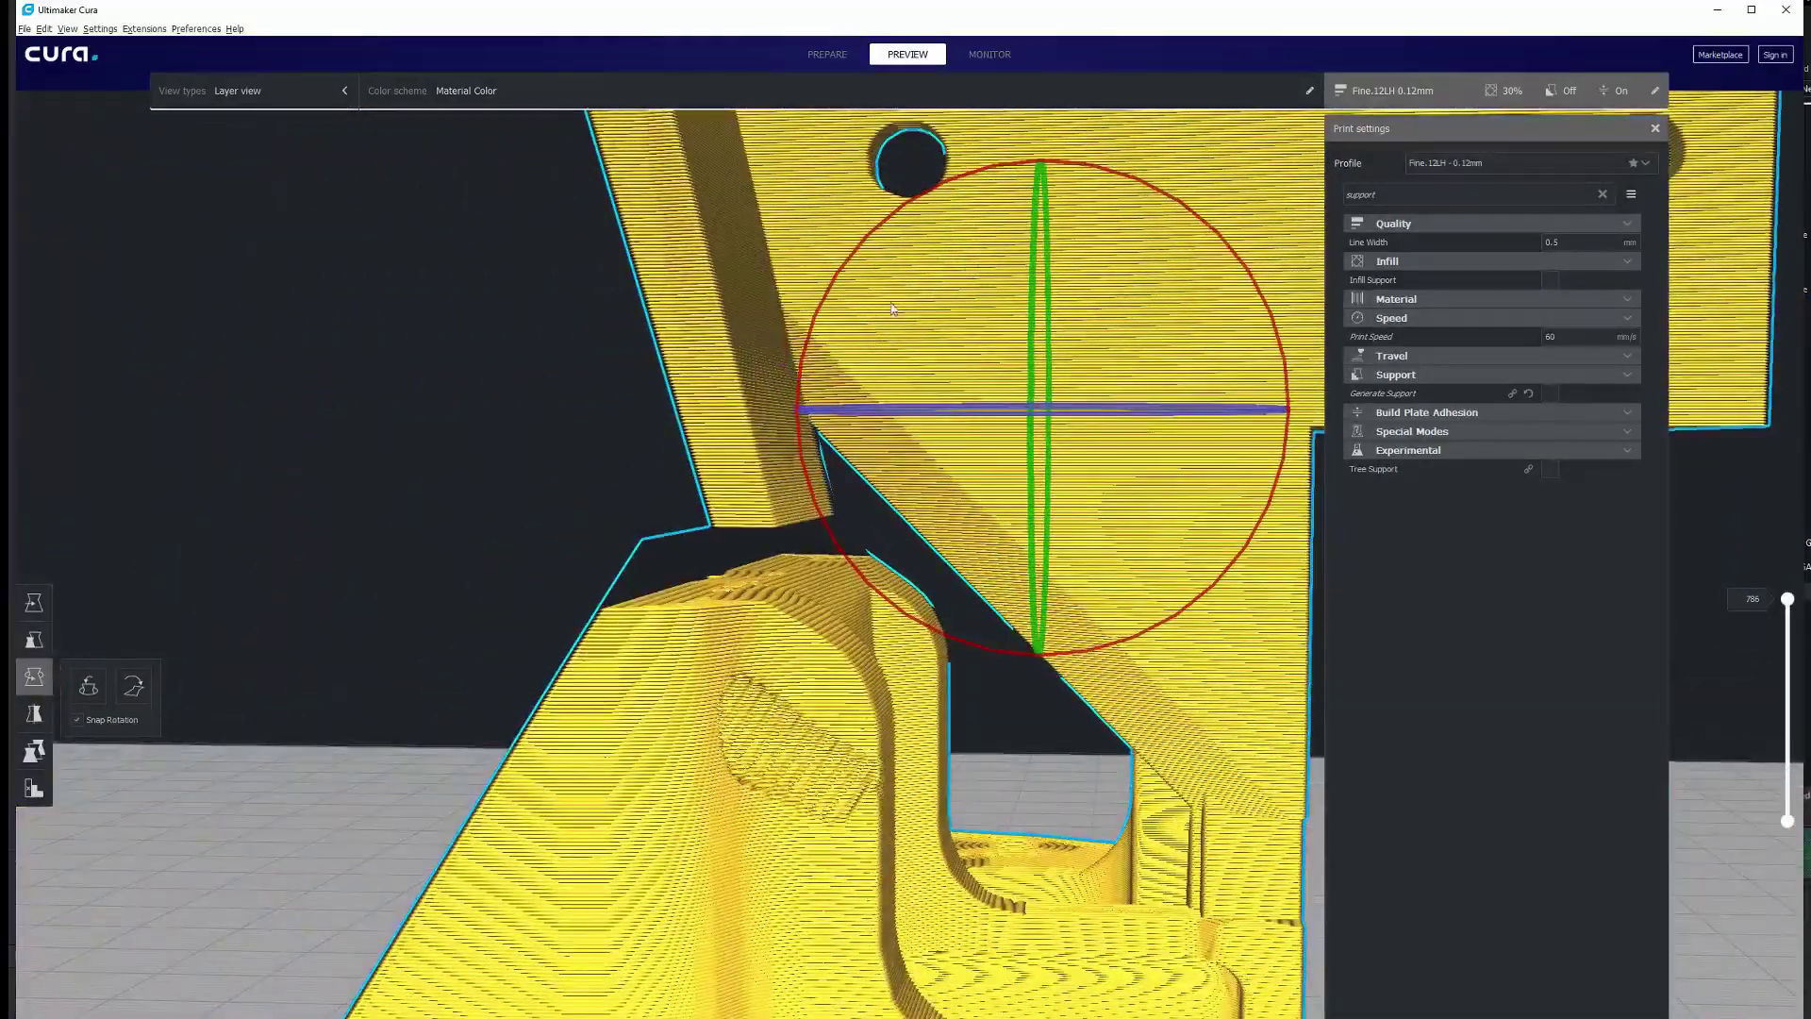
{"action": "left_click", "coordinate": [836, 57]}
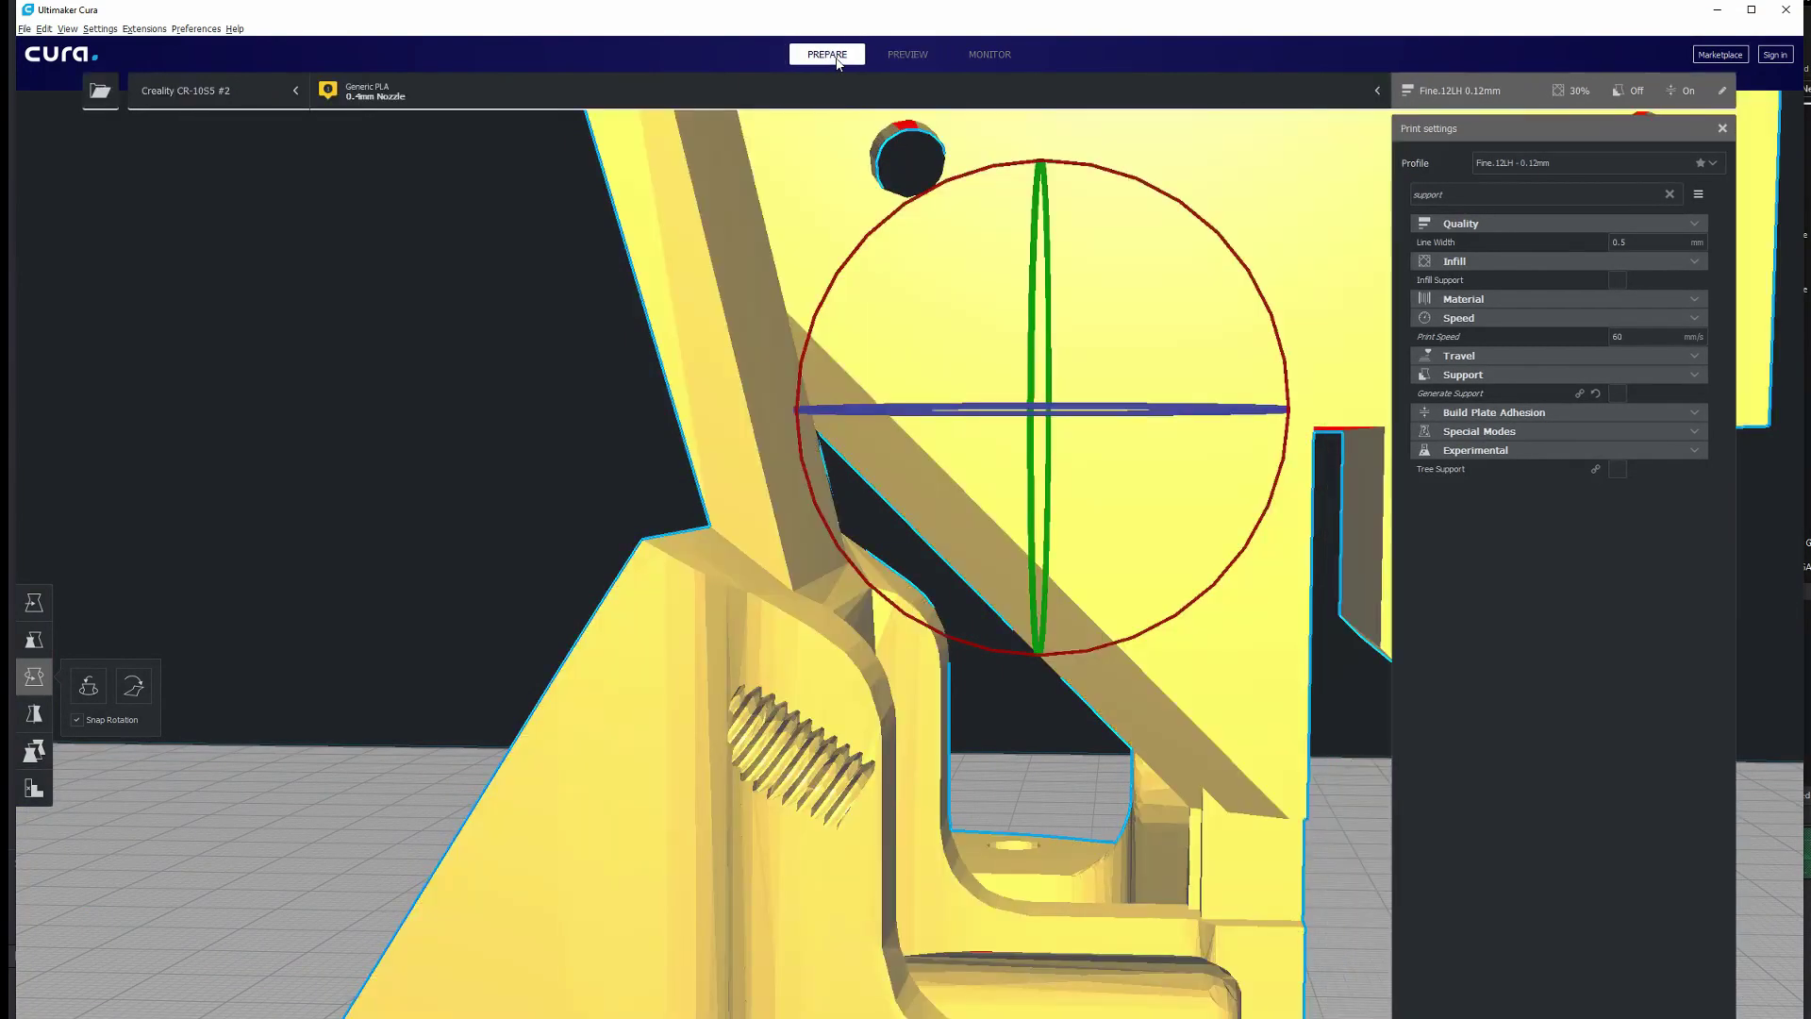
{"action": "left_click", "coordinate": [908, 59]}
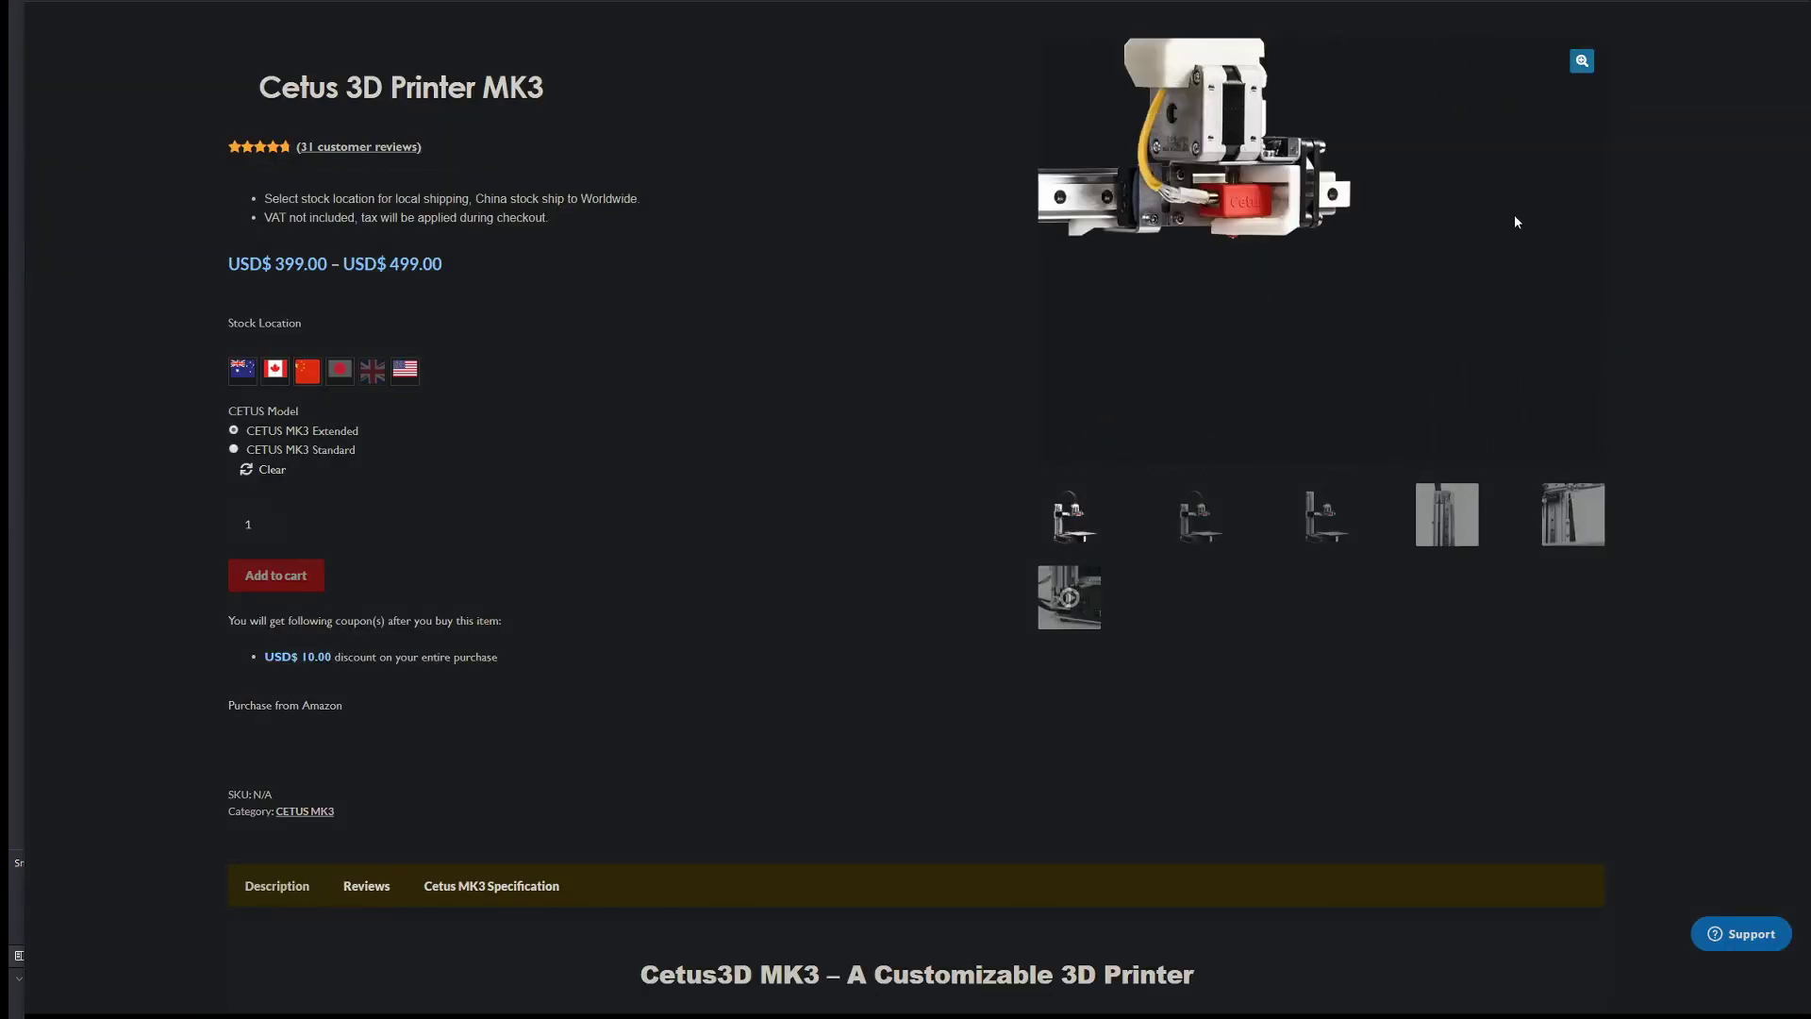
Enlarge the Cetus MK3 printer photo, then scroll down through the page's customer reviews.
{"action": "left_click", "coordinate": [1452, 259]}
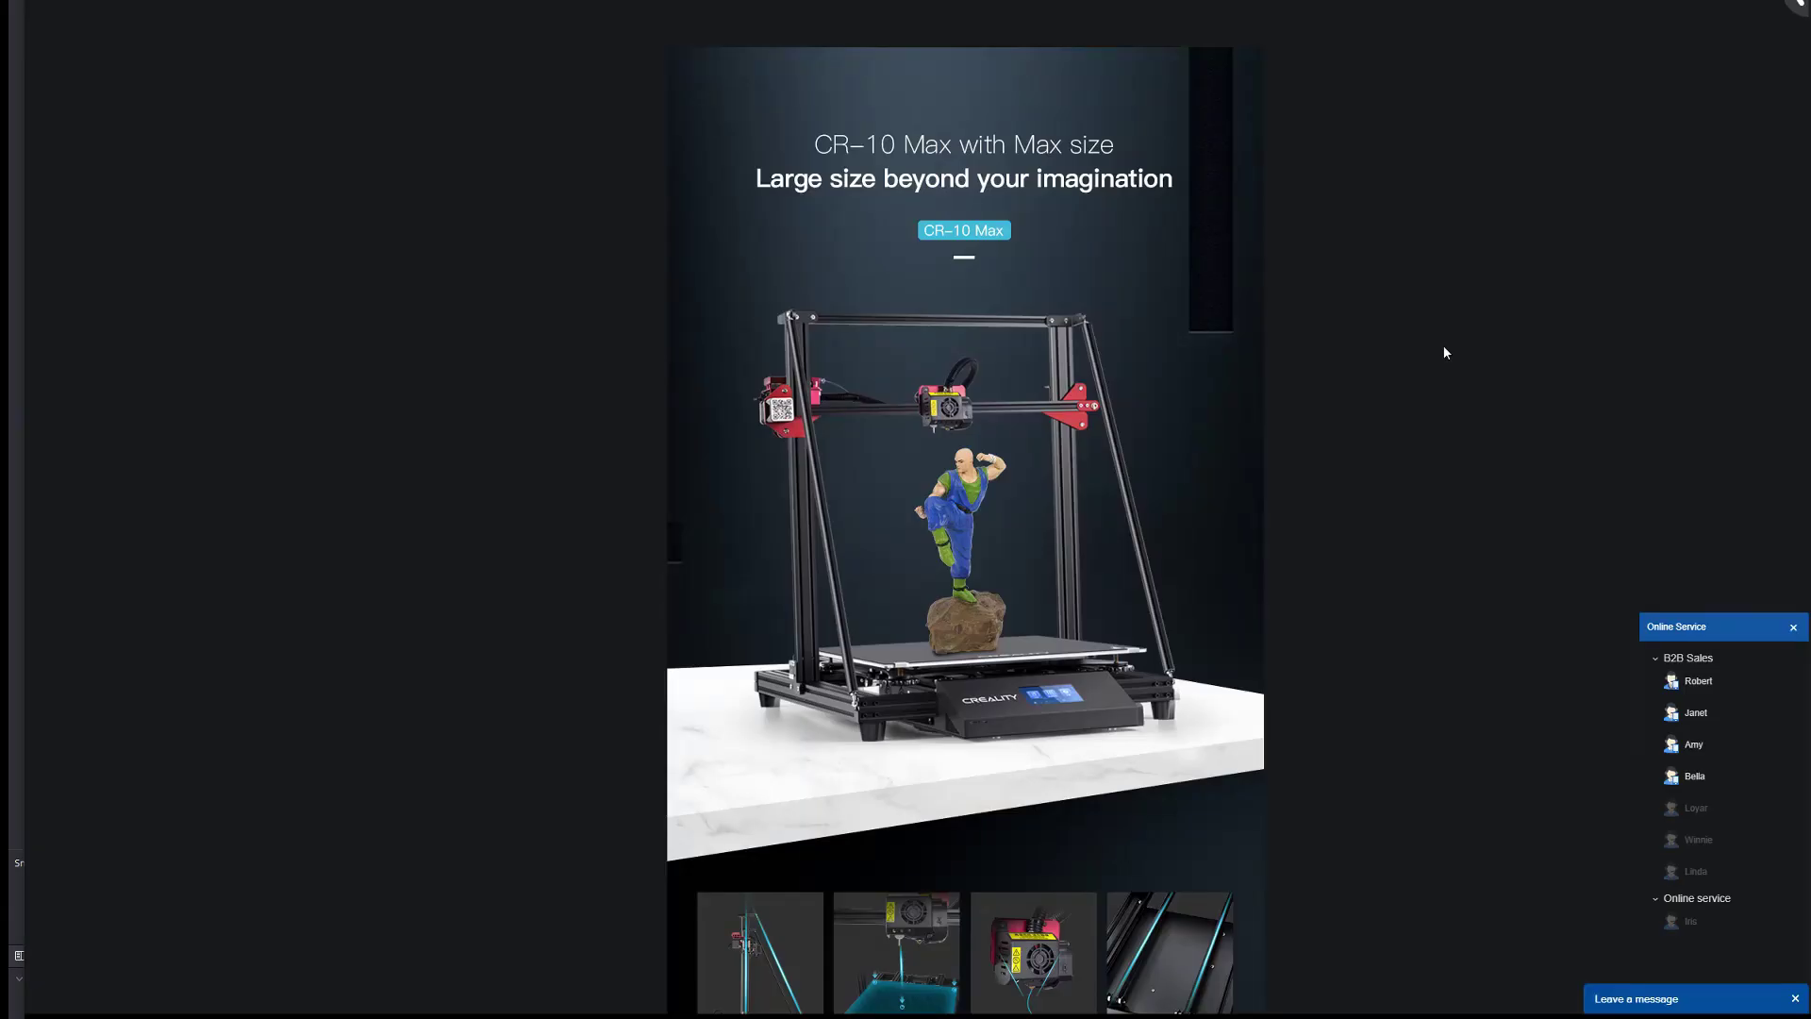
{"action": "scroll", "coordinate": [1443, 347], "scroll_direction": "down", "scroll_amount": 4}
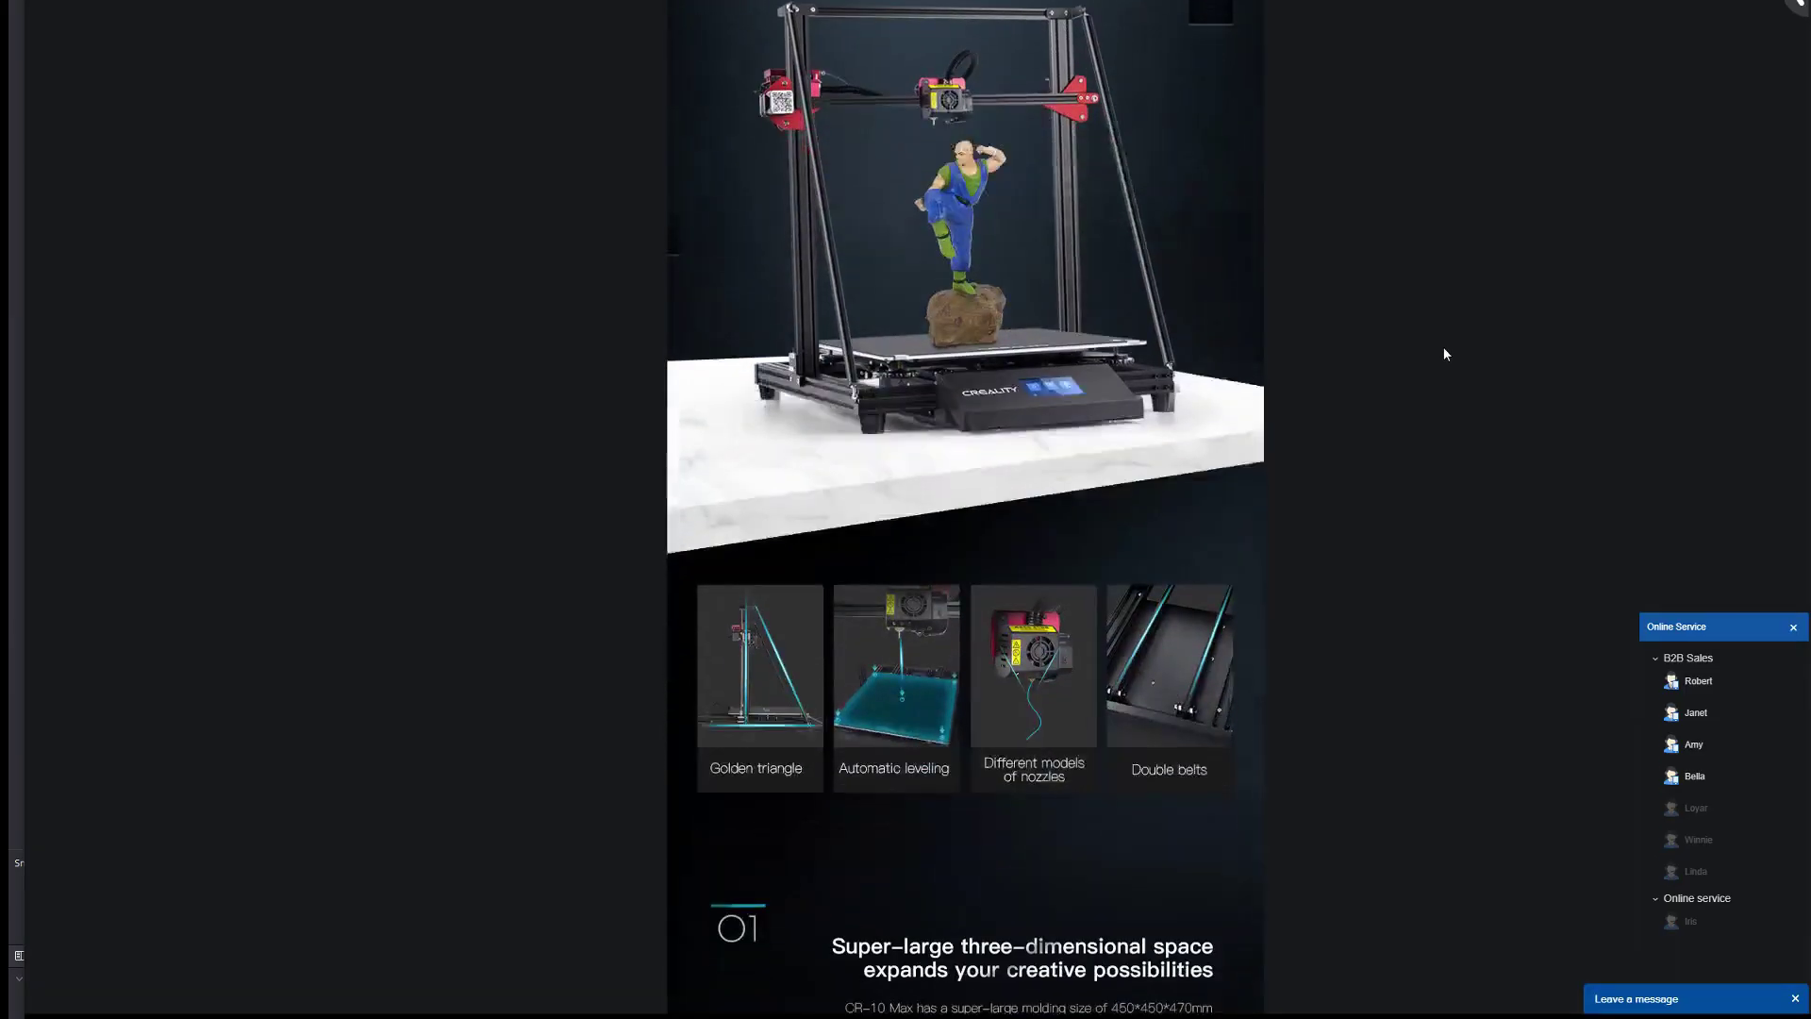
{"action": "scroll", "coordinate": [1443, 354], "scroll_direction": "down", "scroll_amount": 8}
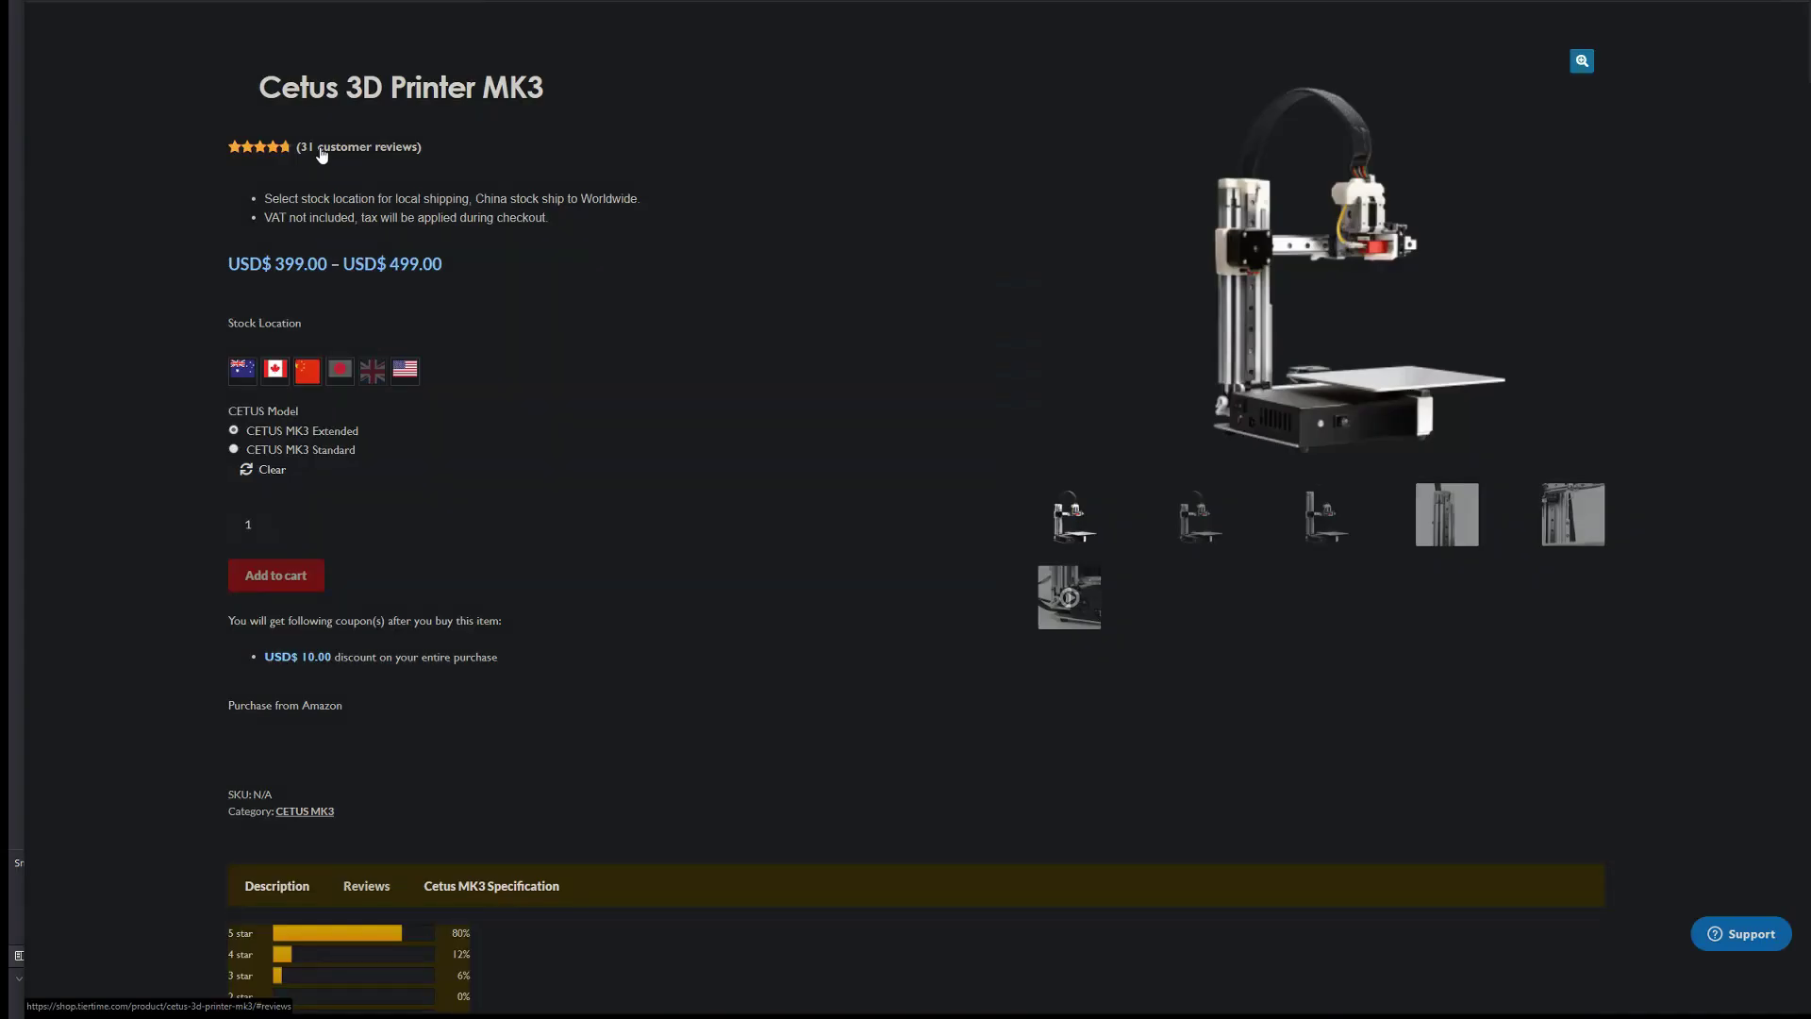
{"action": "scroll", "coordinate": [806, 507], "scroll_direction": "down", "scroll_amount": 5}
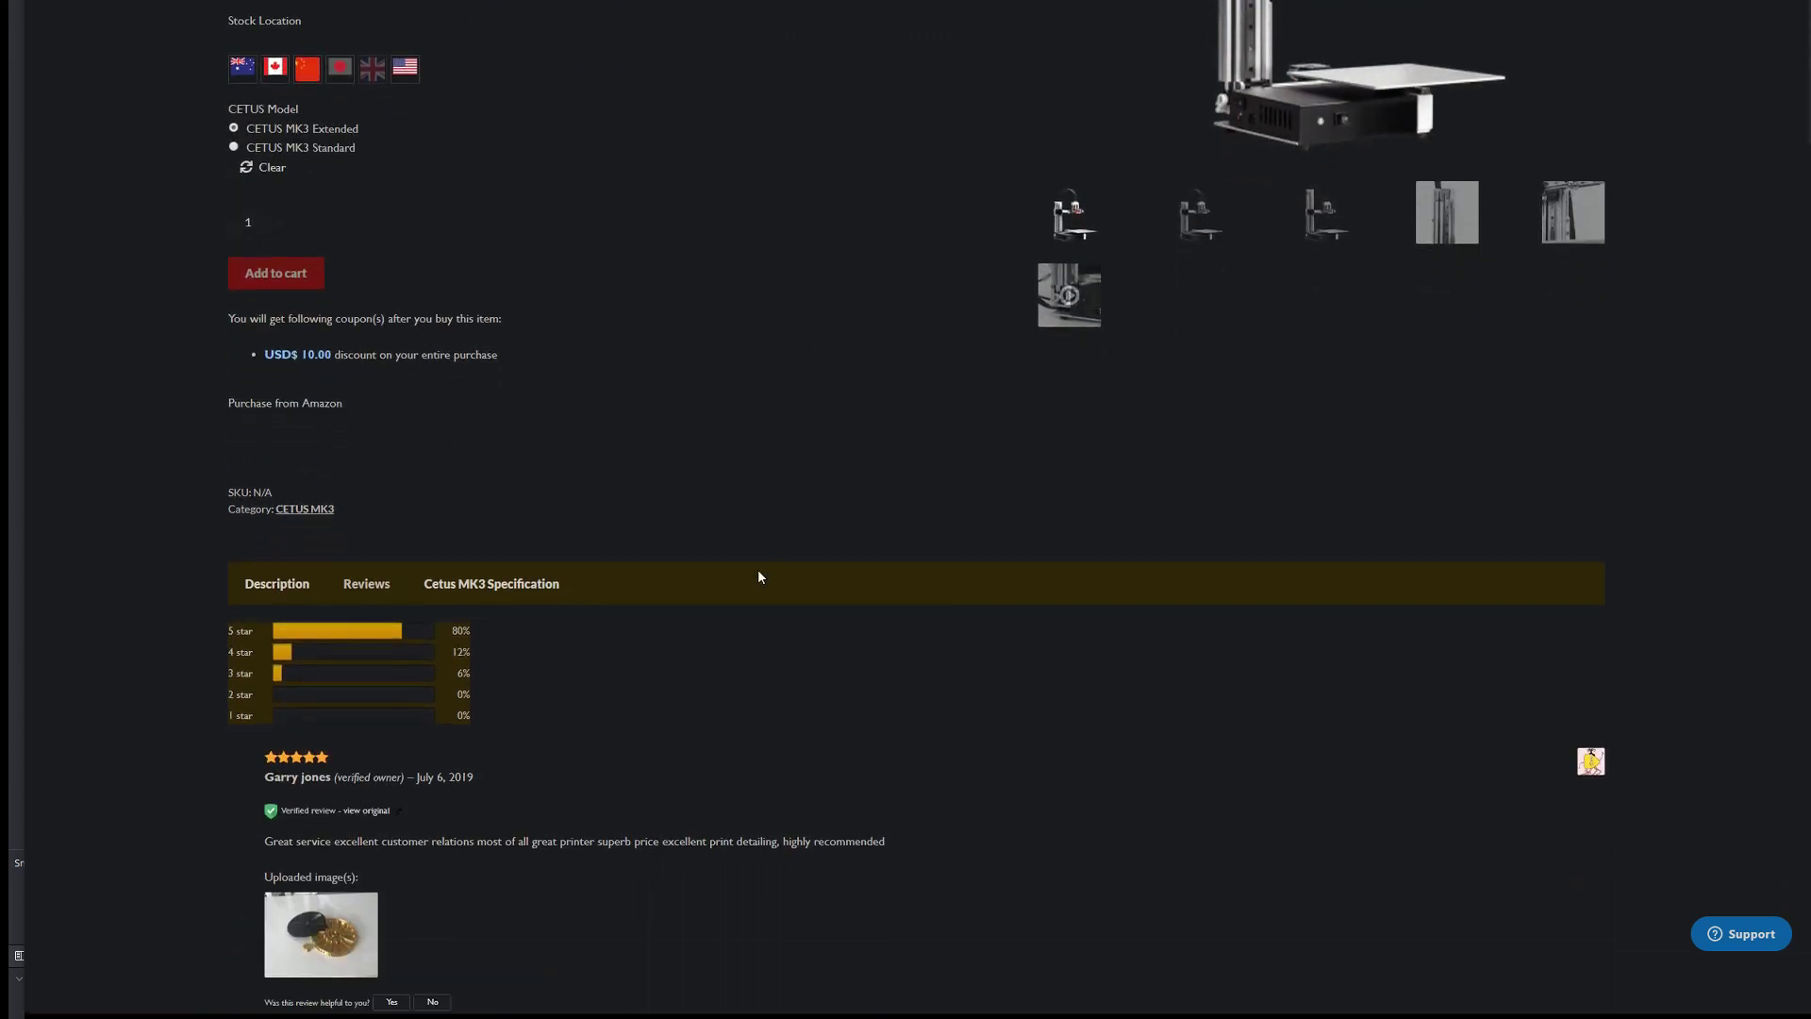
{"action": "scroll", "coordinate": [755, 608], "scroll_direction": "down", "scroll_amount": 6}
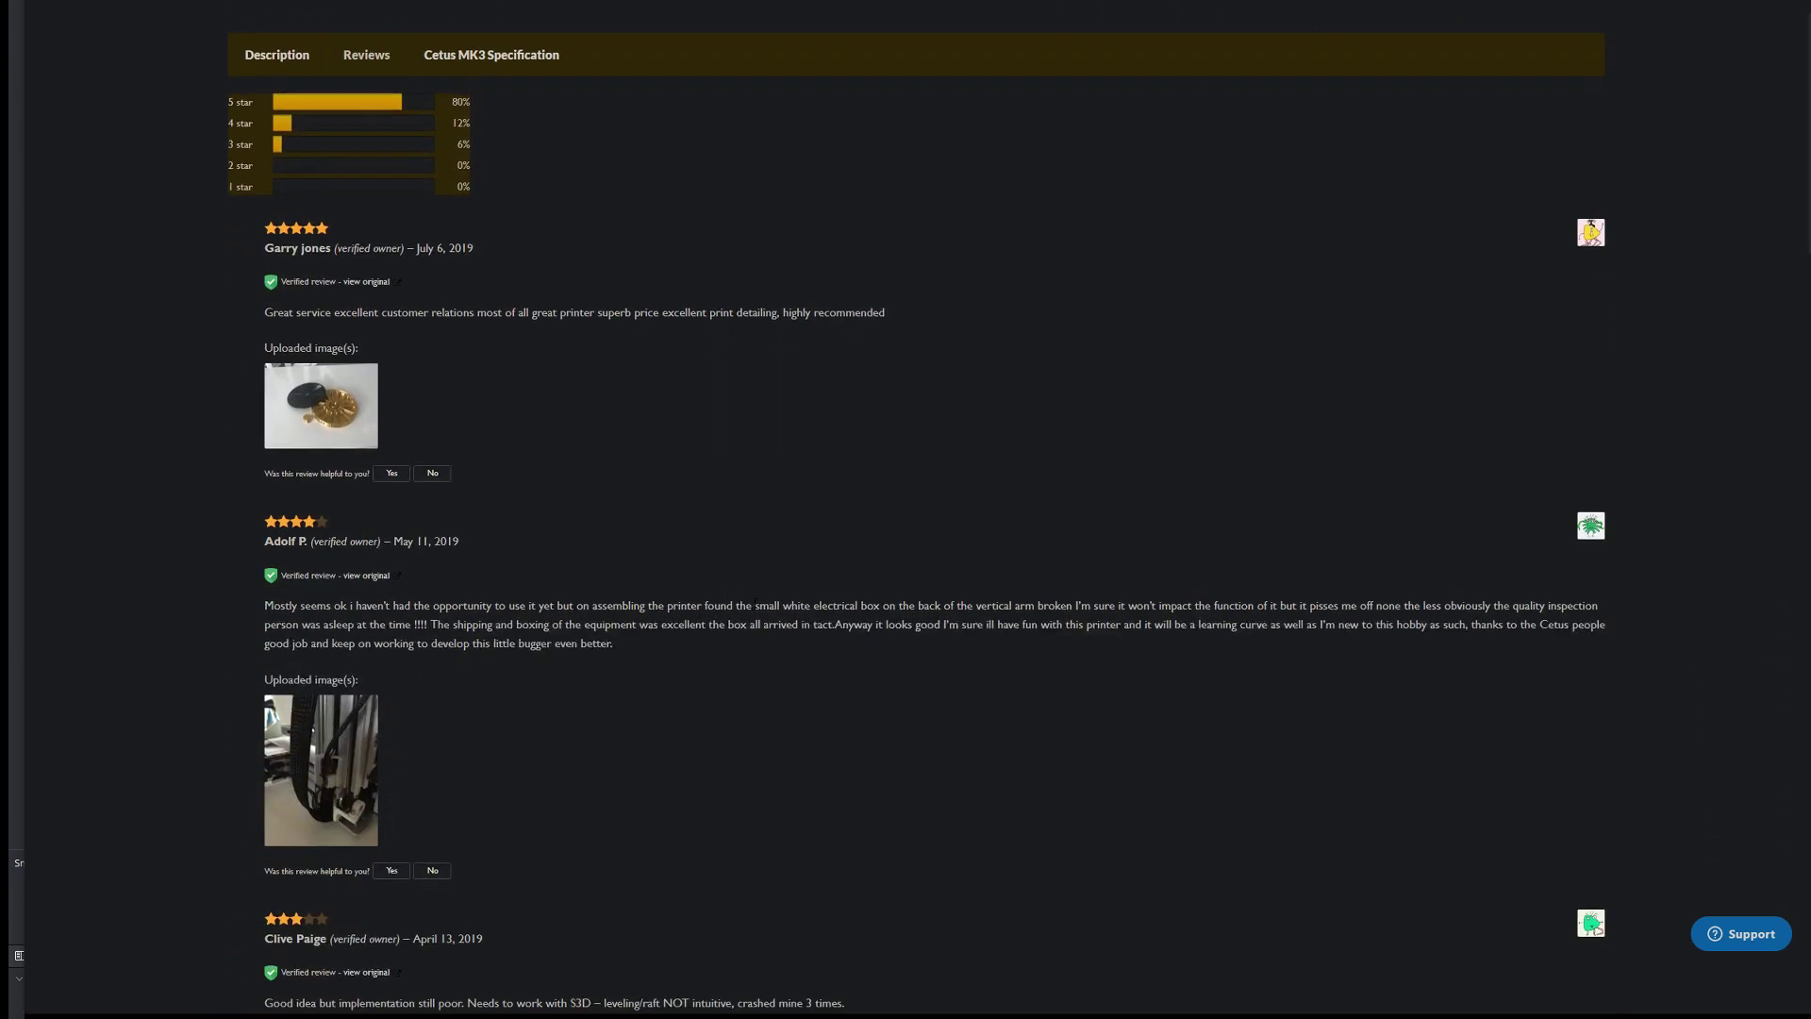
{"action": "scroll", "coordinate": [756, 604], "scroll_direction": "down", "scroll_amount": 7}
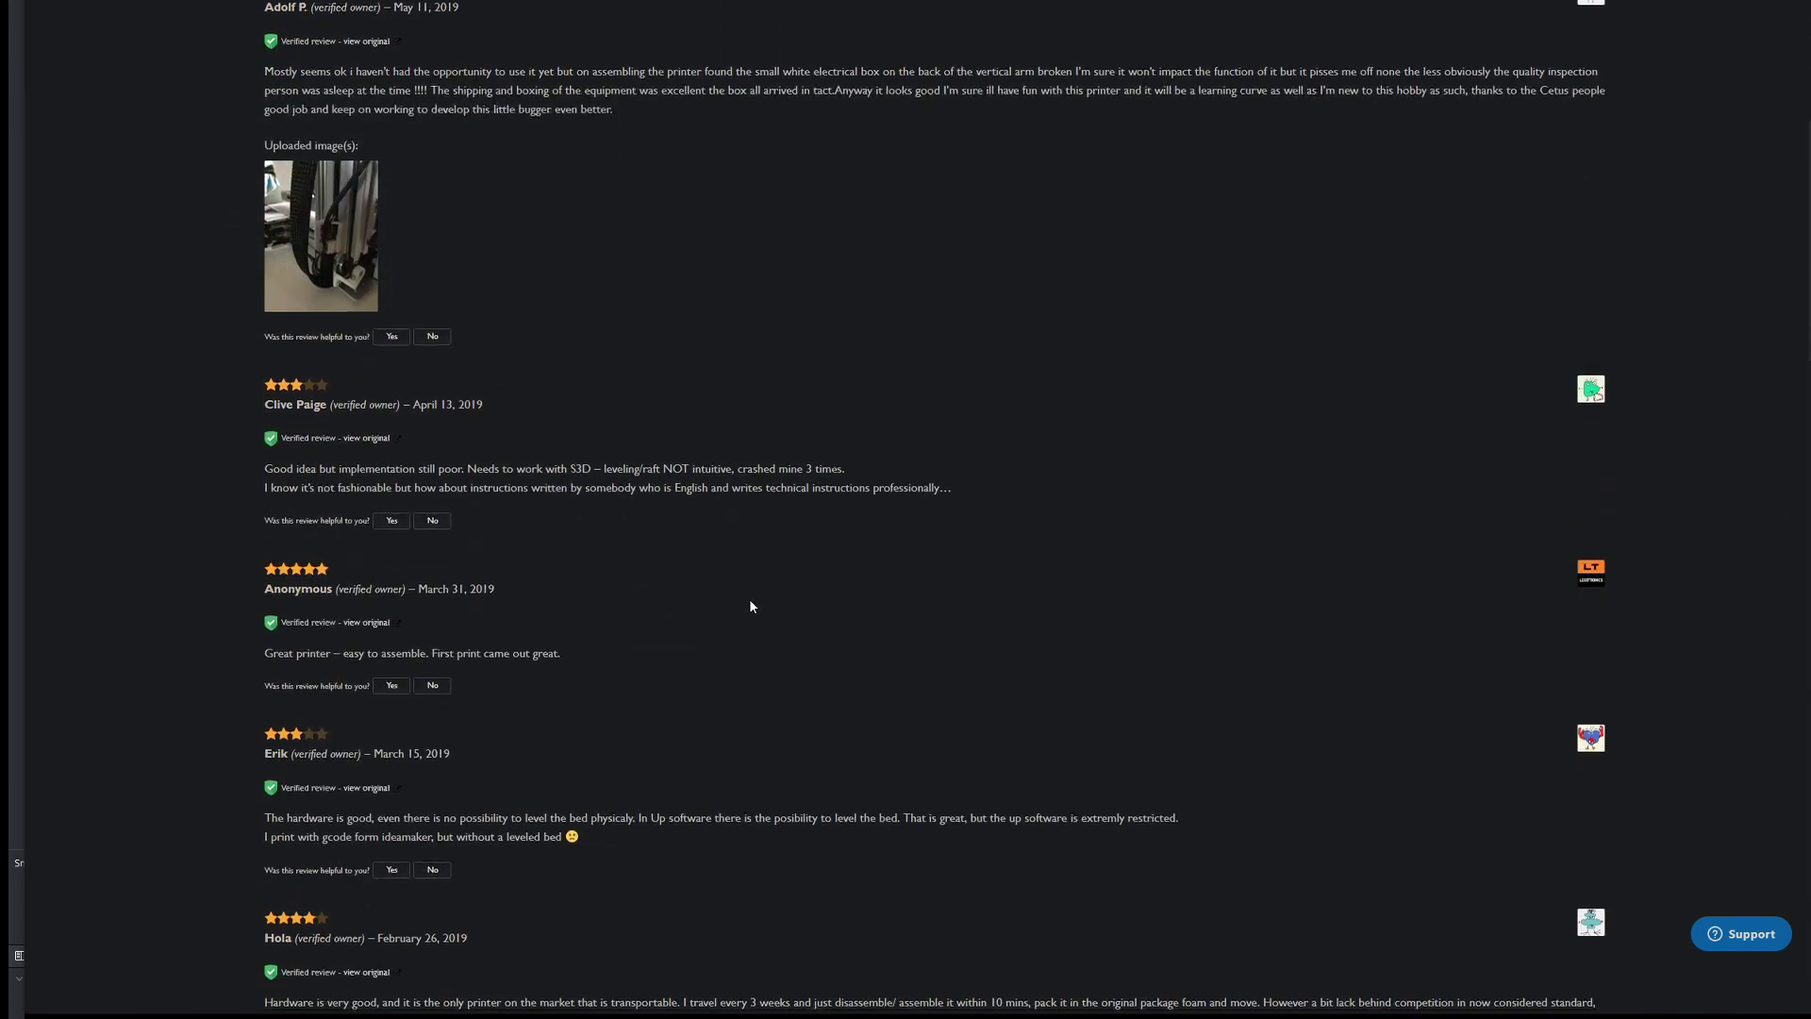
{"action": "scroll", "coordinate": [752, 607], "scroll_direction": "down", "scroll_amount": 6}
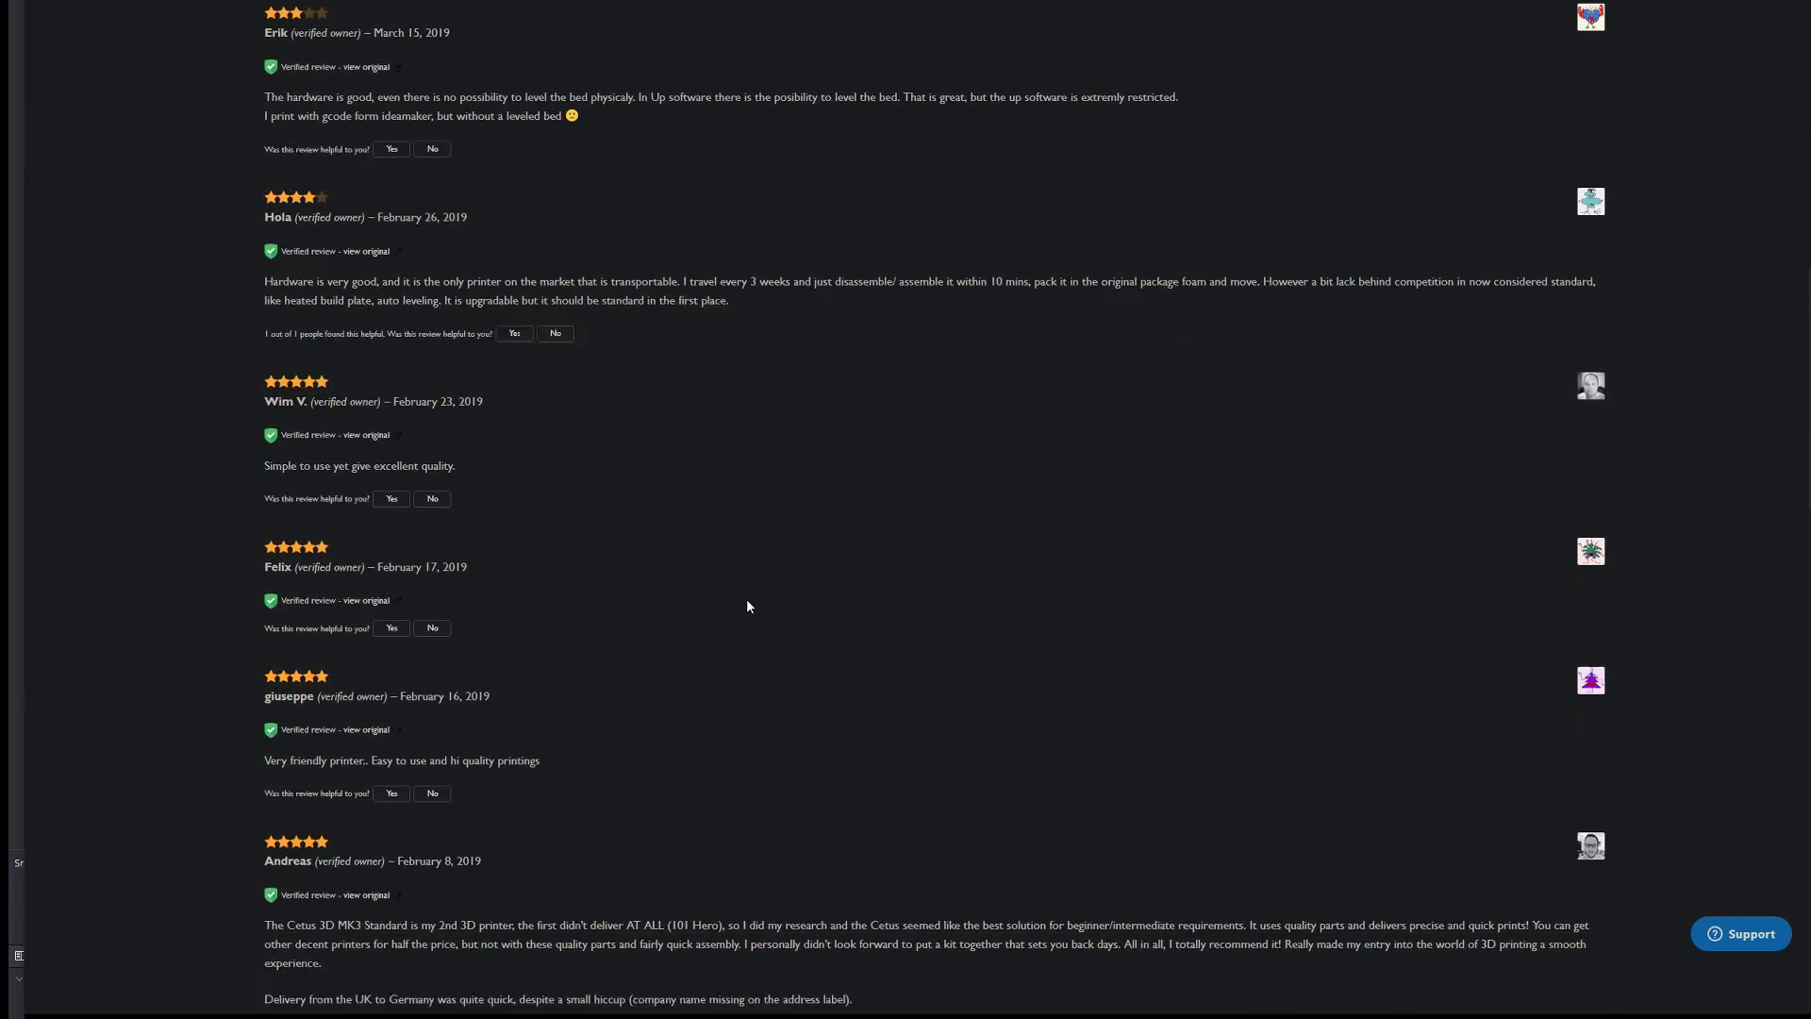
{"action": "scroll", "coordinate": [748, 605], "scroll_direction": "down", "scroll_amount": 6}
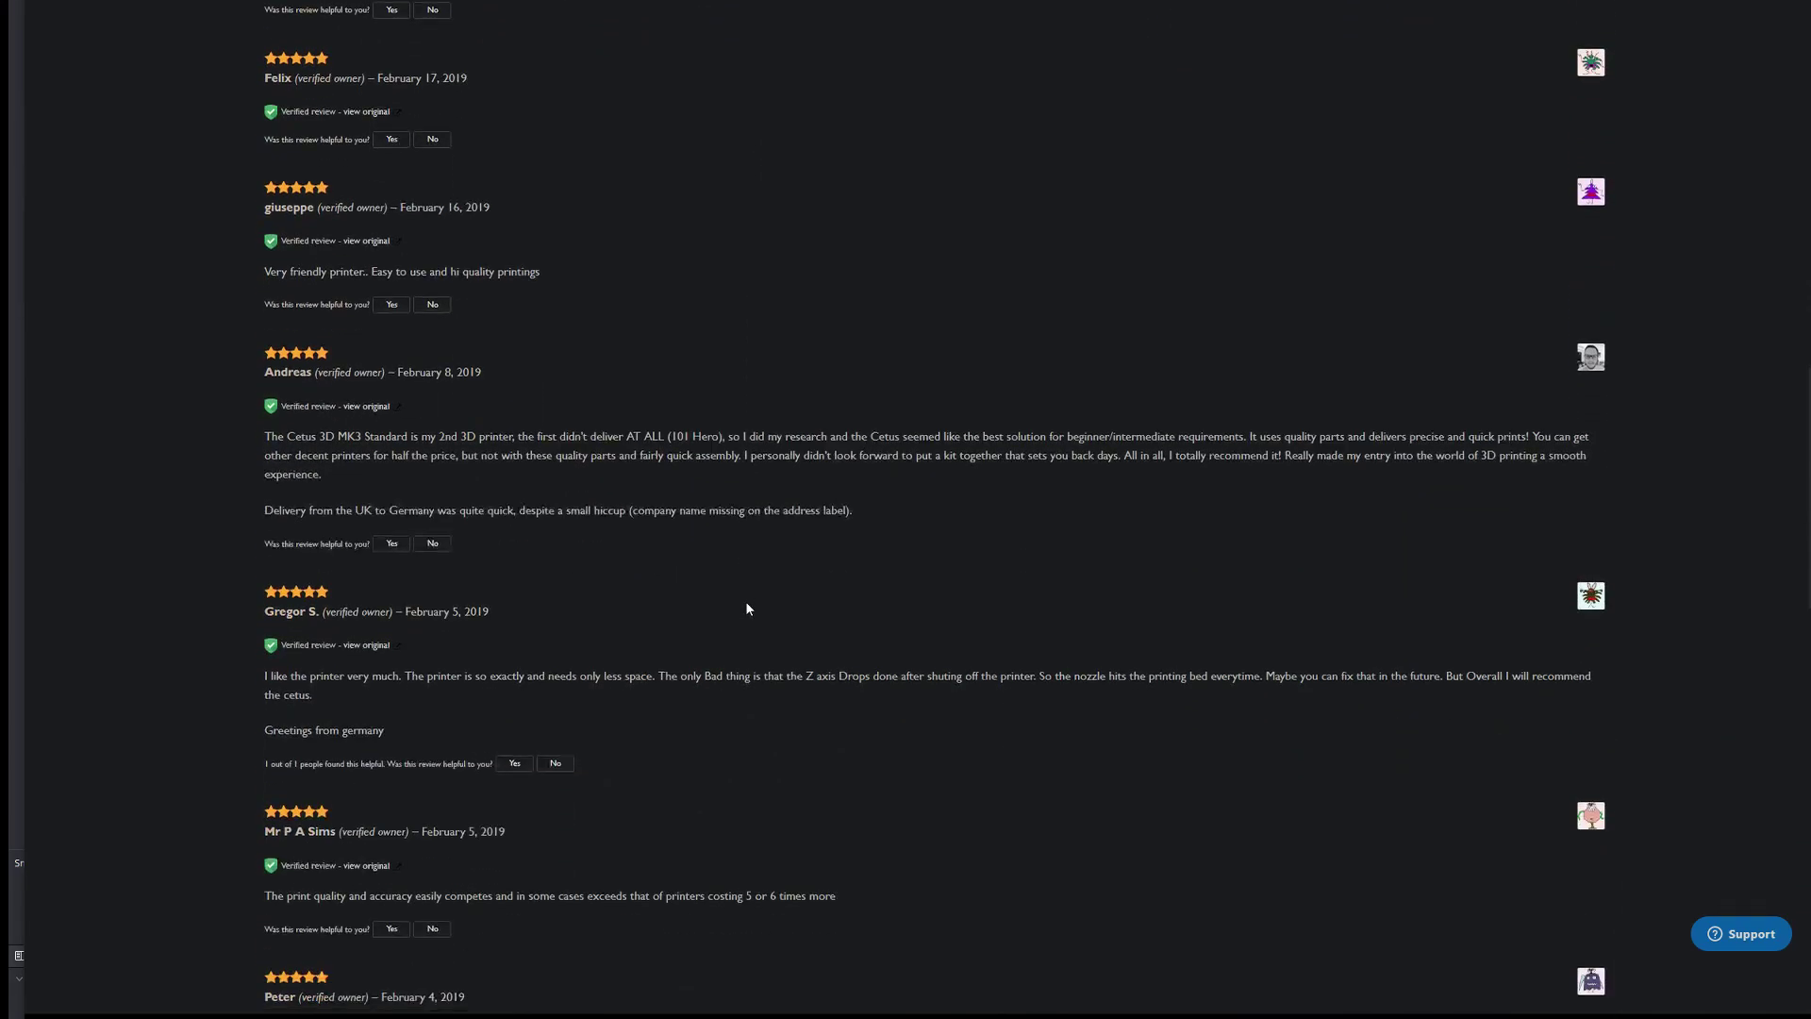
{"action": "scroll", "coordinate": [745, 608], "scroll_direction": "down", "scroll_amount": 7}
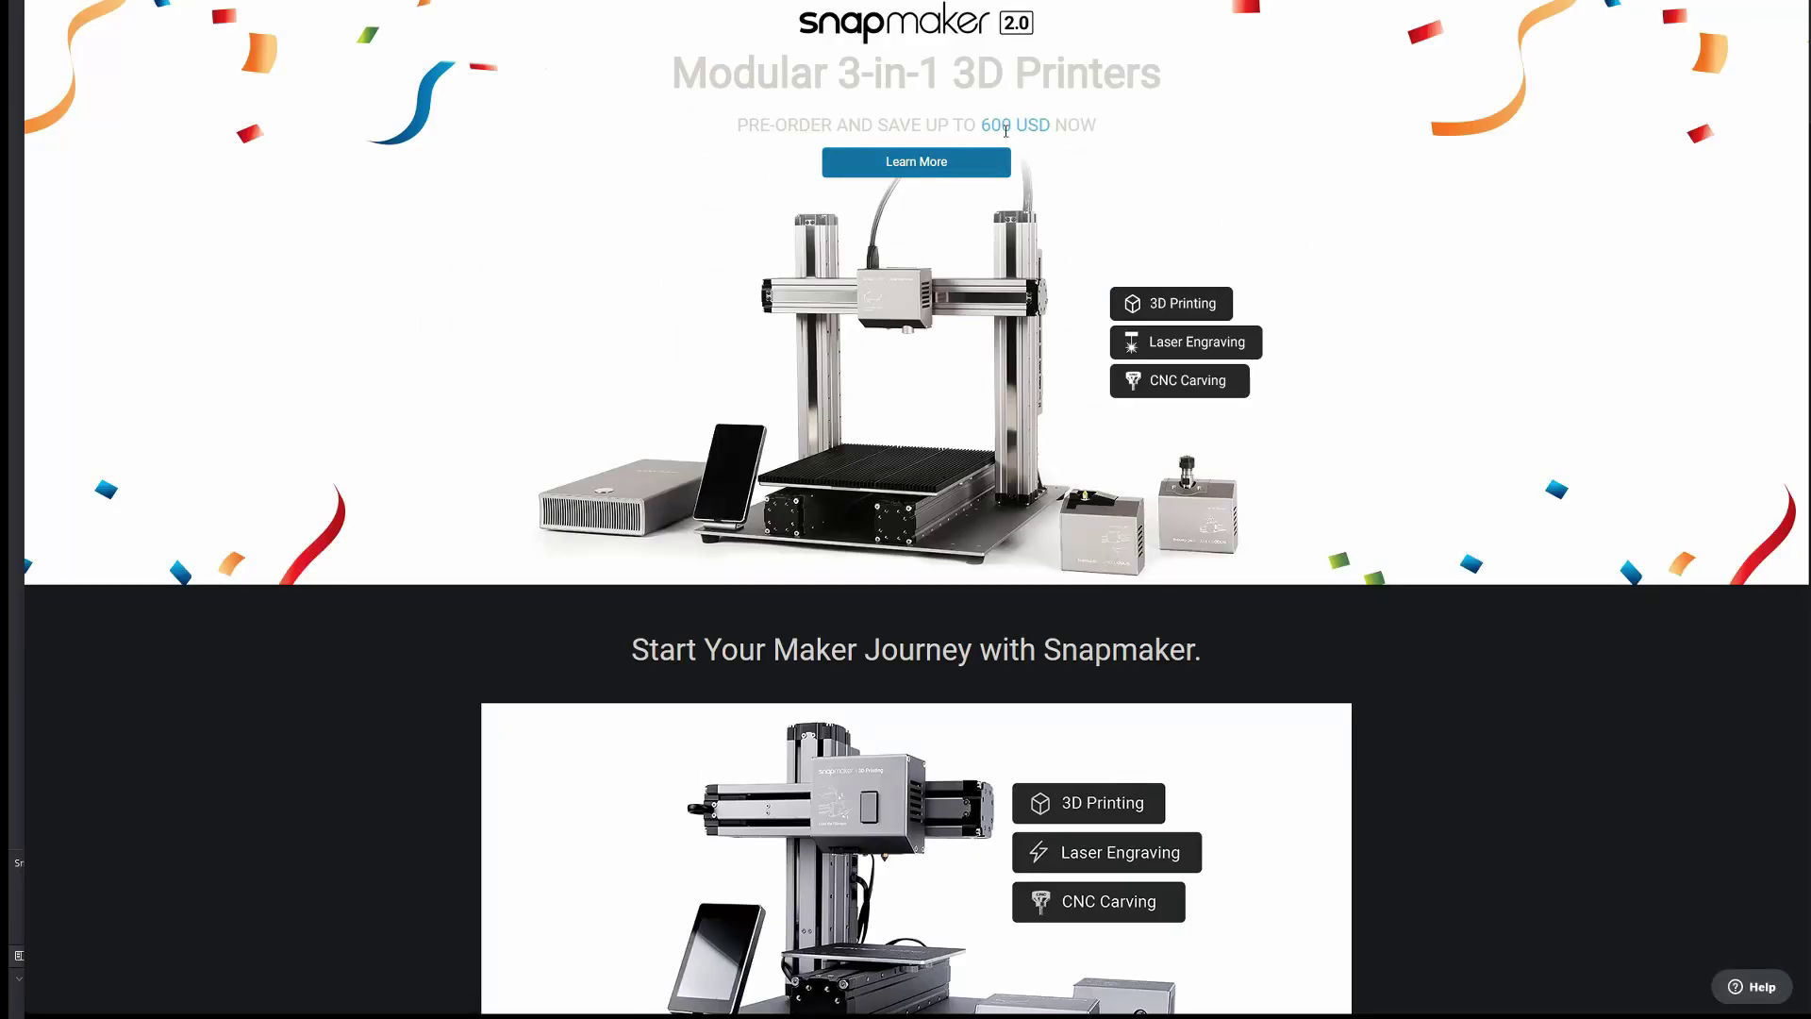
Highlight the whole pre-order savings line on the Snapmaker 2.0 page.
{"action": "left_click_drag", "start_coordinate": [744, 124], "coordinate": [955, 126]}
{"action": "left_click", "coordinate": [754, 125]}
{"action": "left_click_drag", "start_coordinate": [738, 124], "coordinate": [1087, 120]}
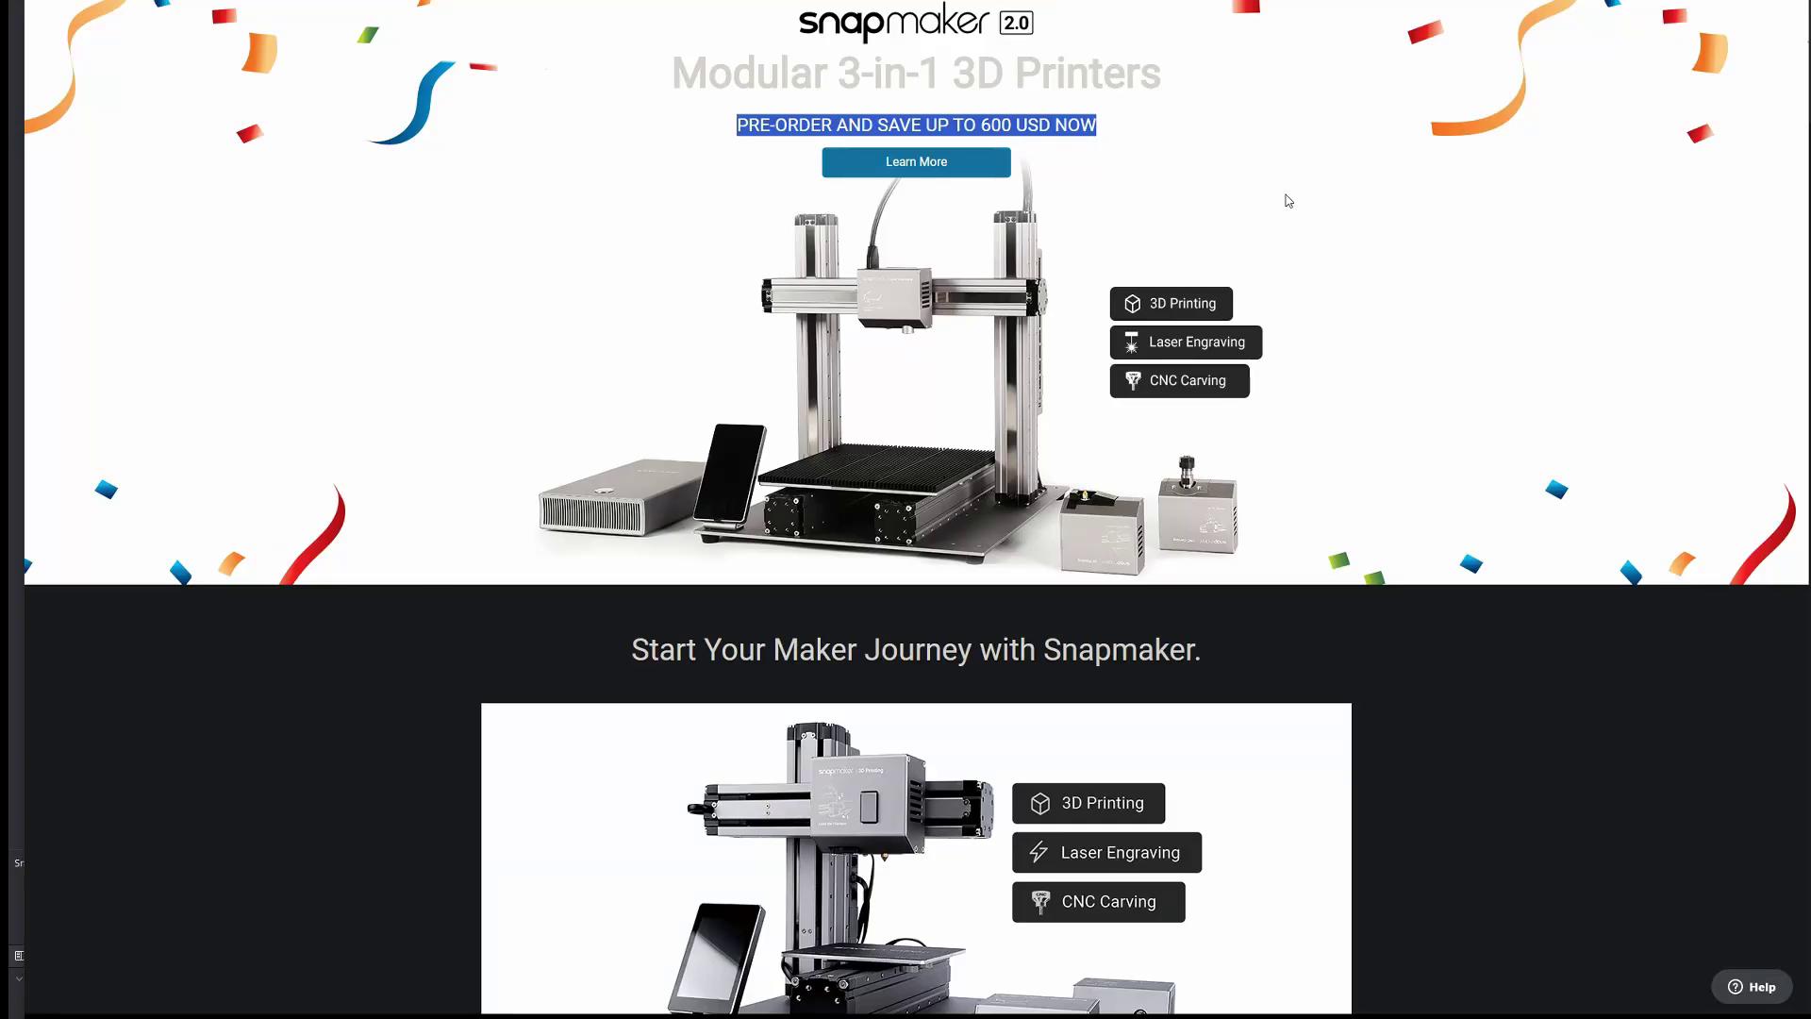
Scroll the Snapmaker 2.0 page down to its footer.
{"action": "scroll", "coordinate": [1288, 200], "scroll_direction": "down", "scroll_amount": 3}
{"action": "scroll", "coordinate": [1285, 202], "scroll_direction": "down", "scroll_amount": 1}
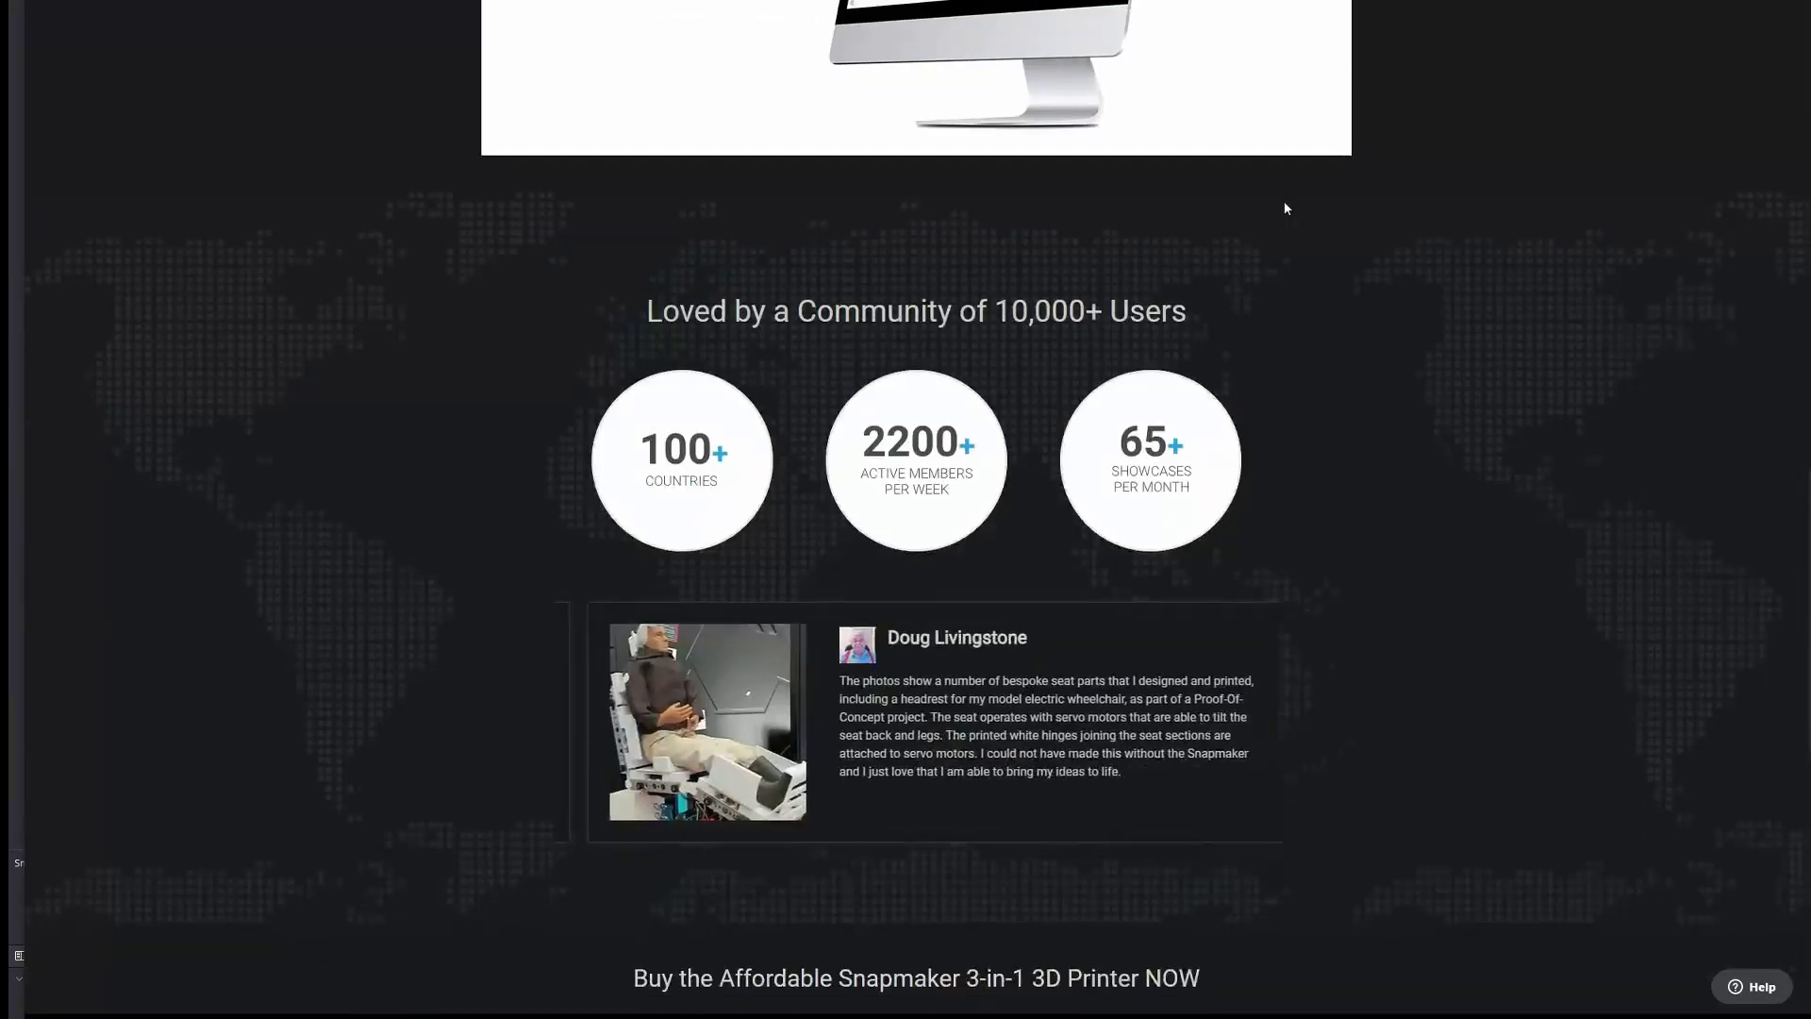
{"action": "scroll", "coordinate": [1284, 209], "scroll_direction": "down", "scroll_amount": 3}
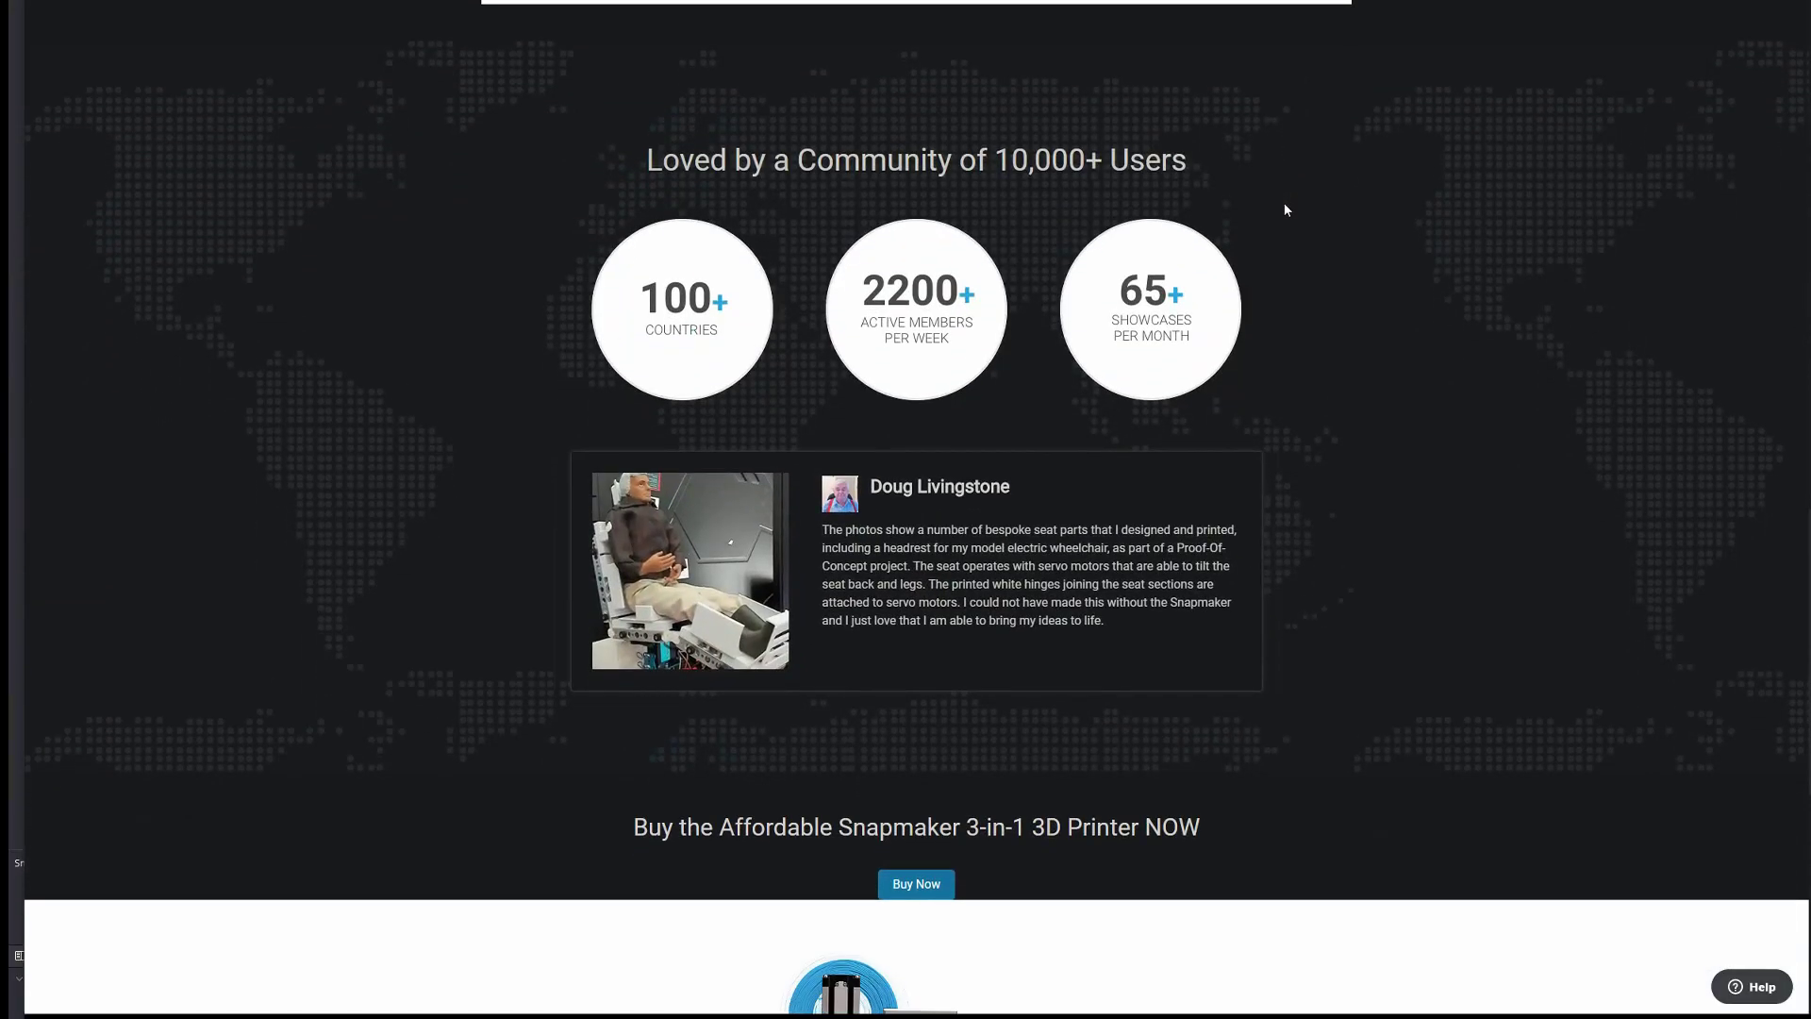
{"action": "scroll", "coordinate": [1285, 209], "scroll_direction": "down", "scroll_amount": 1}
{"action": "scroll", "coordinate": [1285, 209], "scroll_direction": "down", "scroll_amount": 4}
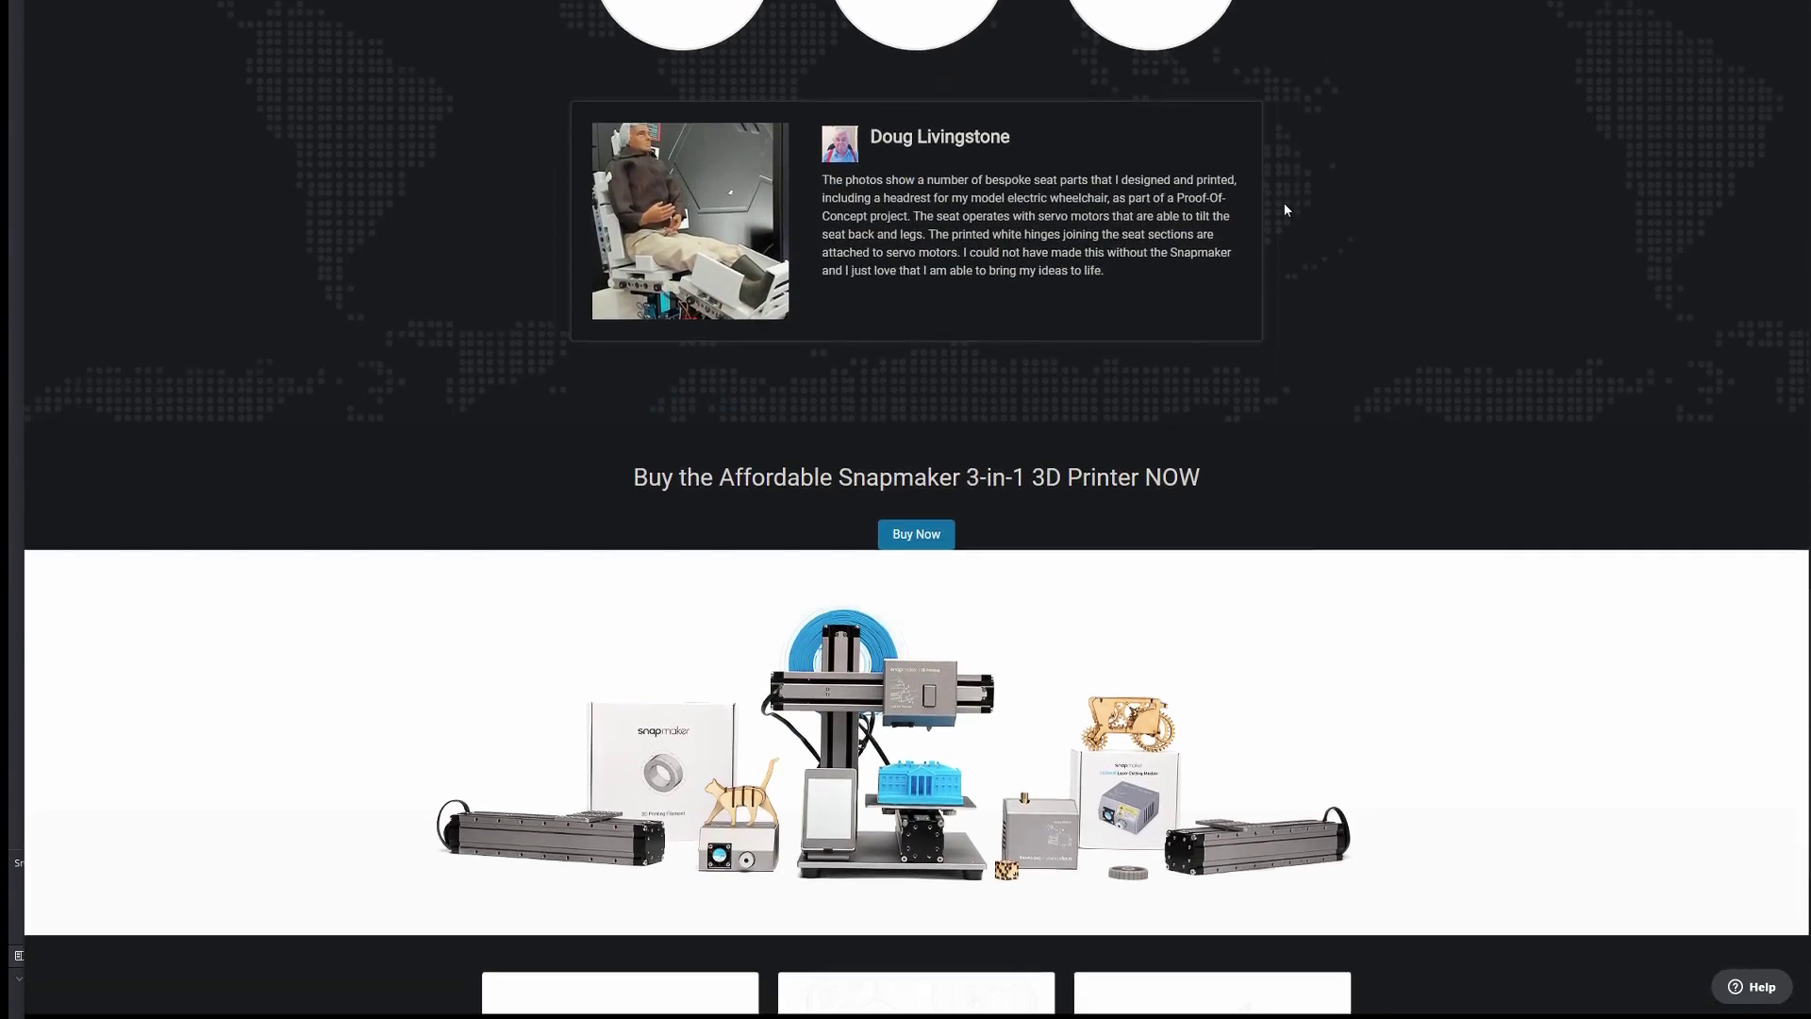
{"action": "scroll", "coordinate": [1285, 208], "scroll_direction": "down", "scroll_amount": 3}
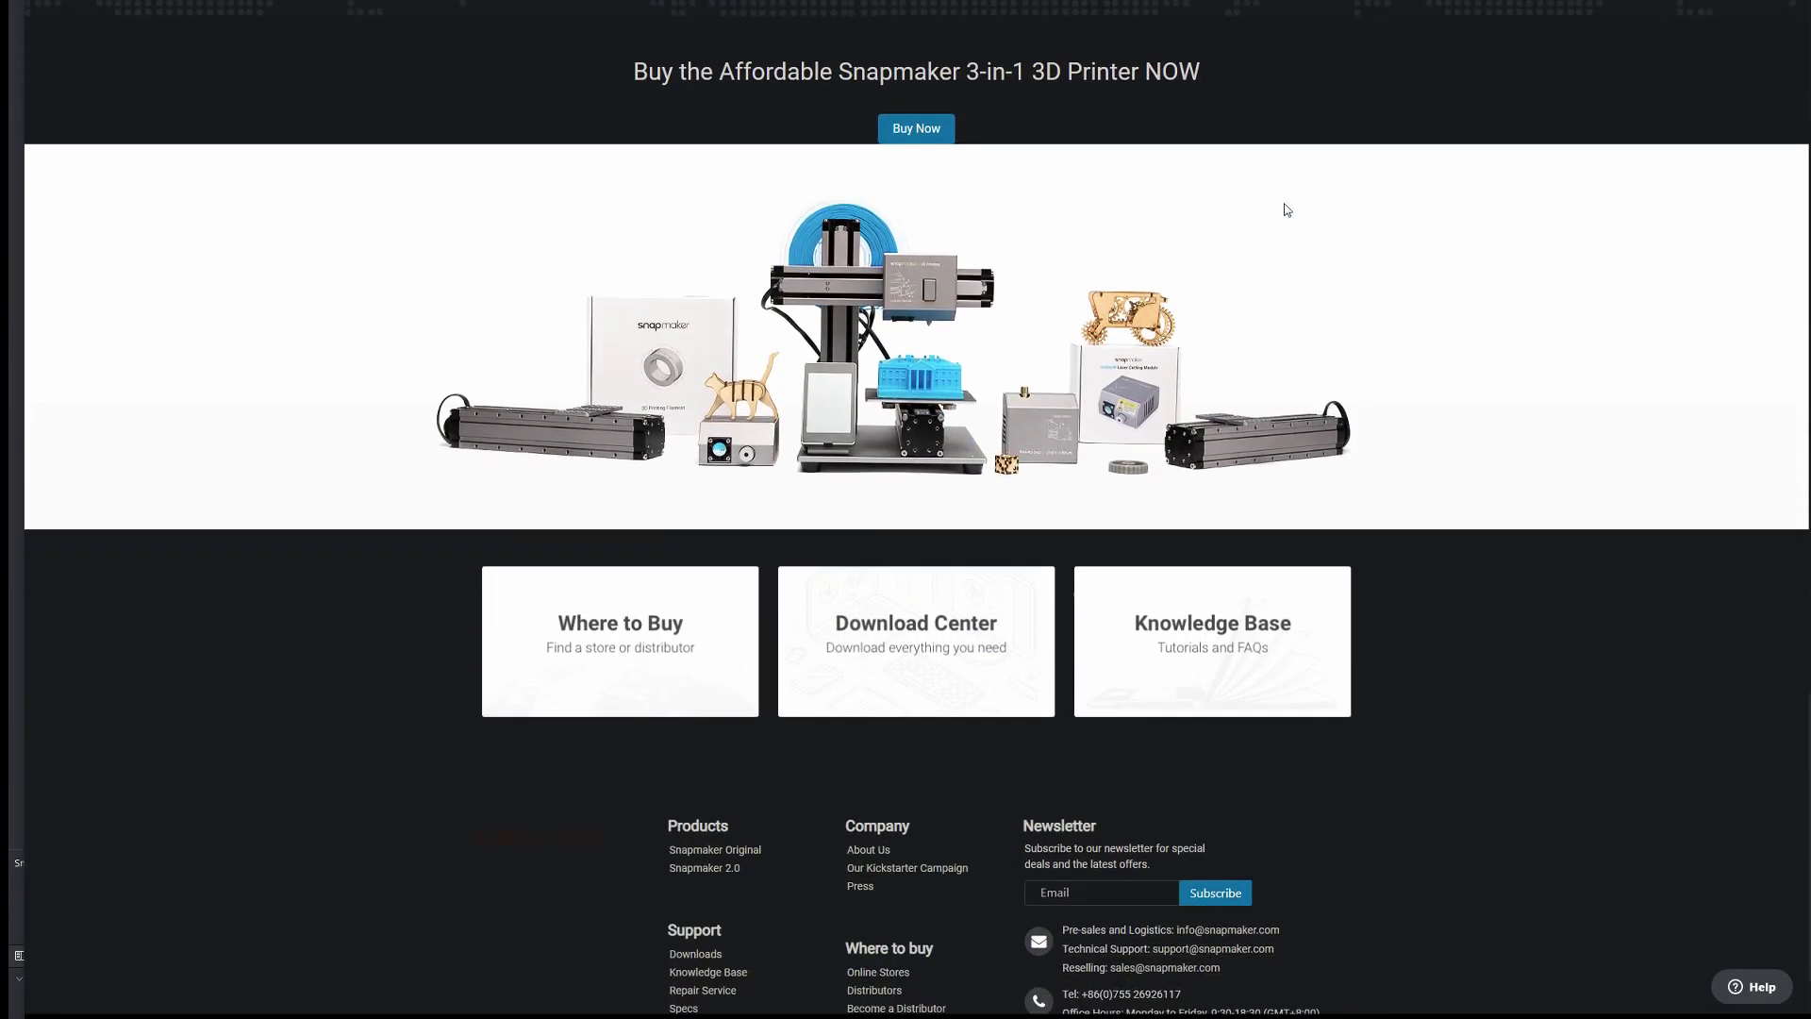
{"action": "scroll", "coordinate": [1285, 208], "scroll_direction": "down", "scroll_amount": 1}
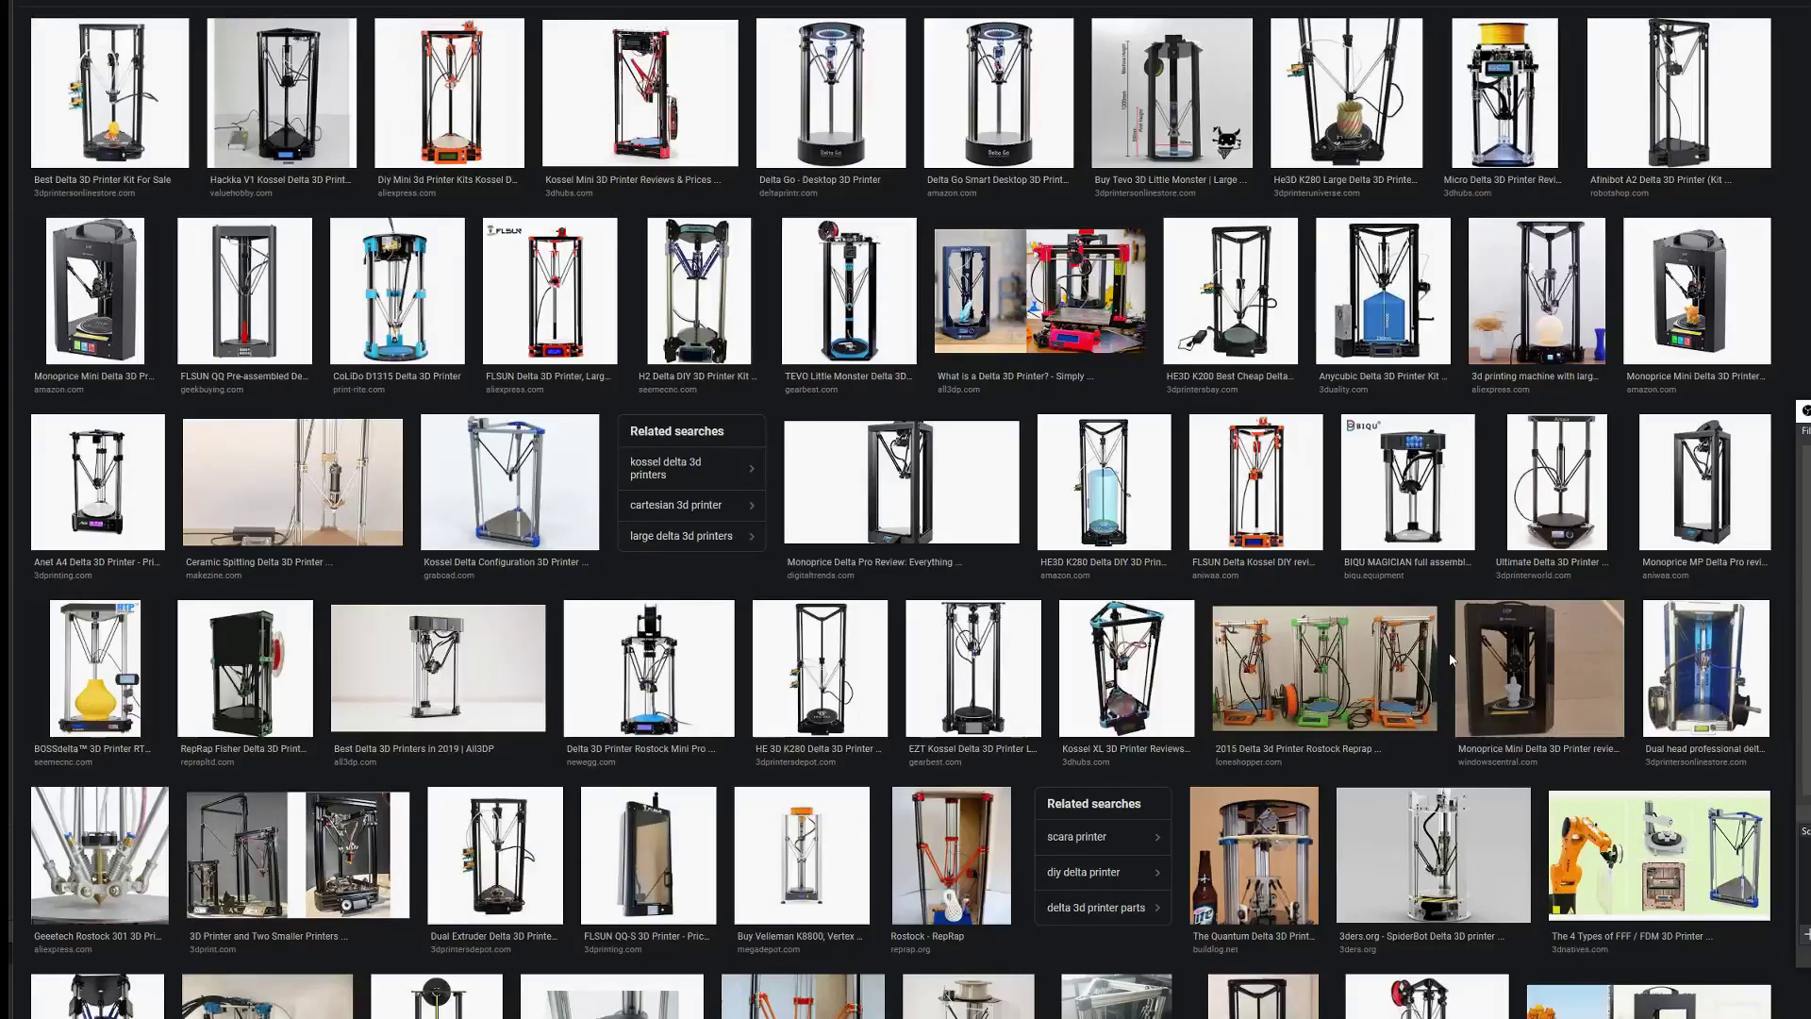
{"action": "scroll", "coordinate": [1448, 653], "scroll_direction": "down", "scroll_amount": 1}
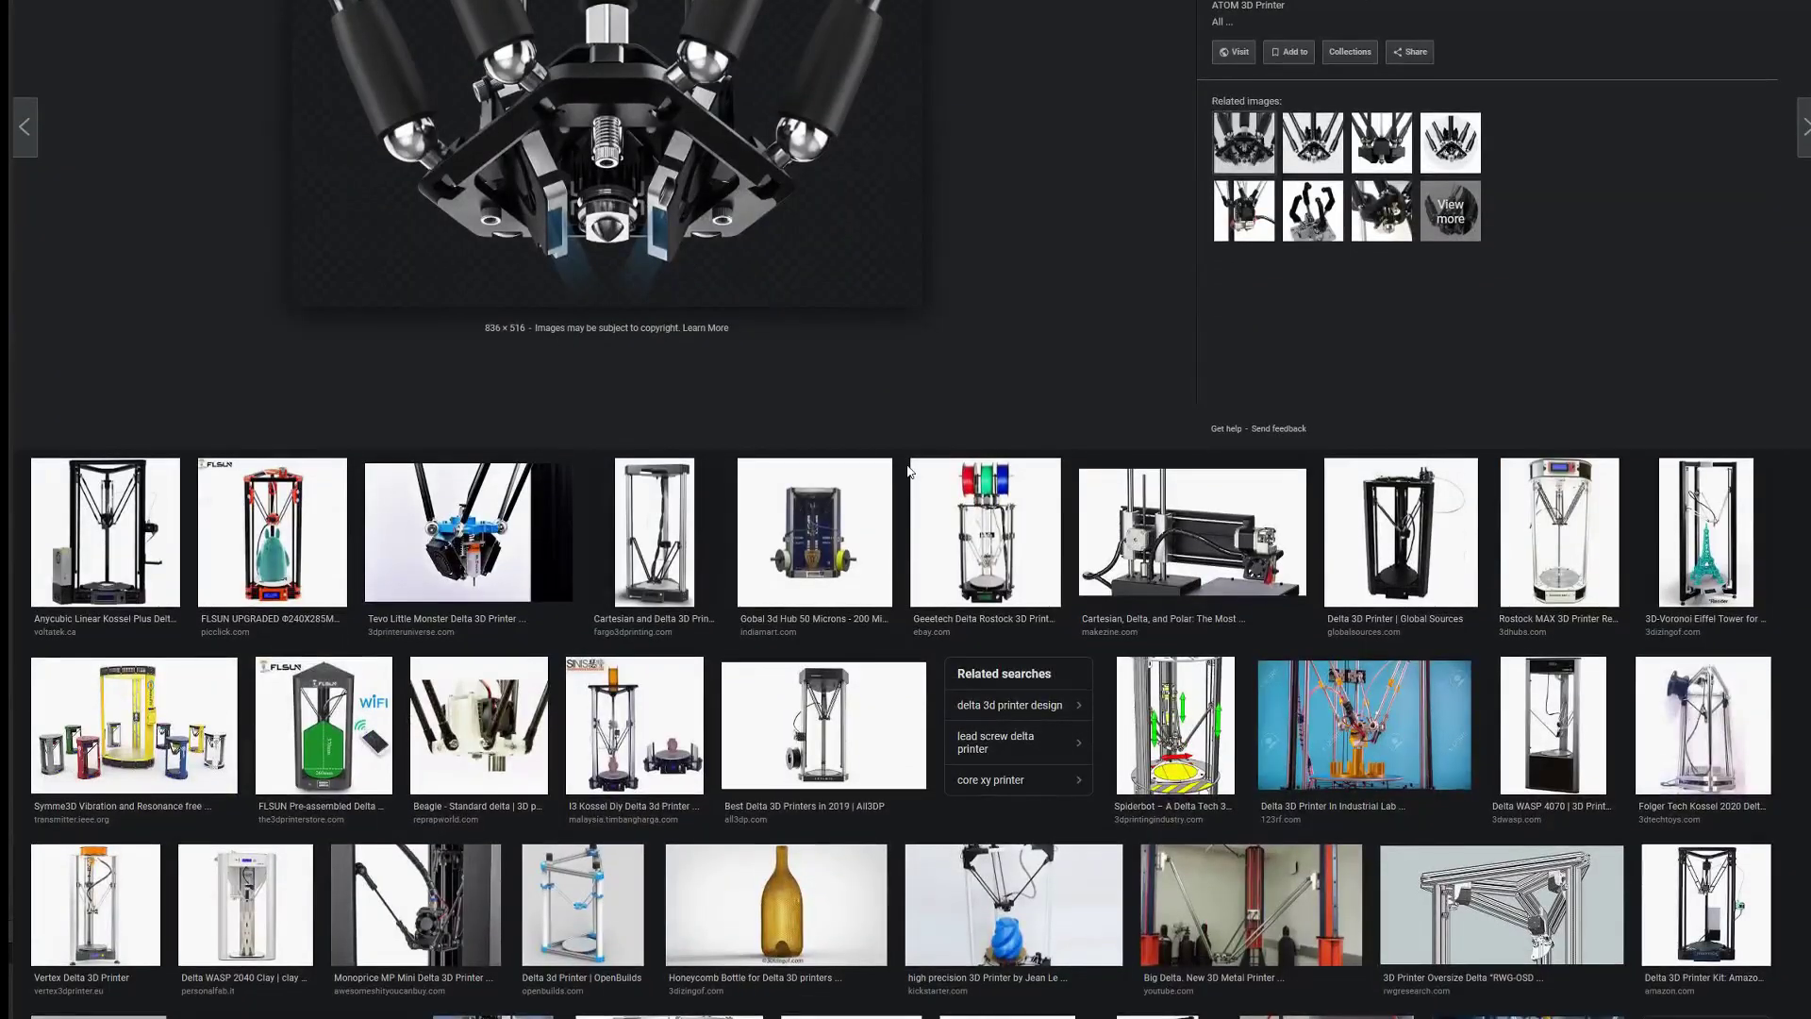